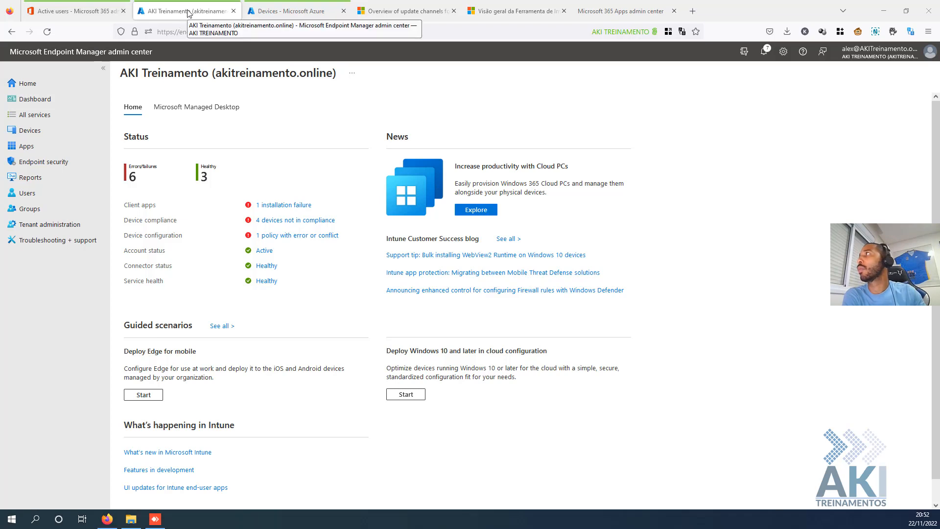
- Open the list of Windows devices in the Endpoint Manager admin center
left_click(93, 12)
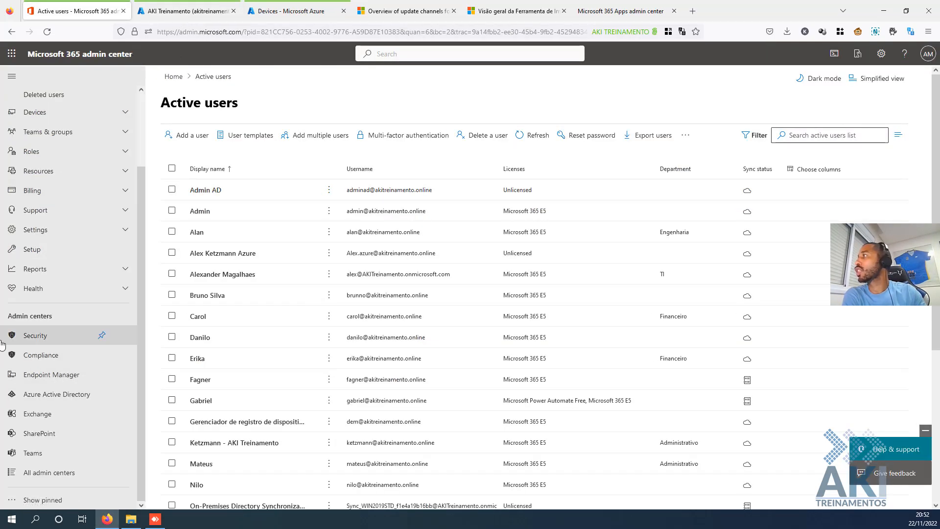
left_click(167, 12)
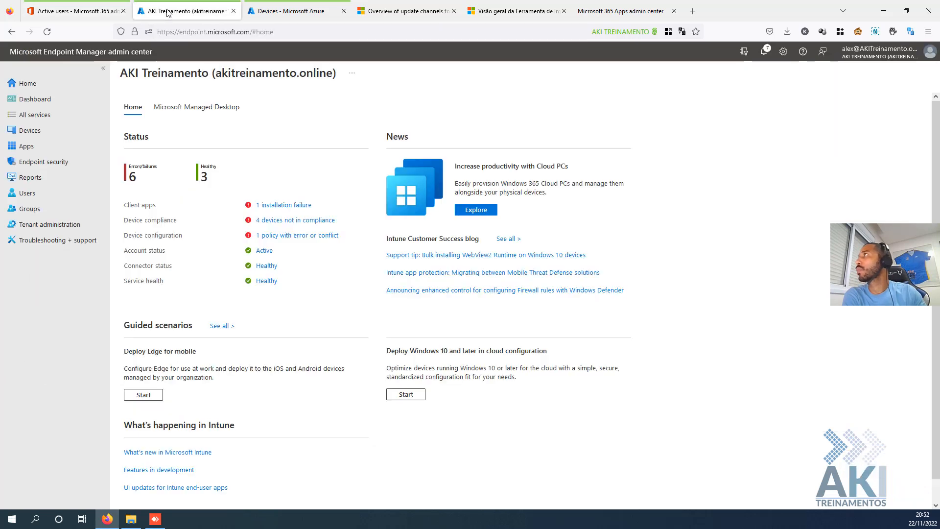
left_click(59, 133)
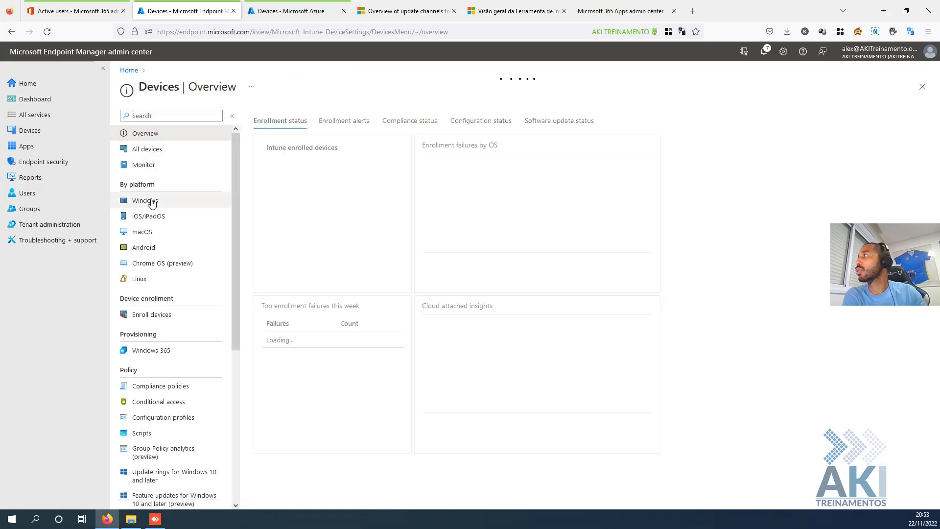
left_click(145, 200)
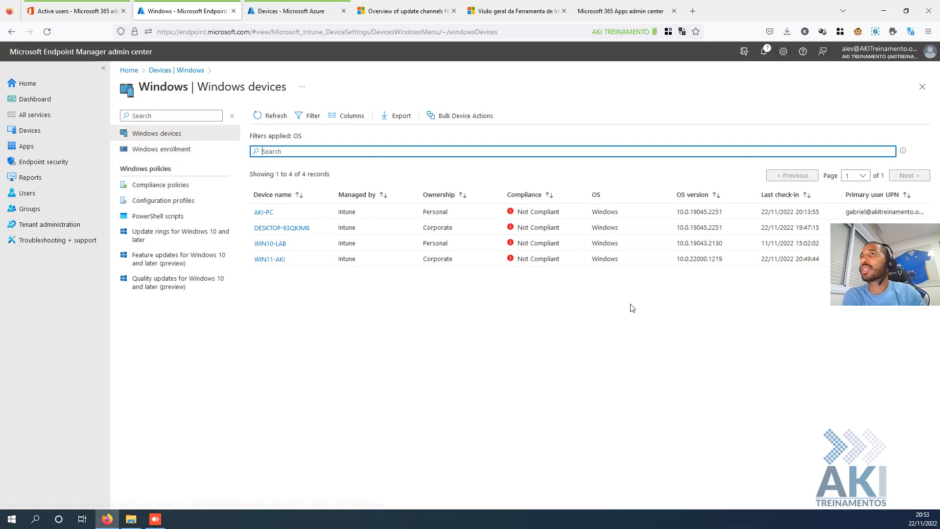
- Add the Join Type column to the Windows devices list
left_click(343, 115)
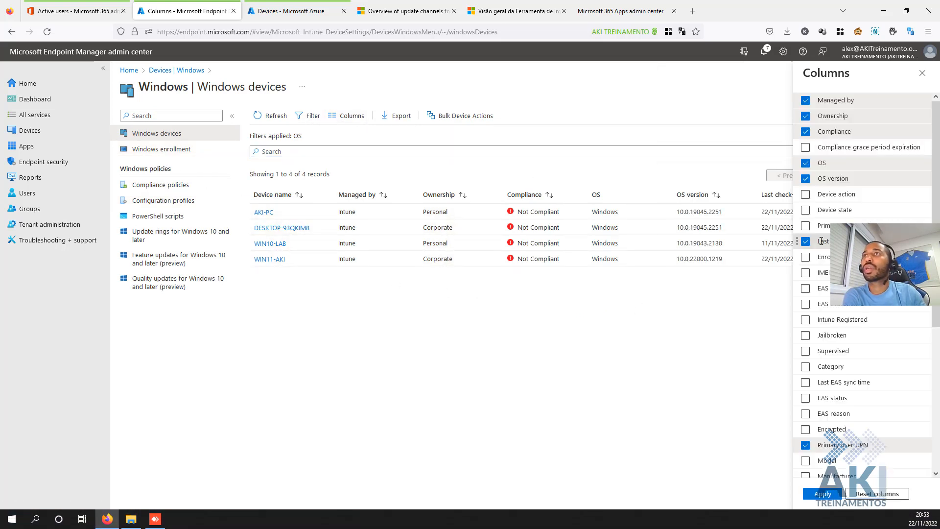
scroll(811, 463, "down", 4)
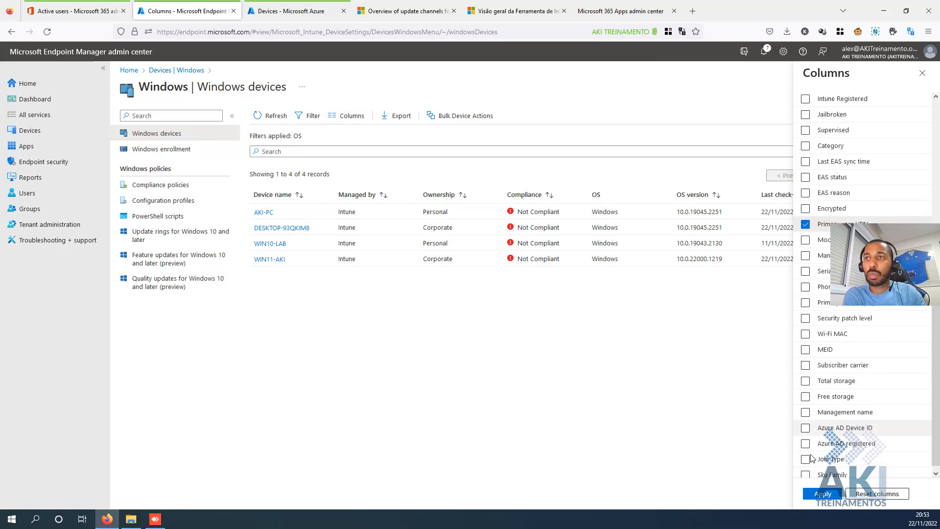
scroll(810, 453, "down", 1)
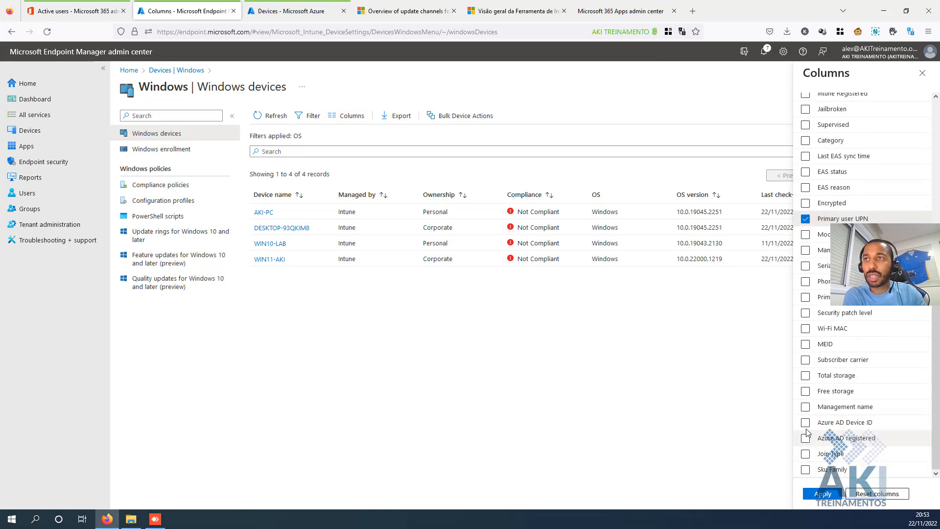
left_click(805, 454)
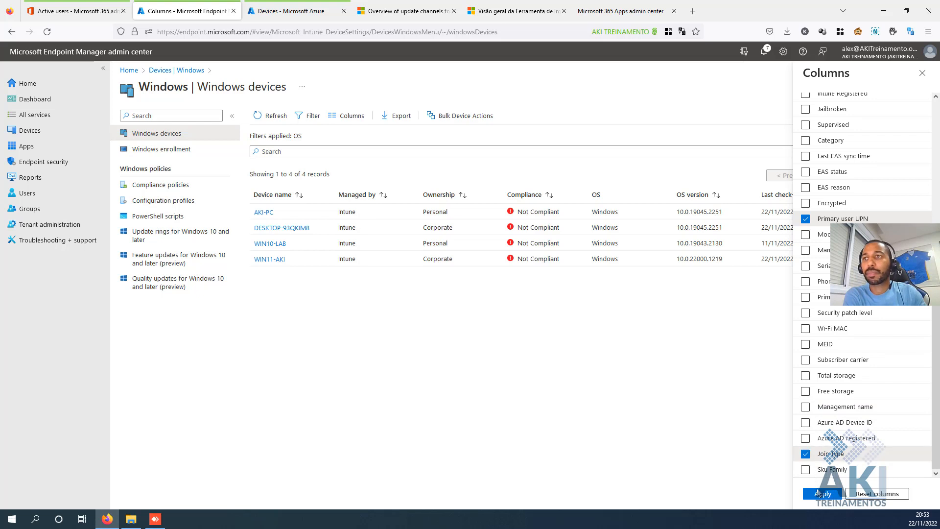
left_click(816, 492)
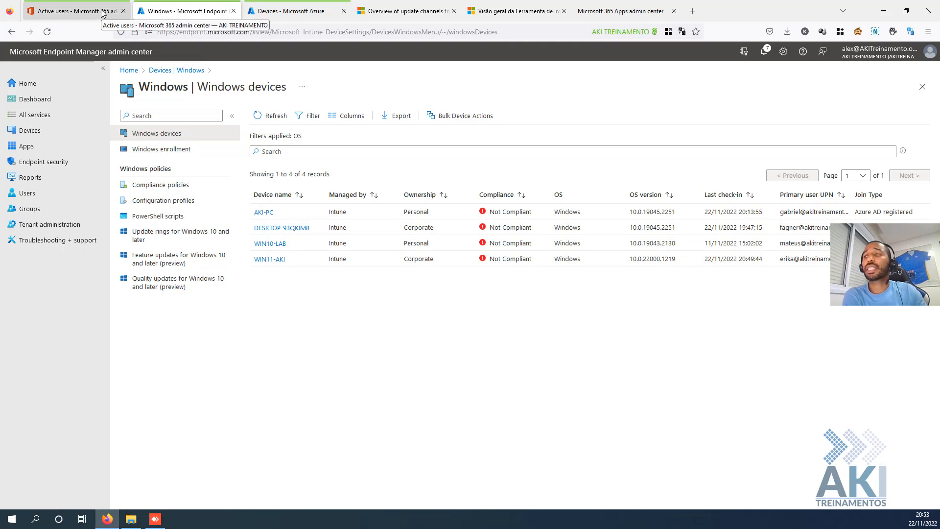
- Switch to the AnyDesk remote session, search the remote Windows computer for "word" and clear the search
left_click(155, 519)
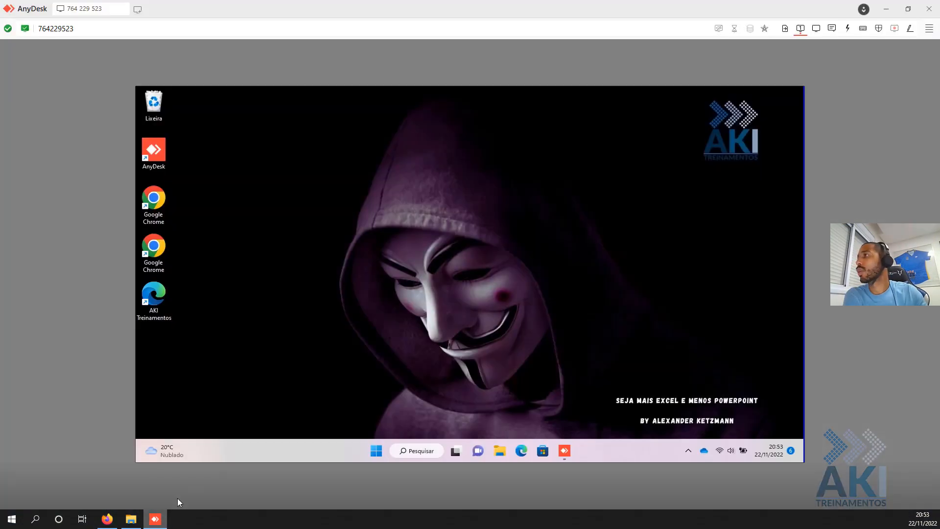
left_click(377, 451)
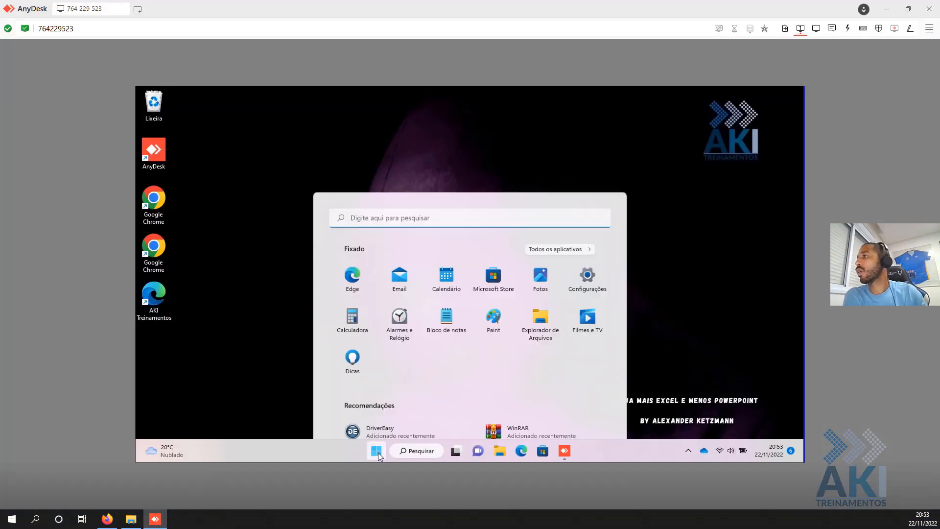
type("word")
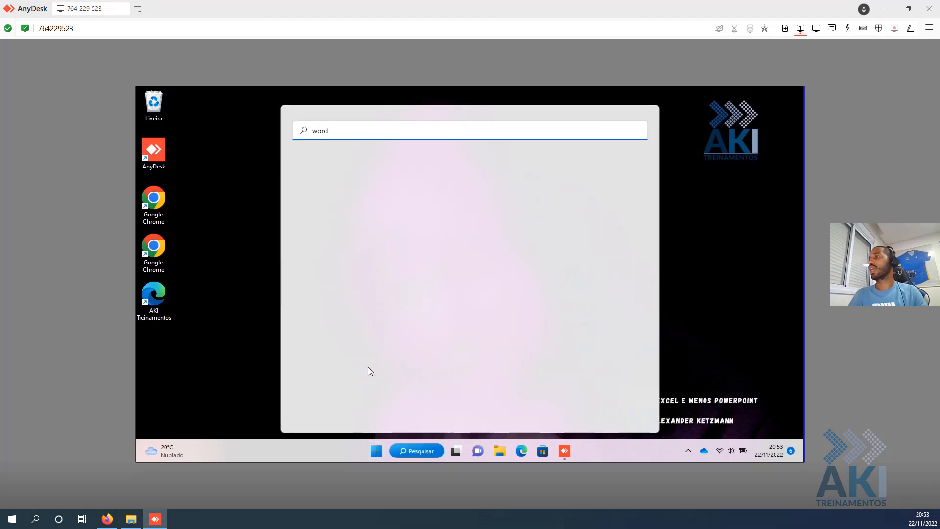
type("r")
key("BackSpace")
key("BackSpace")
key("BackSpace")
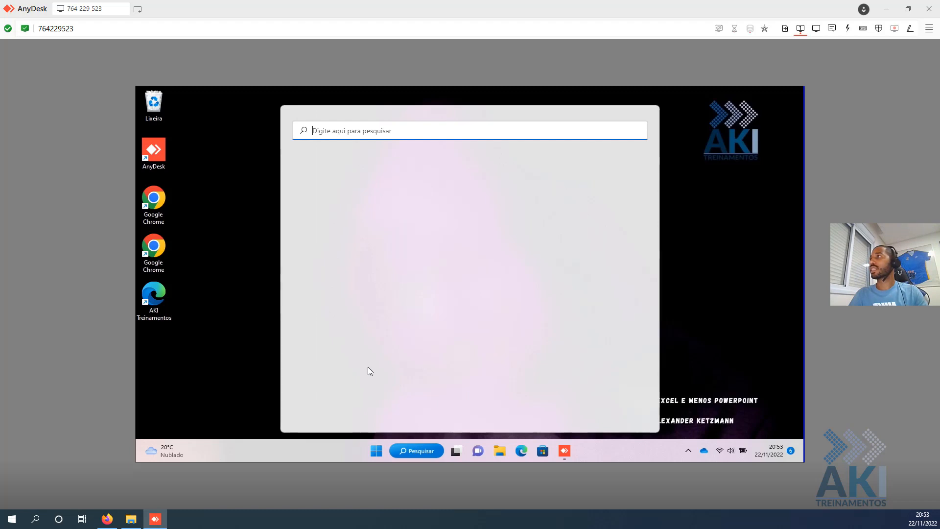
- Search the remote computer for "excel" and for "power", clearing the search text each time
type("excel")
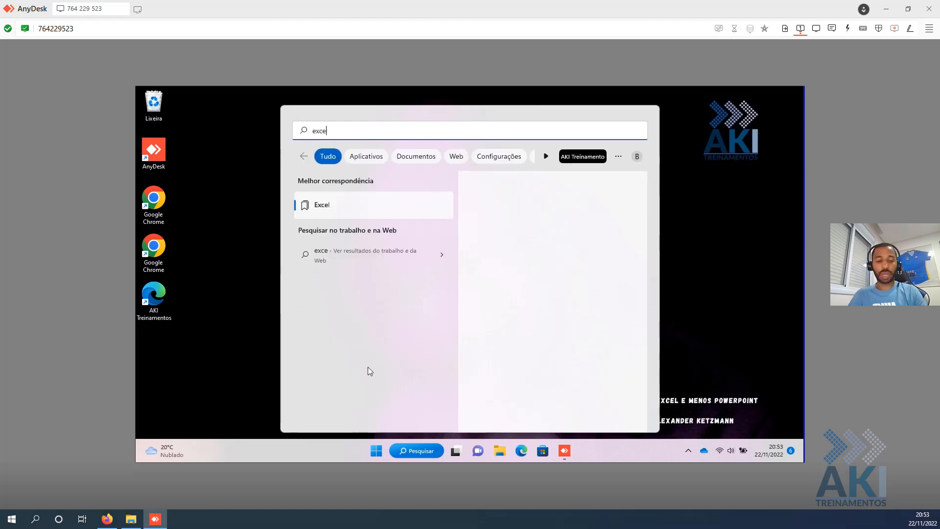
key("BackSpace")
key("BackSpace")
key("BackSpace")
key("BackSpace")
key("BackSpace")
type("power")
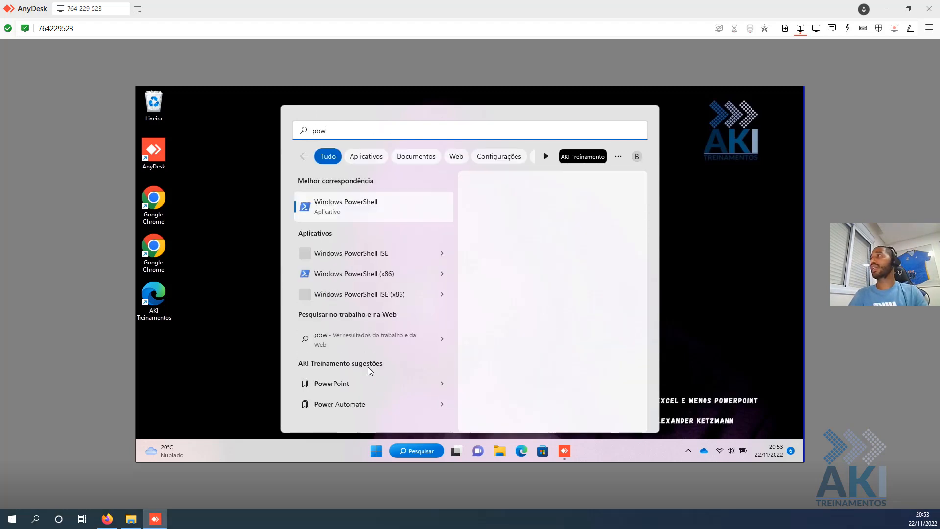
key("BackSpace")
key("BackSpace")
key("BackSpace")
key("BackSpace")
key("BackSpace")
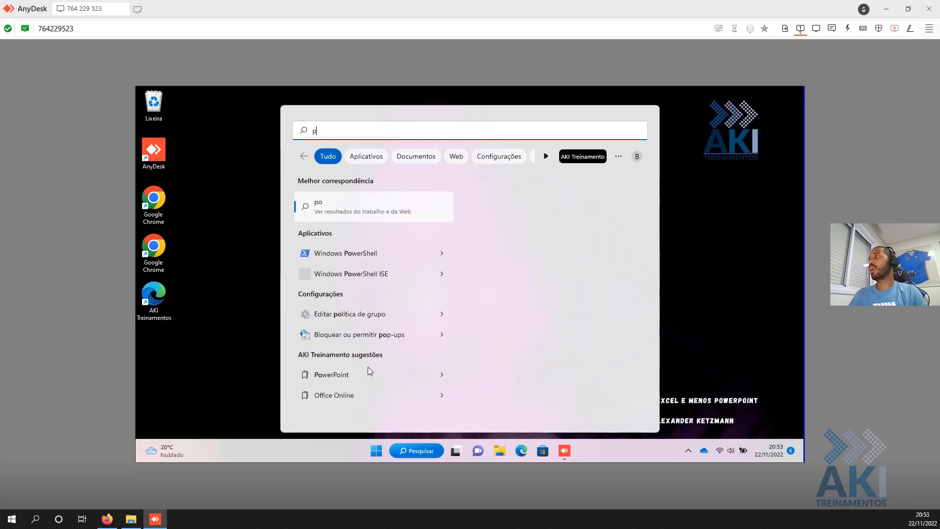
- Search the remote computer for Excel and Word again, and return to the Endpoint Manager admin center
type("exc")
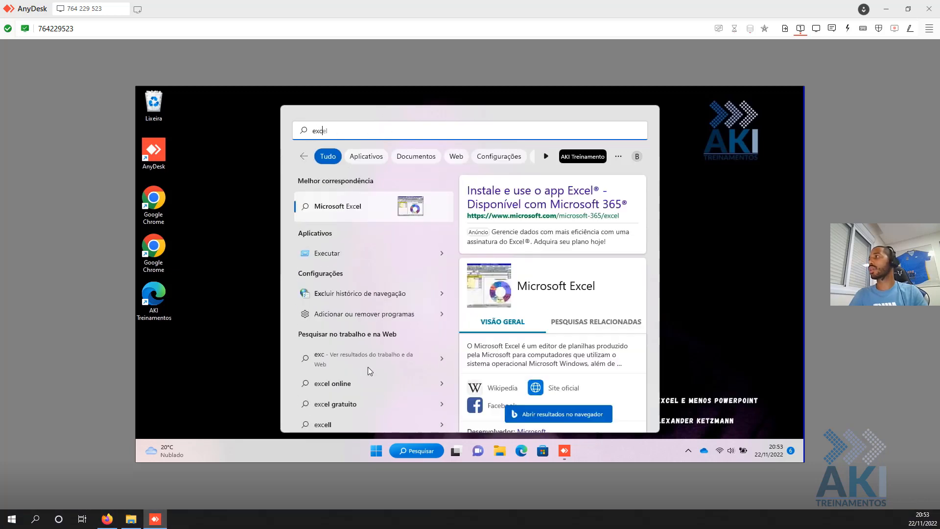
key("BackSpace")
key("BackSpace")
key("BackSpace")
type("word")
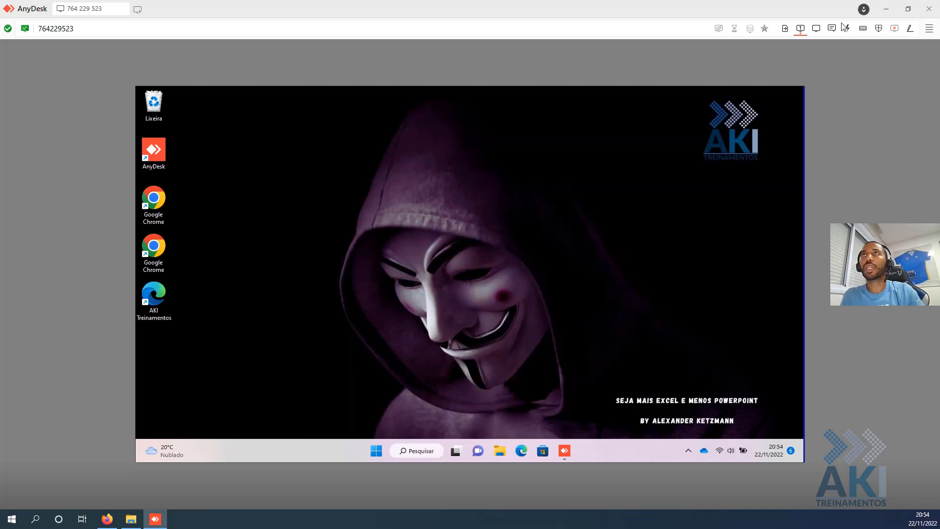
left_click(751, 291)
left_click(886, 8)
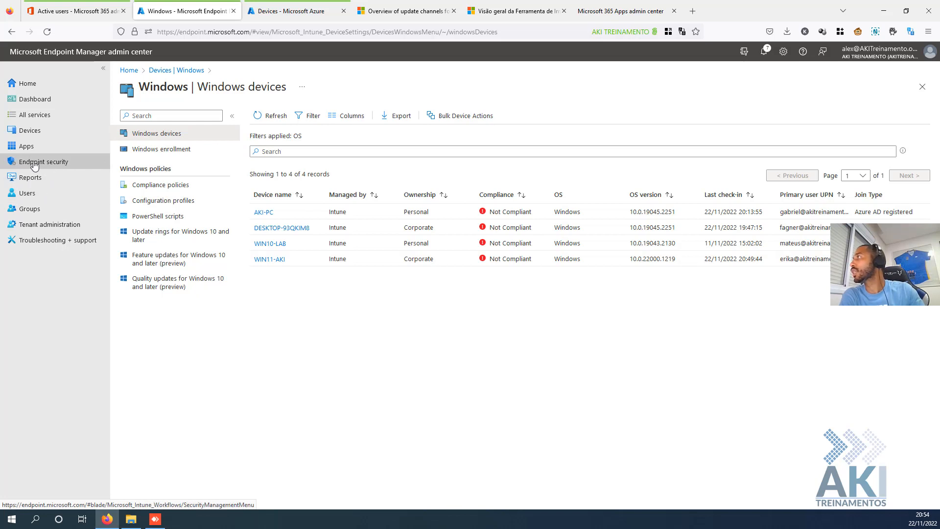
- Create a policy configuration for Office apps named "Teste" without a description and proceed to its scope settings
left_click(27, 146)
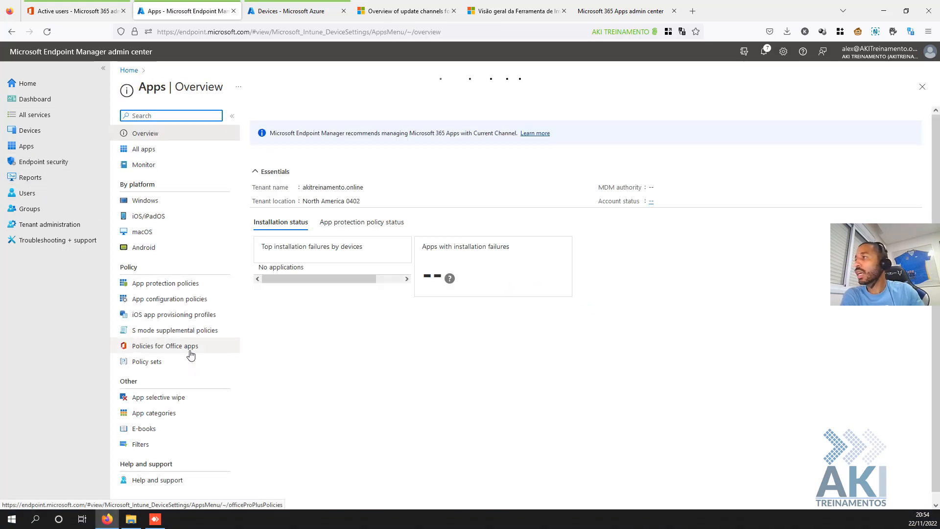
left_click(161, 349)
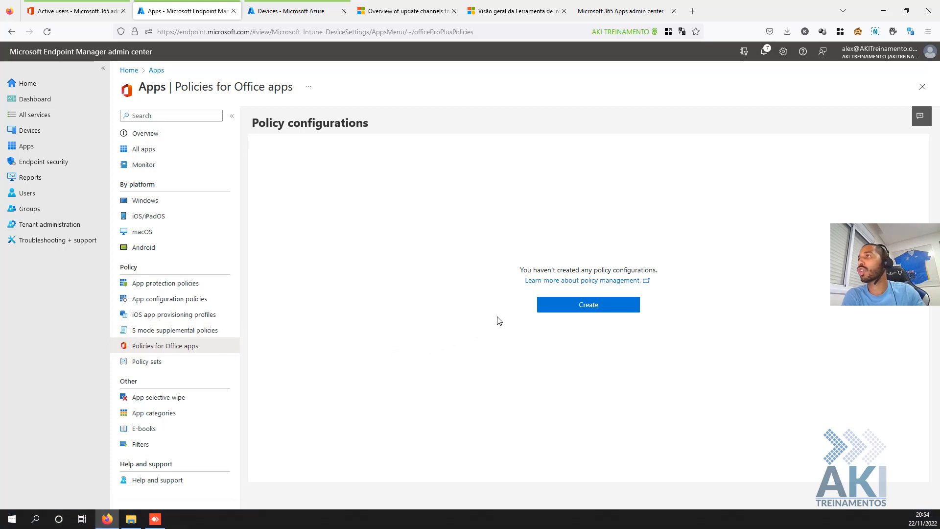
left_click(551, 310)
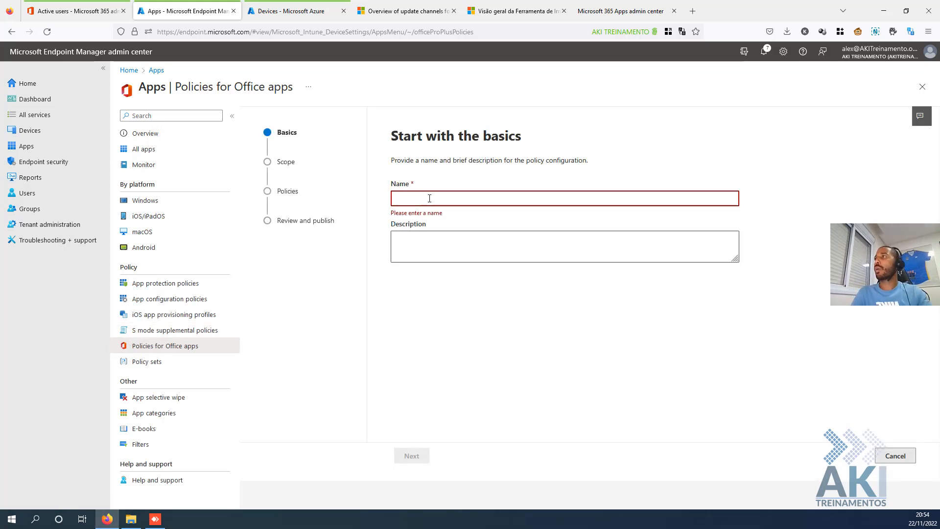
type("Teste")
left_click(432, 243)
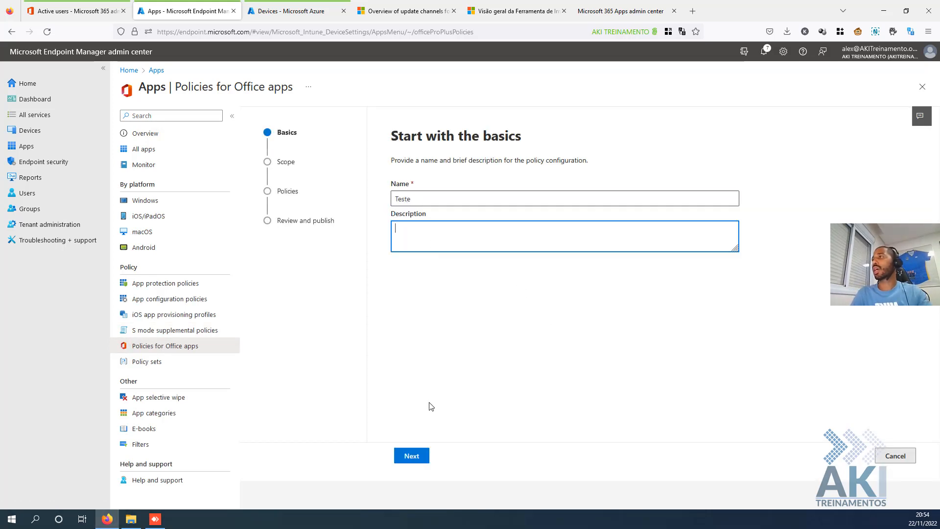
left_click(423, 456)
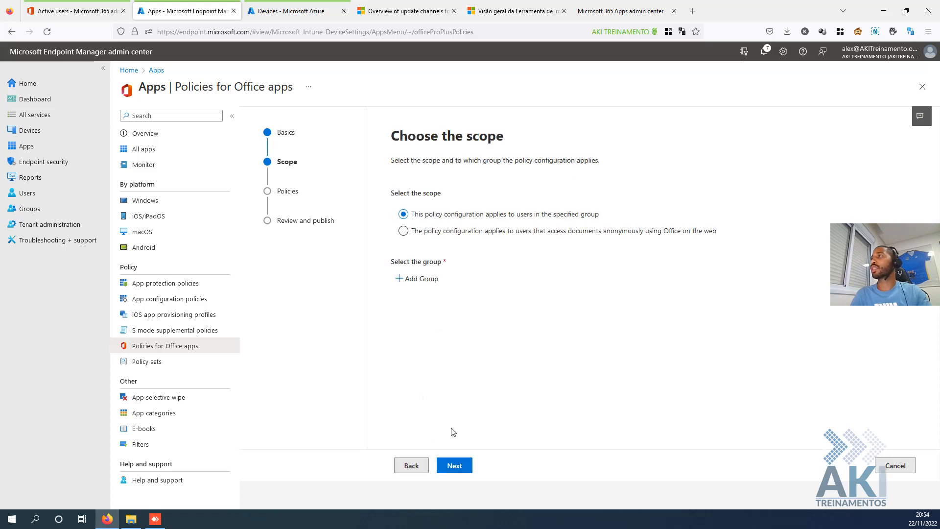
left_click(414, 283)
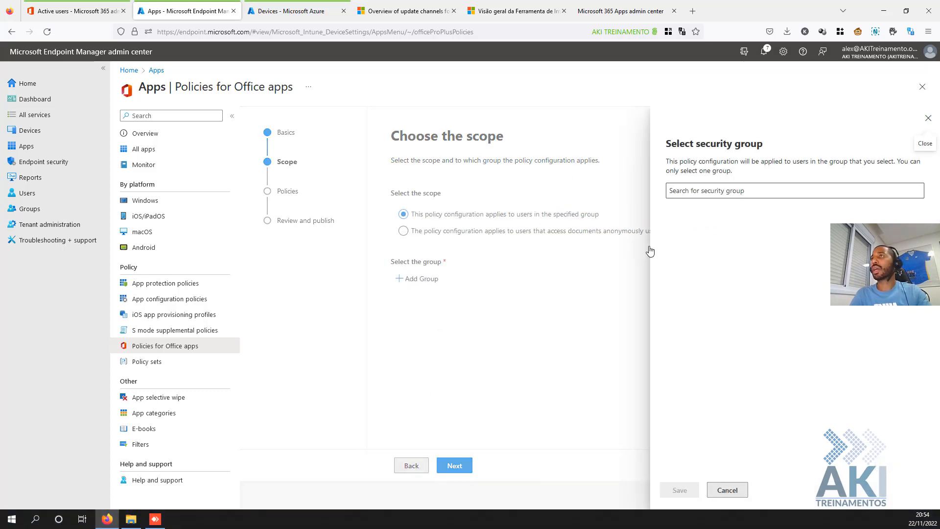
left_click(718, 193)
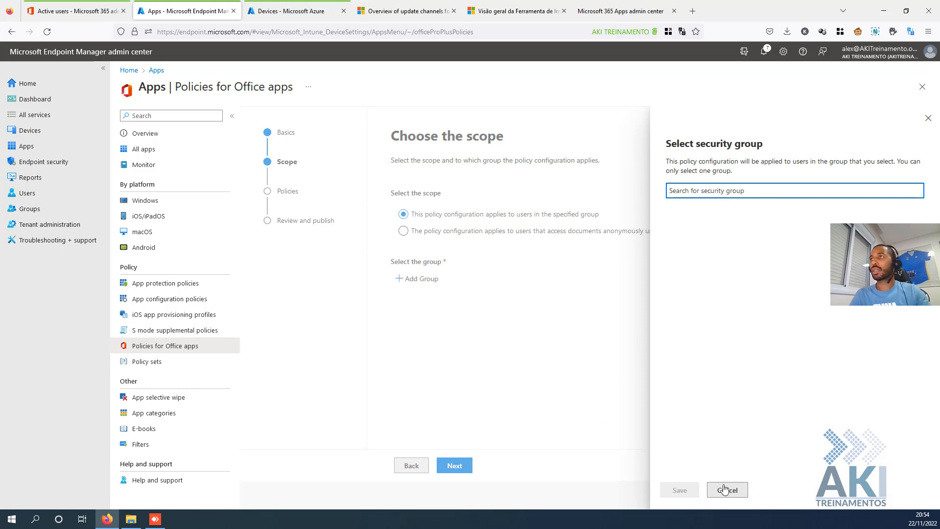
type("te")
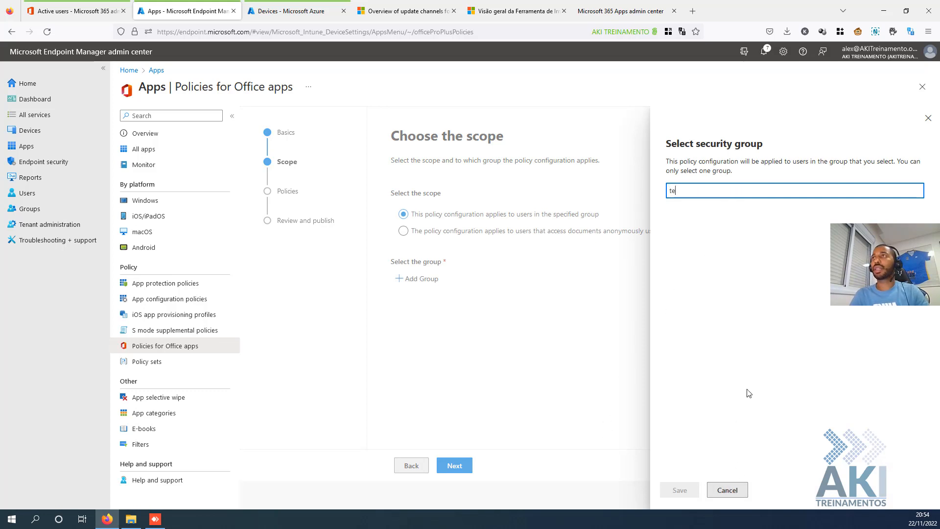
key("BackSpace")
key("BackSpace")
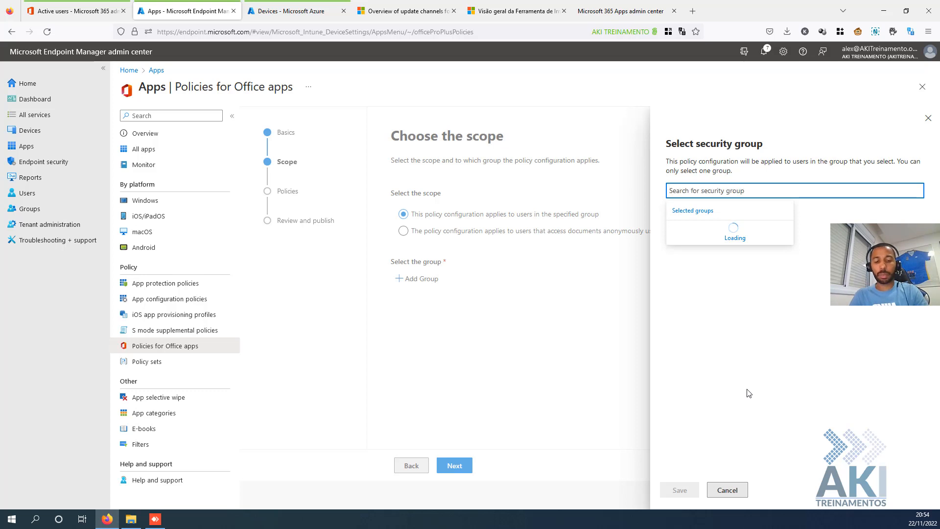
type("lab")
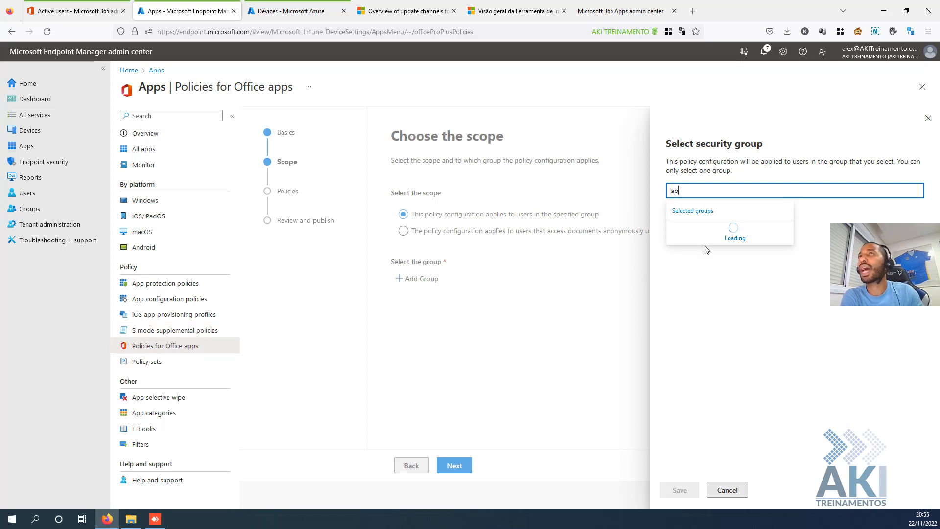
left_click(928, 118)
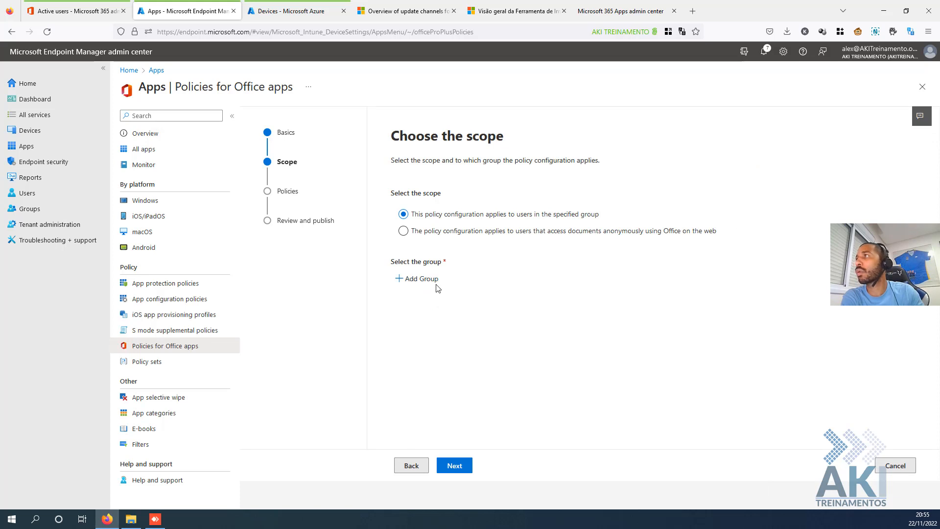
left_click(449, 467)
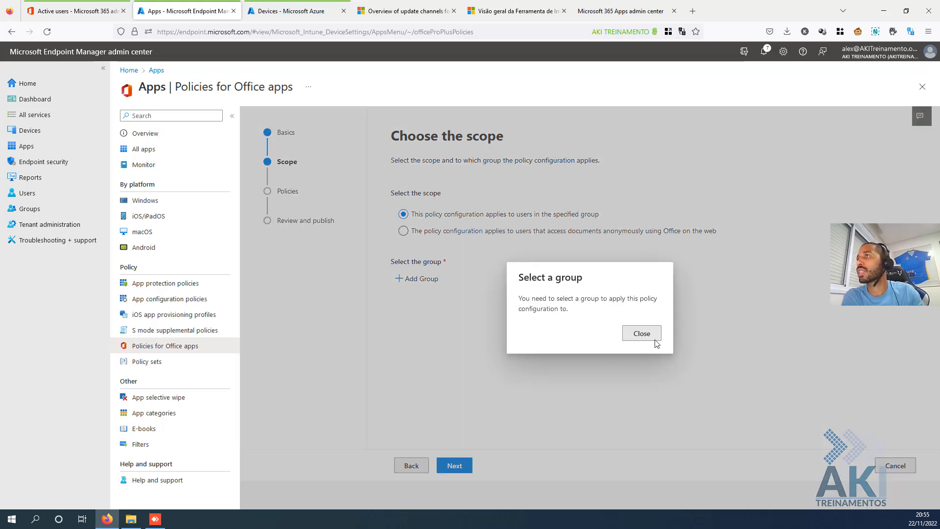
left_click(658, 332)
- Assign the policy configuration to the LAB TEST security group and proceed to its policy settings
left_click(409, 281)
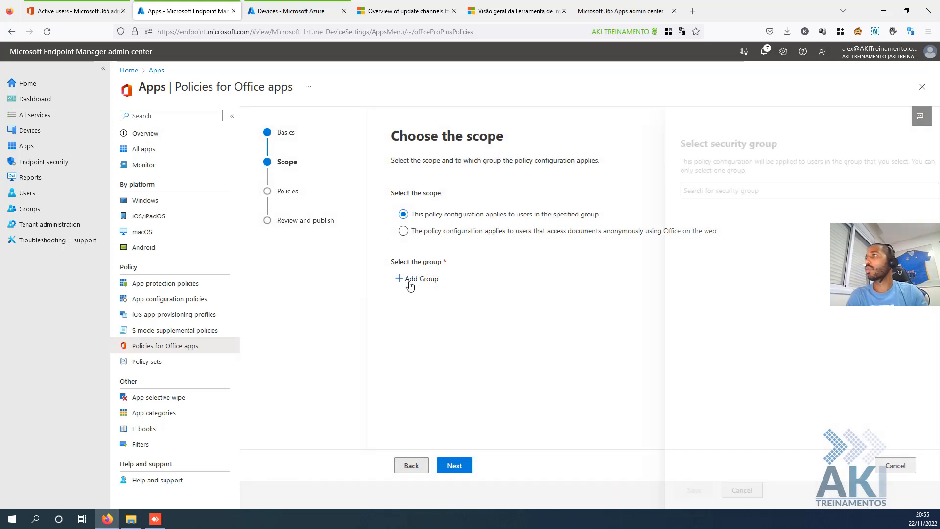
left_click(741, 191)
type("devi")
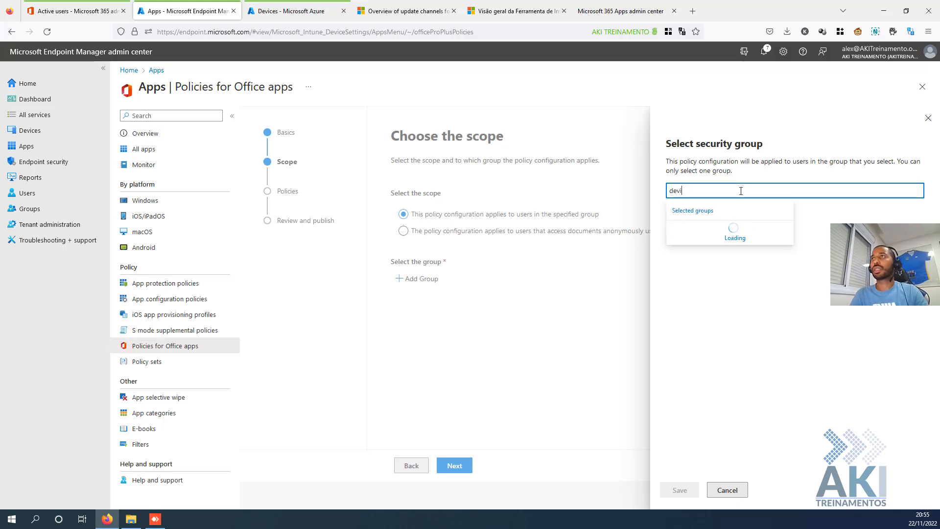
key("BackSpace")
key("BackSpace")
key("BackSpace")
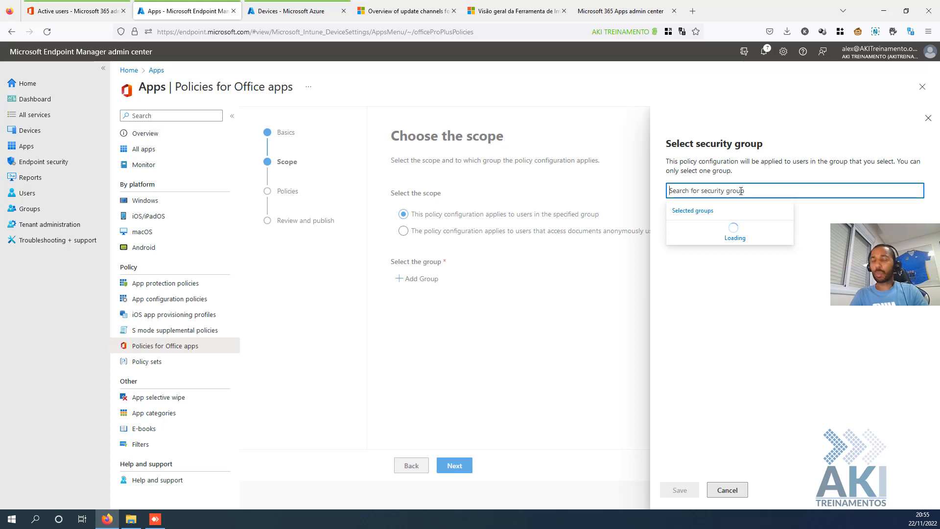
type("la")
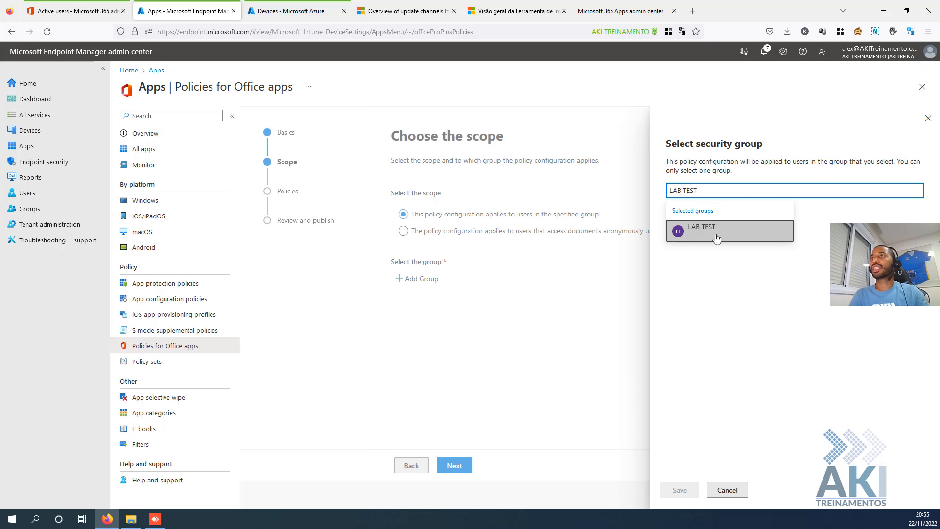
left_click(729, 231)
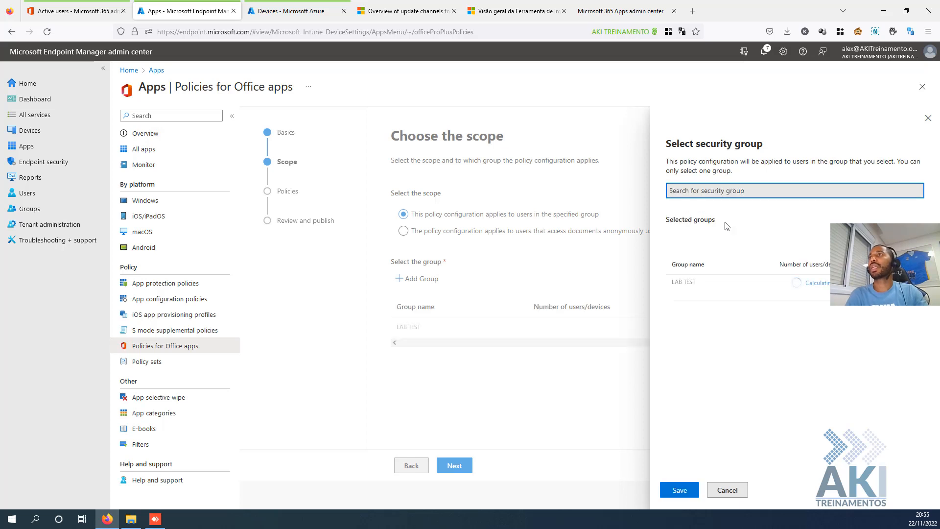
left_click(691, 489)
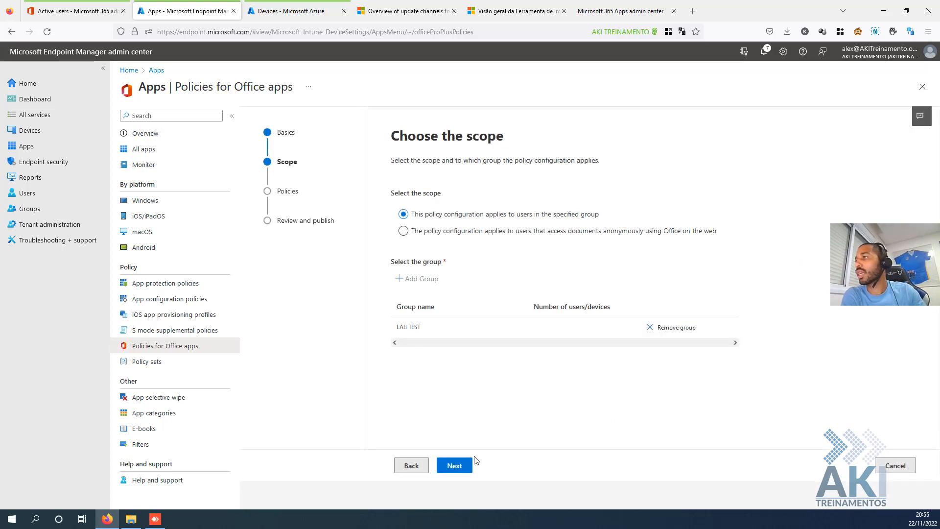
left_click(460, 467)
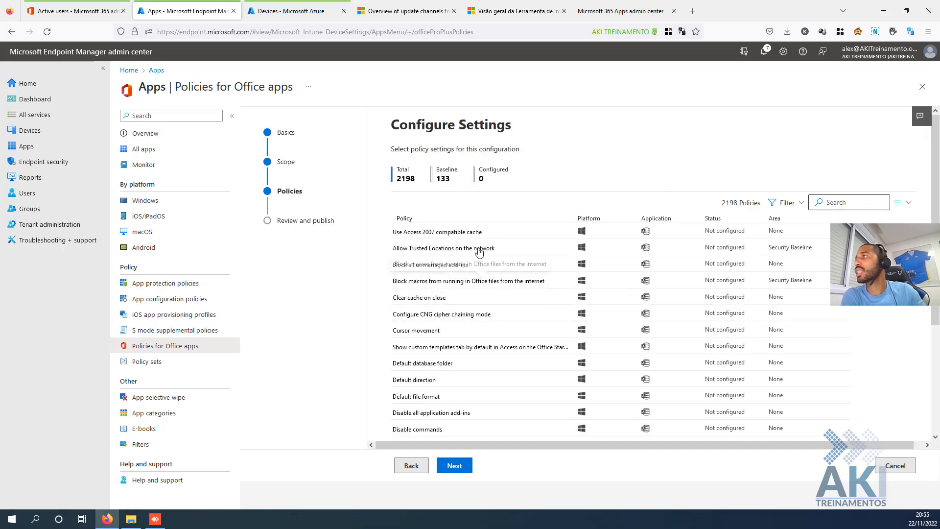
- Examine the list of available Office policy settings, including the Access and Excel ones, and cancel the policy configuration
scroll(515, 284, "down", 1)
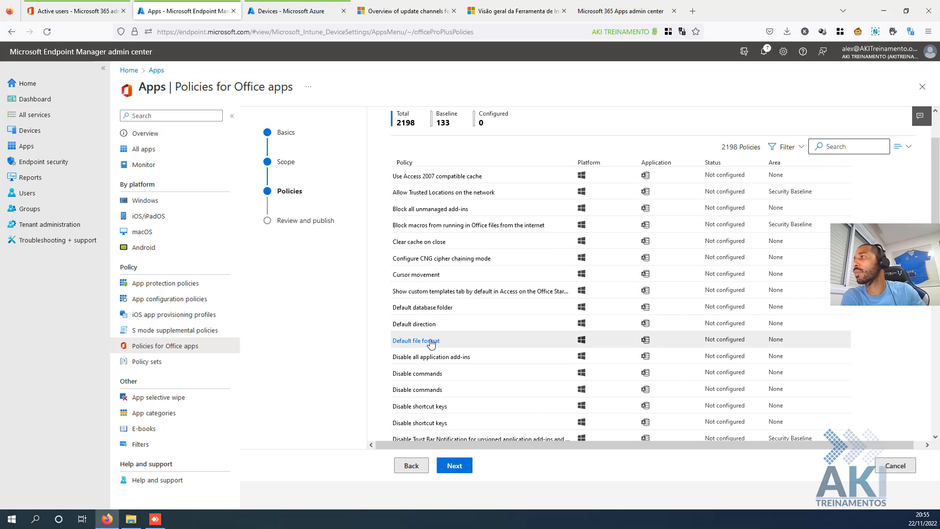
scroll(431, 357, "down", 1)
scroll(433, 365, "up", 2)
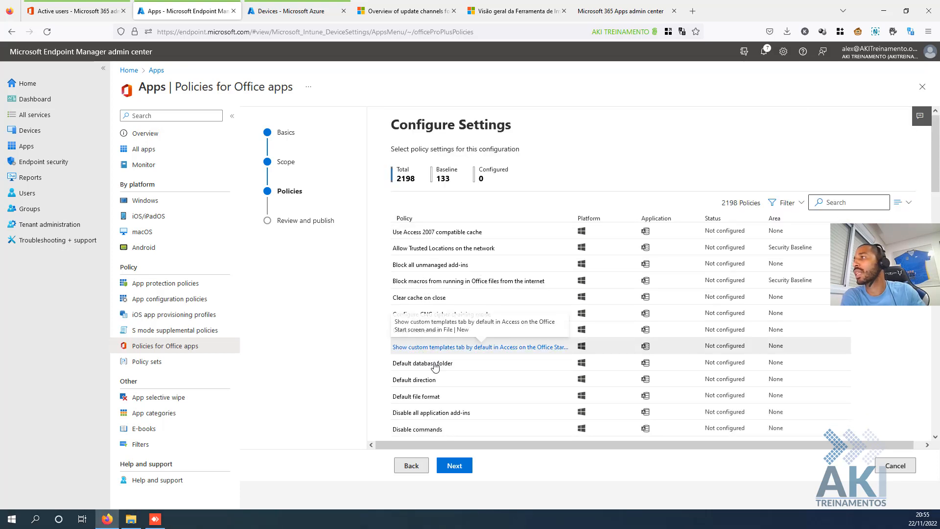
scroll(435, 365, "down", 2)
scroll(439, 364, "down", 1)
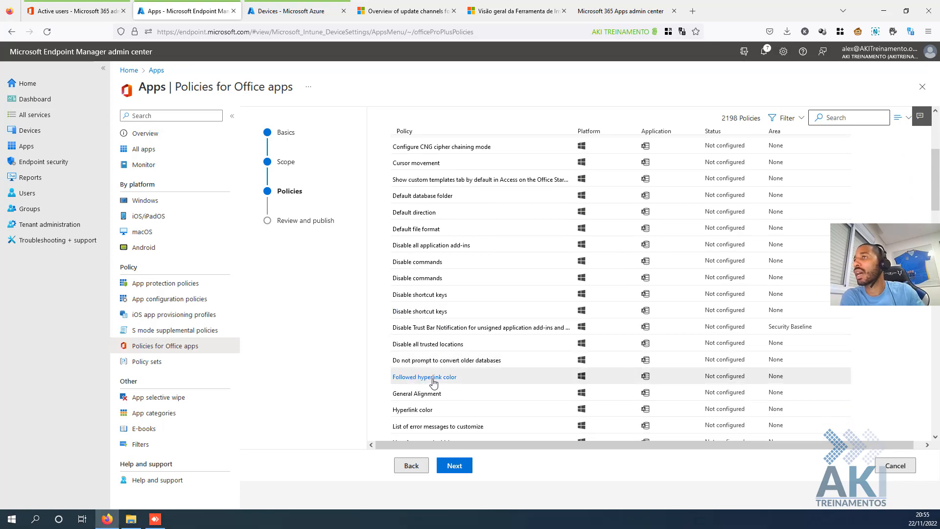
scroll(598, 248, "up", 3)
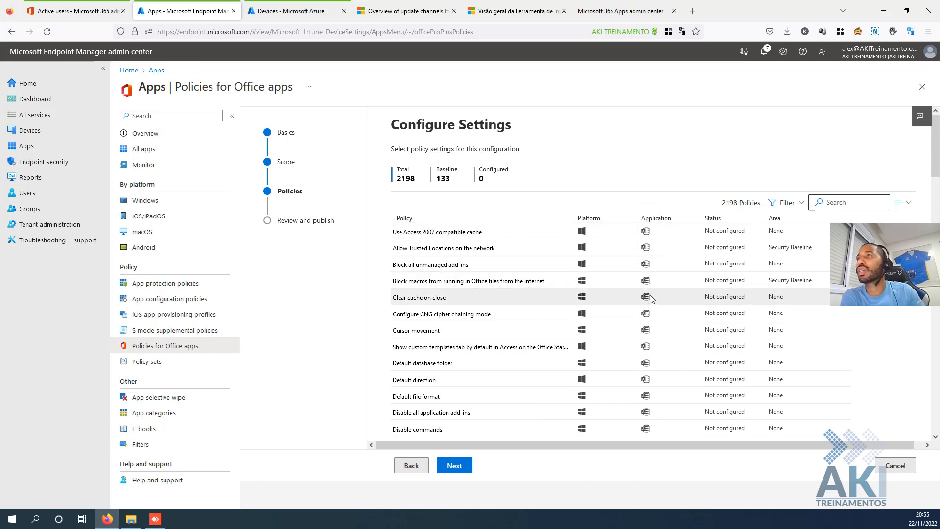
scroll(652, 317, "down", 5)
scroll(654, 315, "down", 5)
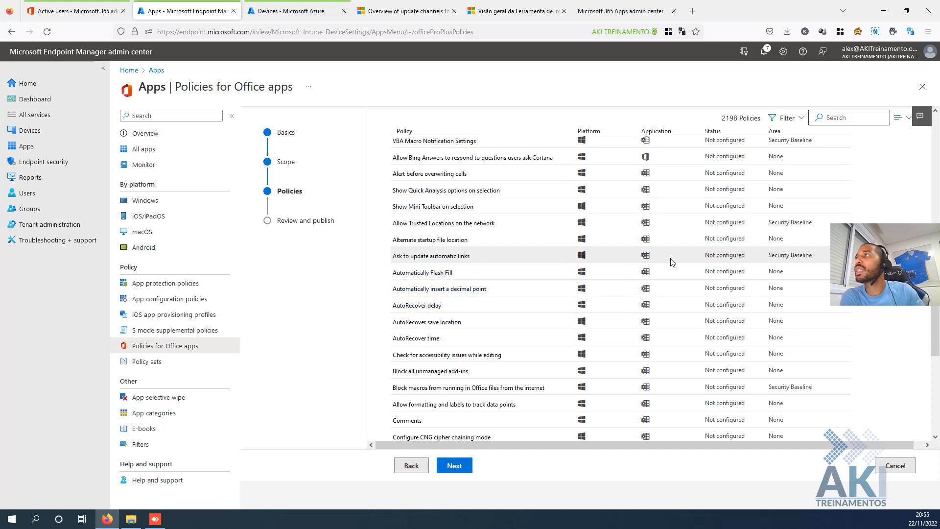
scroll(693, 256, "up", 2)
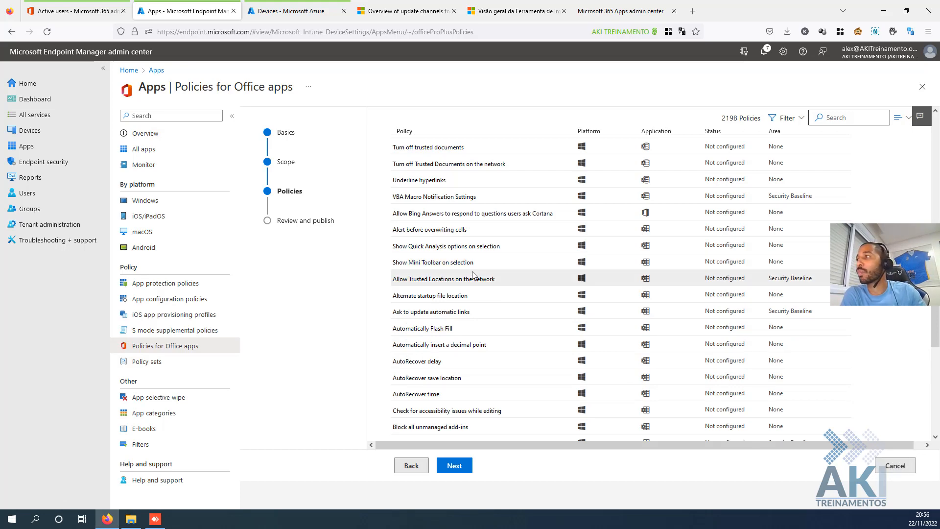
scroll(468, 275, "down", 5)
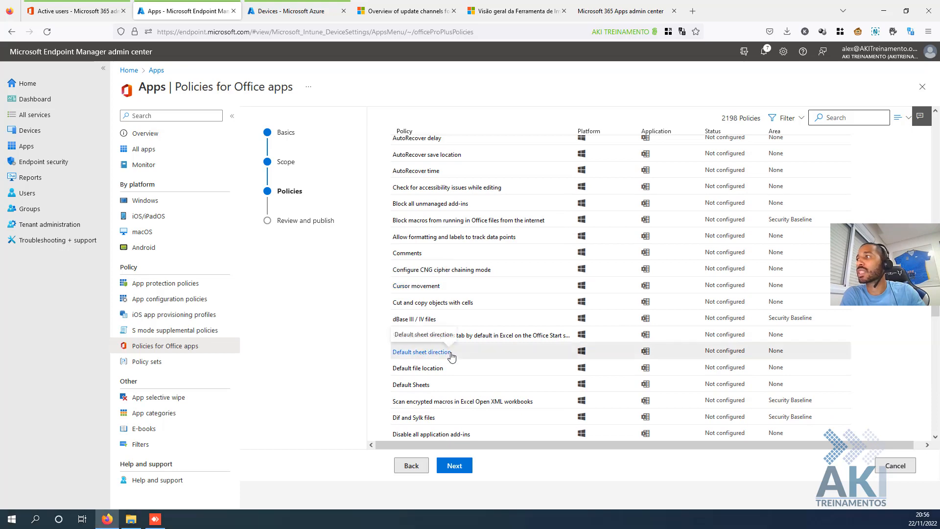
scroll(450, 356, "down", 2)
scroll(451, 356, "down", 2)
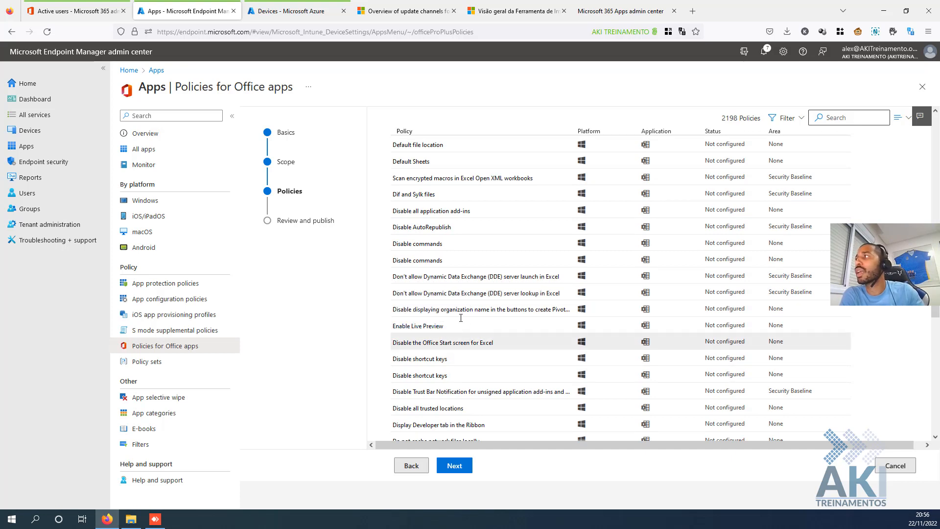
left_click(895, 465)
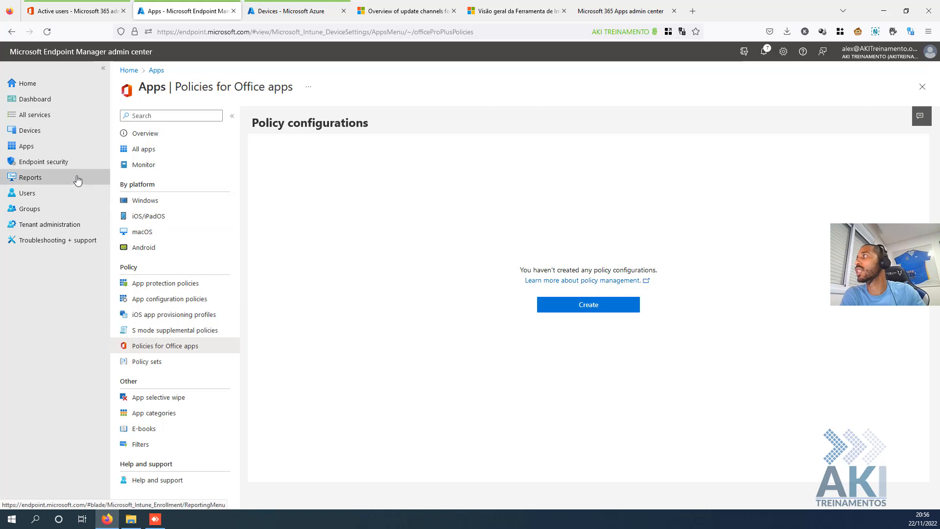
- Start adding a Windows app of the Microsoft 365 Apps type for Windows 10 and later
left_click(76, 146)
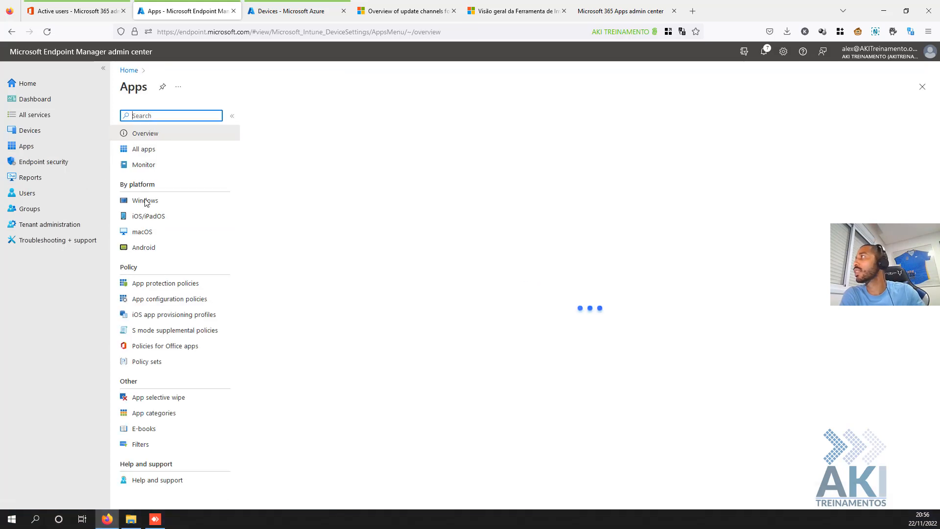
left_click(147, 206)
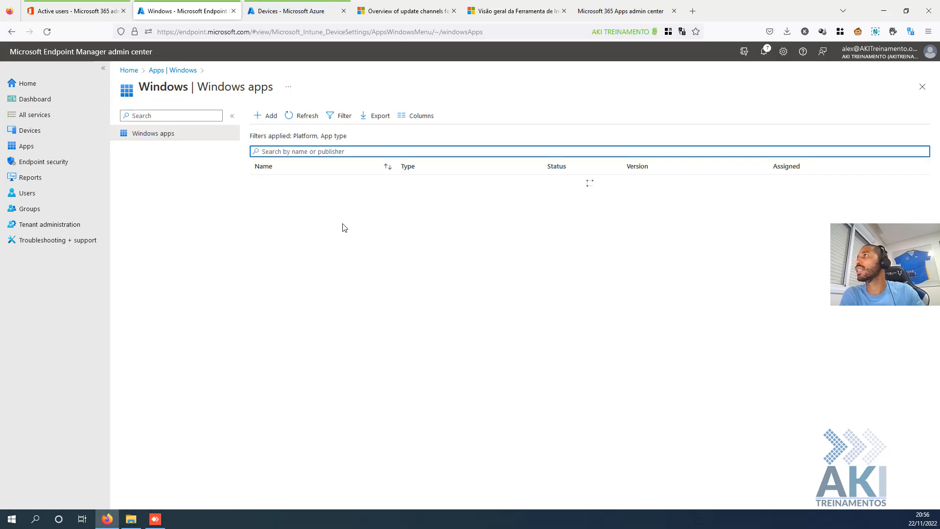
left_click(269, 118)
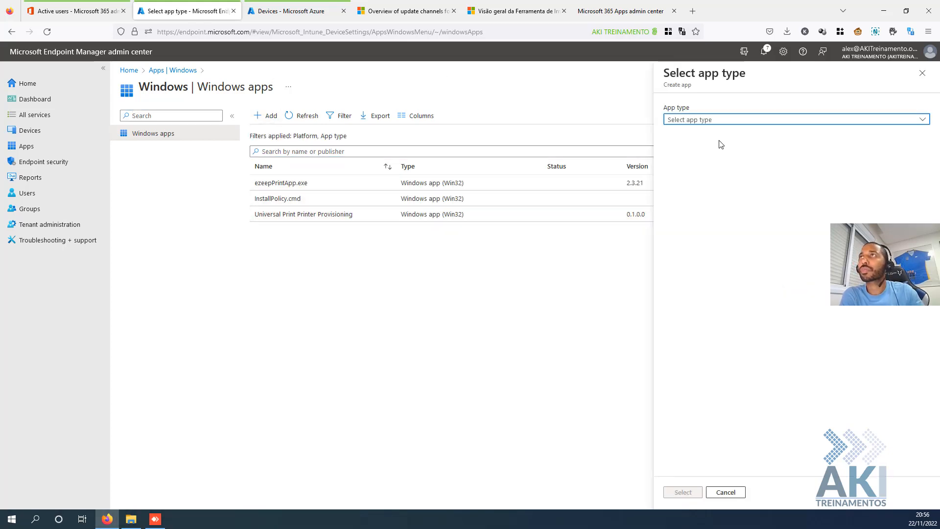
left_click(729, 128)
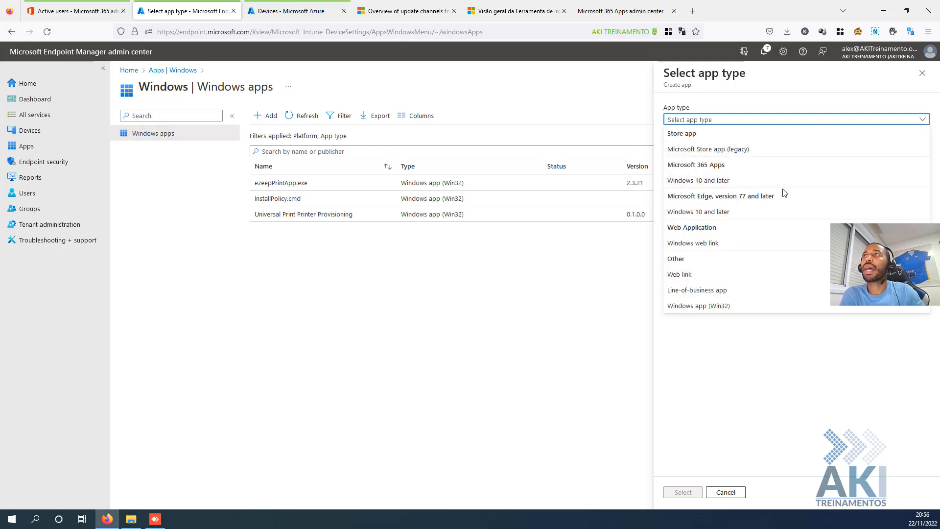
left_click(700, 184)
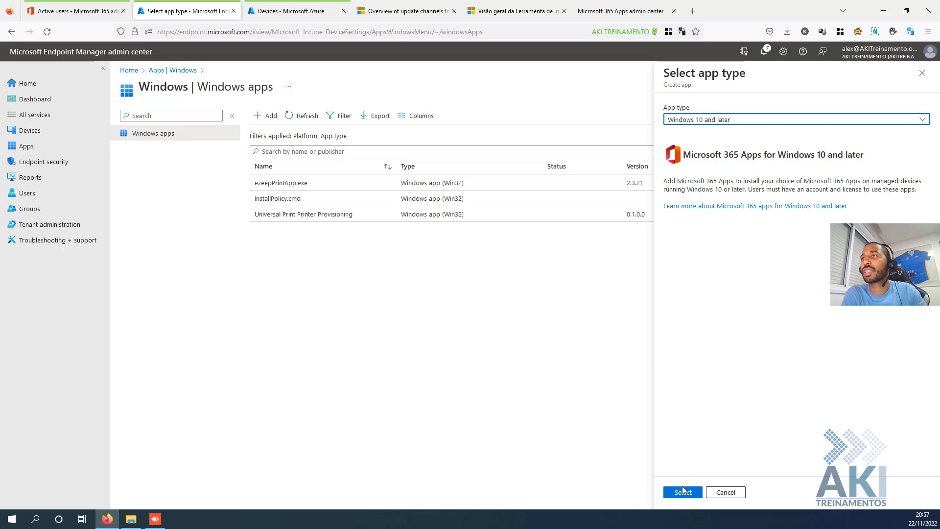
left_click(683, 492)
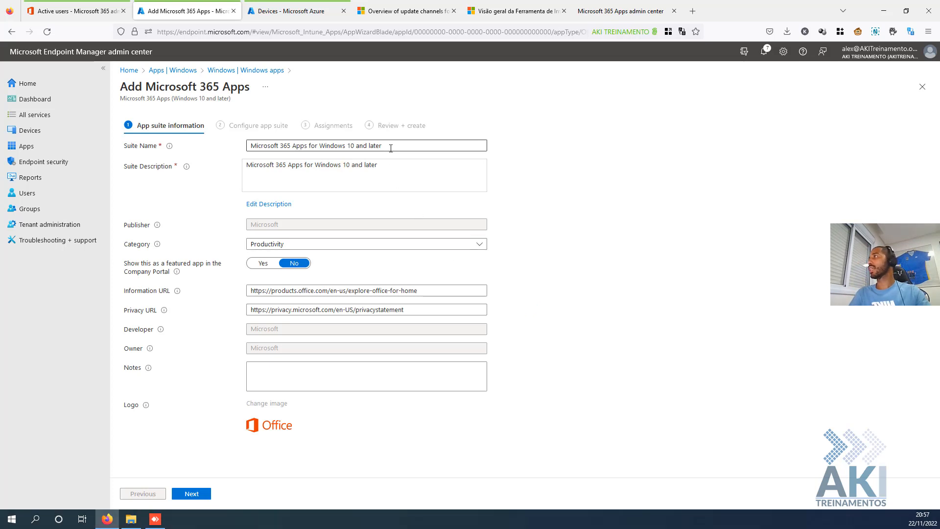
- Review the suite name and the available categories in the app suite information
left_click(390, 146)
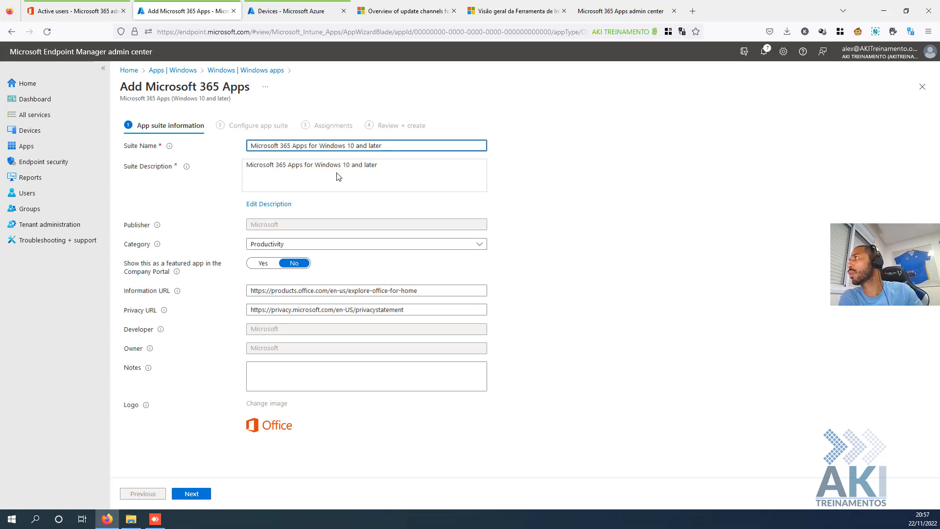
left_click(281, 245)
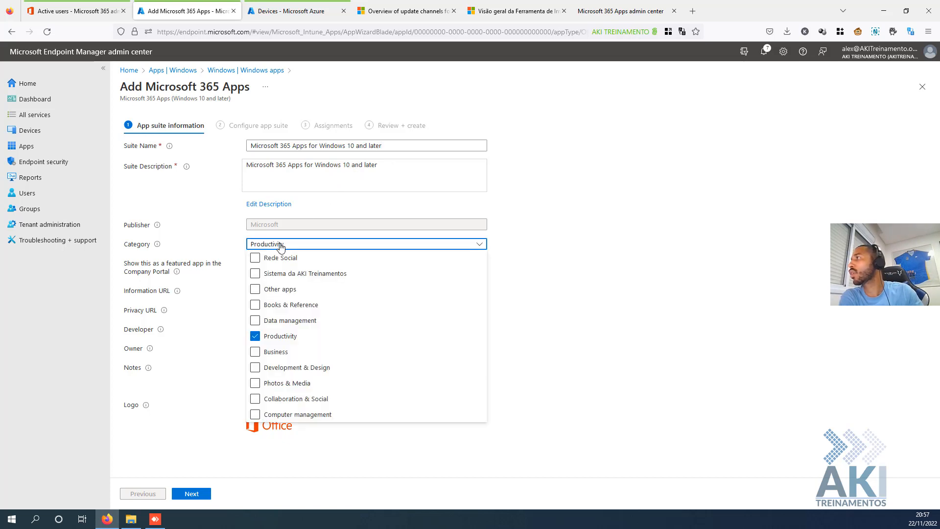
left_click(281, 245)
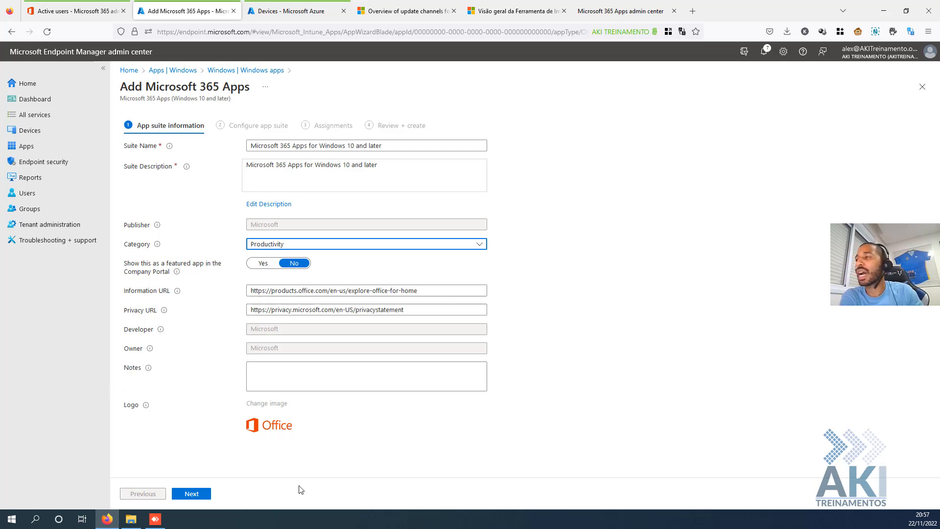
- Switch to the AnyDesk remote session, open Microsoft Store on the remote computer, and return to the Endpoint Manager admin center
left_click(155, 519)
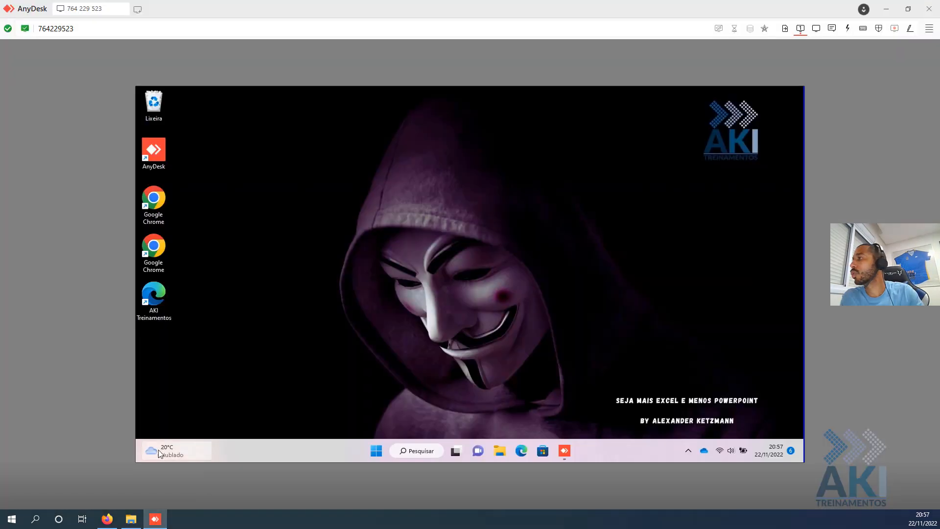
left_click(375, 451)
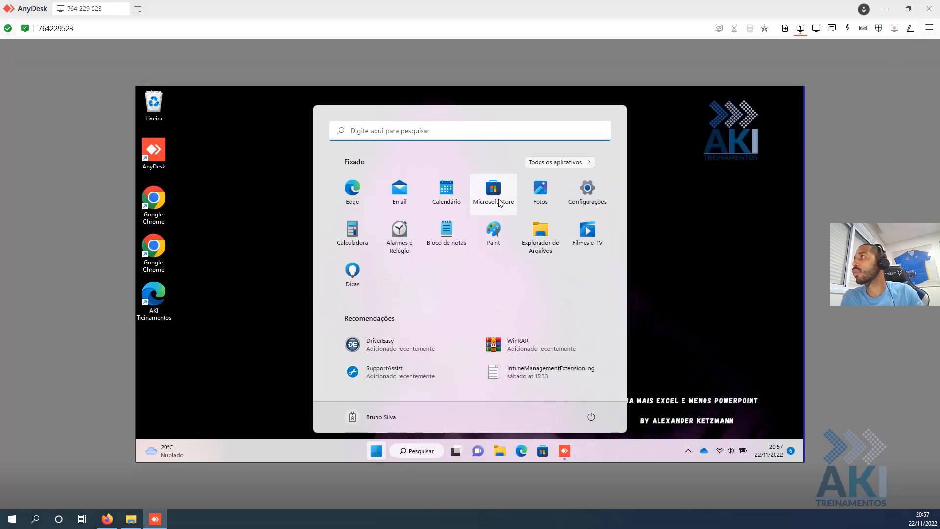
left_click(493, 191)
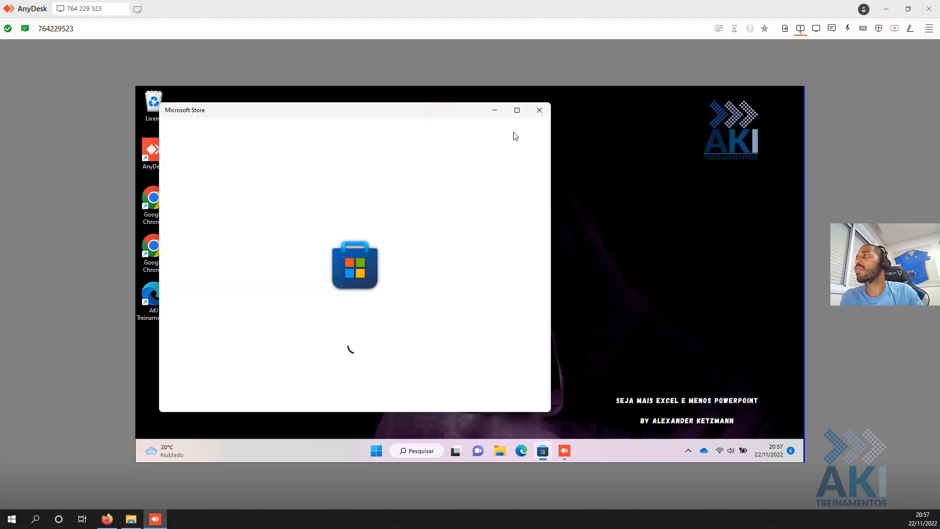
key("alt+Tab")
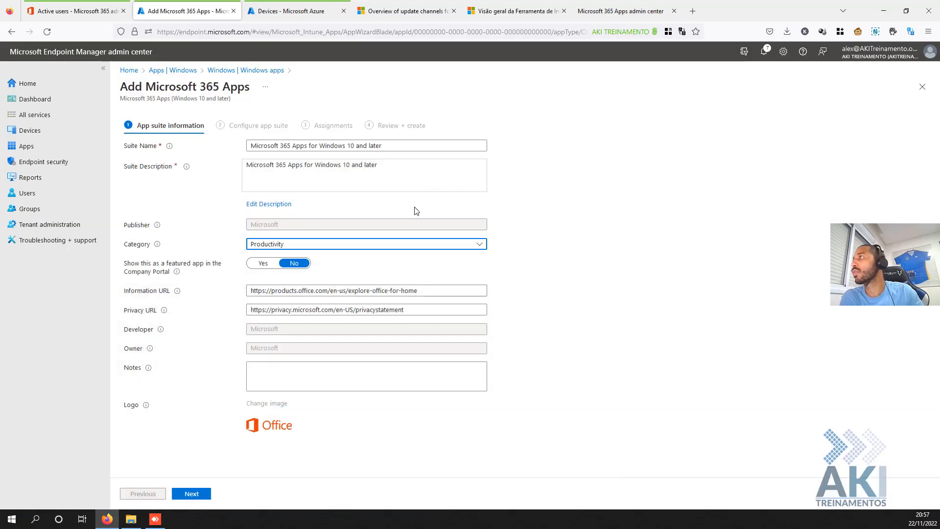
- Show the suite as a featured app in the Company Portal and keep Productivity as its category
left_click(264, 267)
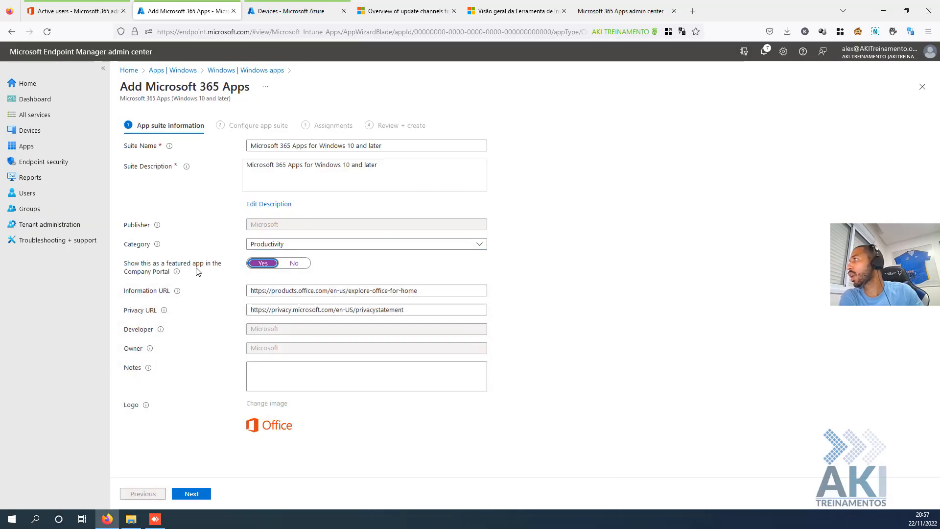
left_click(284, 250)
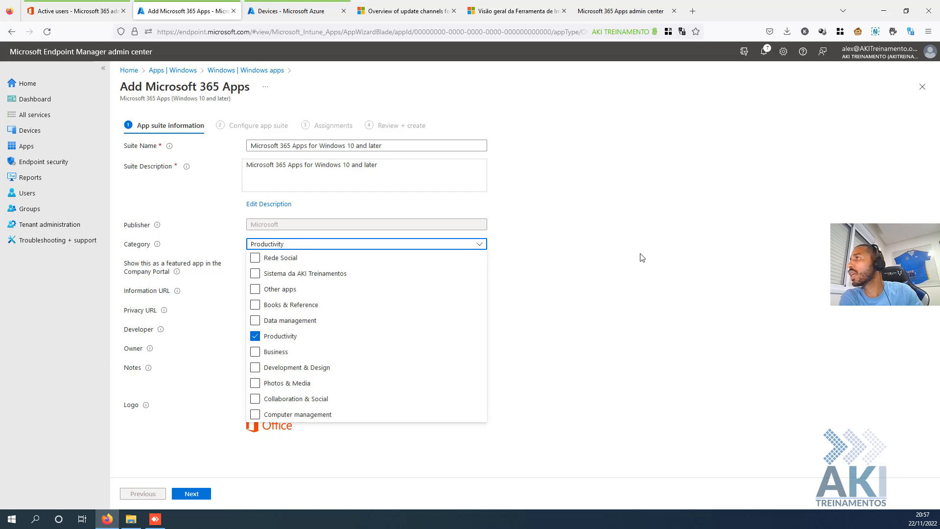
left_click(559, 260)
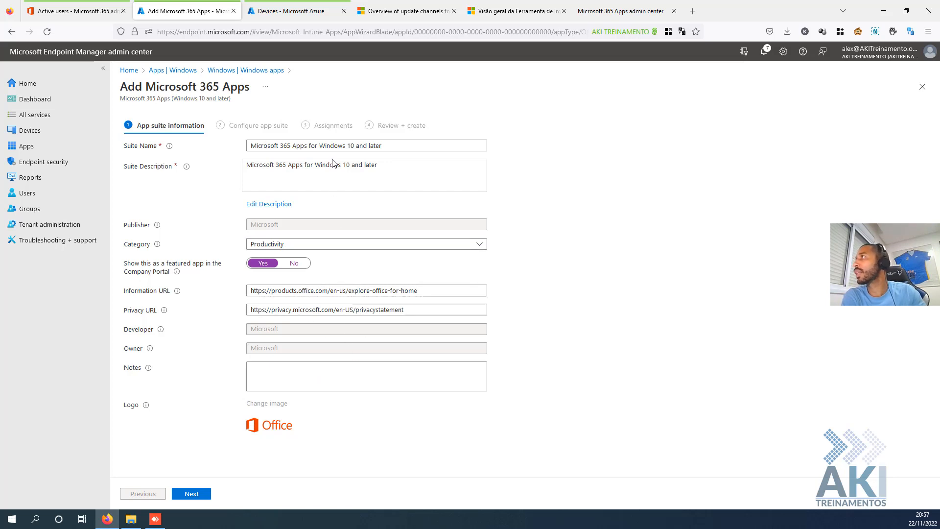
- Proceed to the app suite configuration and set the configuration settings format to Enter XML data
left_click(198, 492)
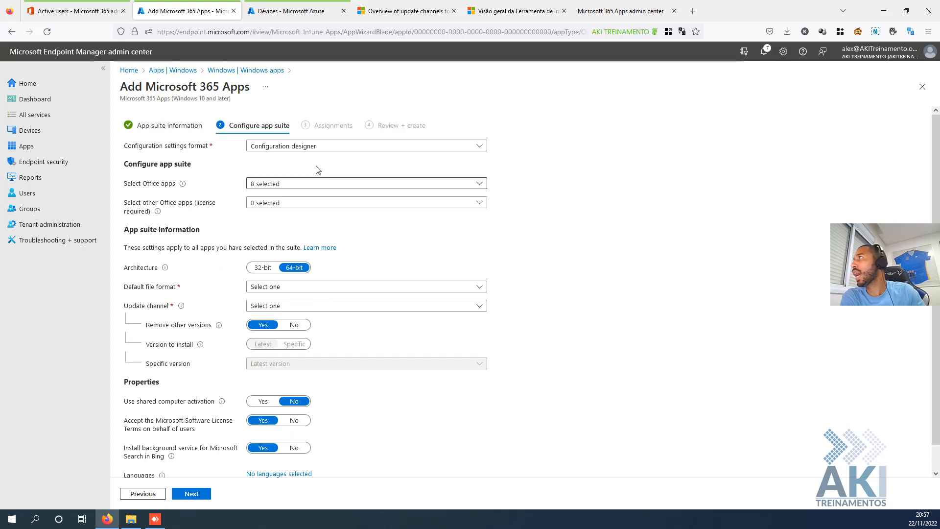
left_click(305, 153)
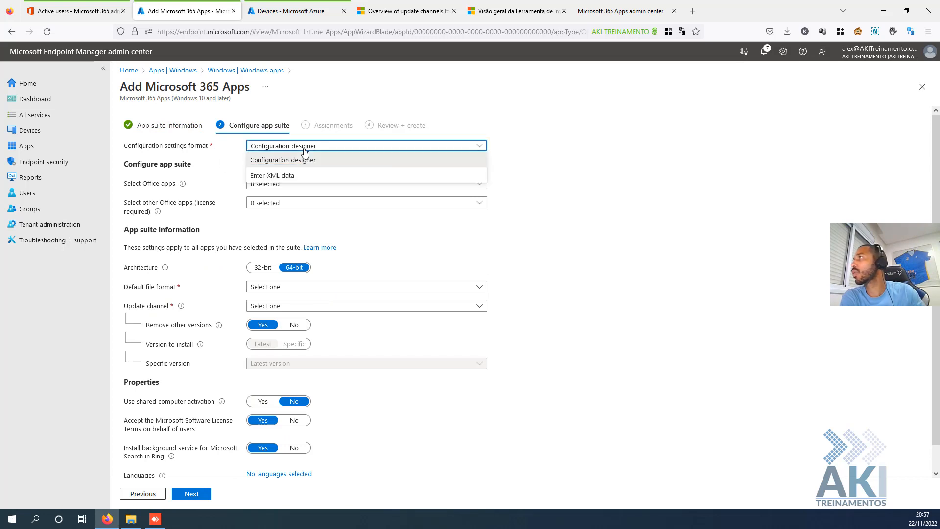
left_click(300, 175)
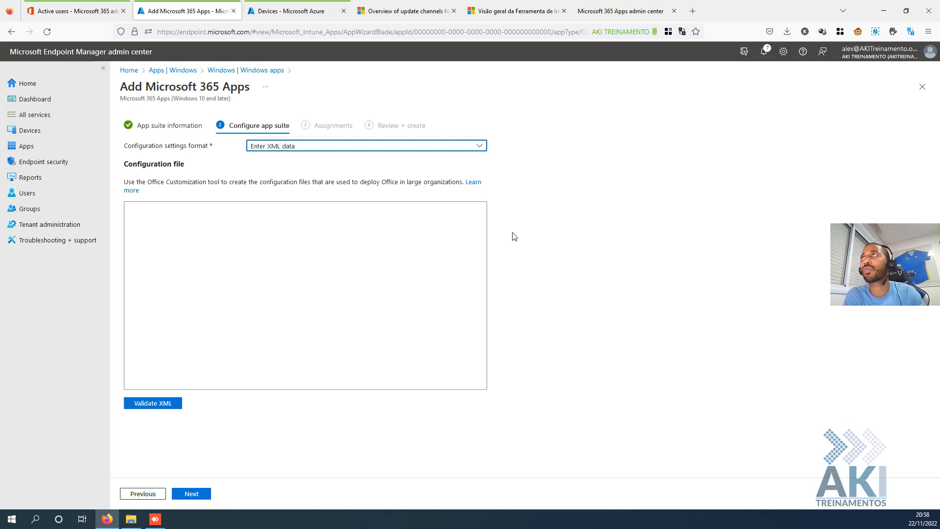
- Switch to the Microsoft 365 Apps admin center, check its address config.office.com, and find the option for a new configuration
left_click(607, 14)
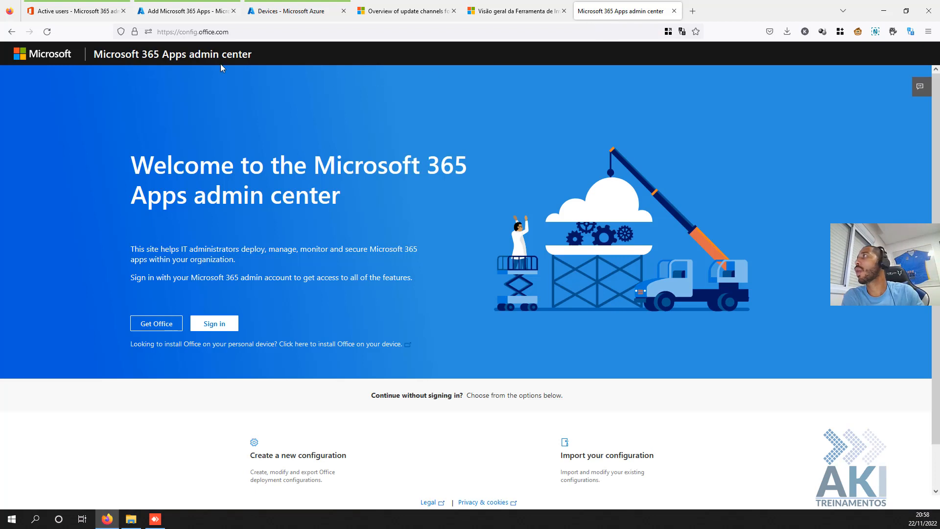
left_click_drag(187, 33, 241, 38)
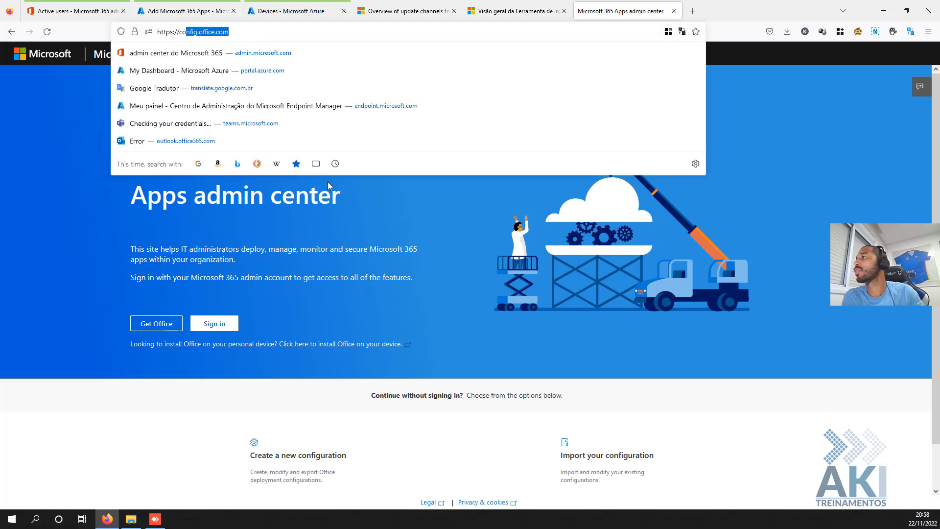
left_click(432, 449)
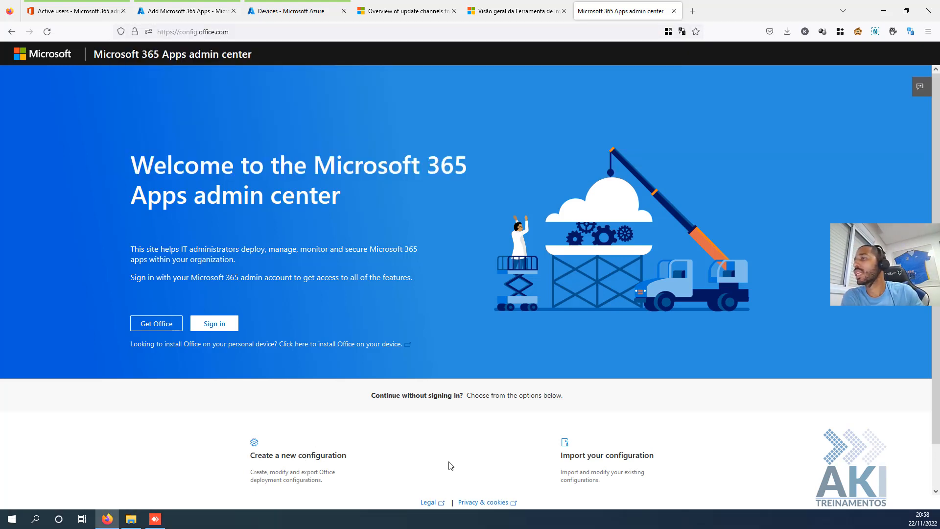
scroll(264, 447, "down", 2)
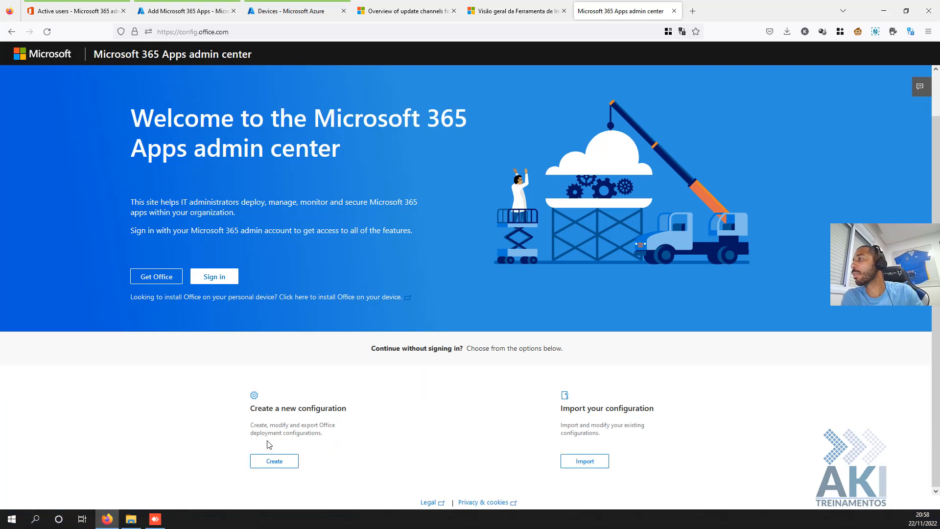
- Create a new Office configuration with the 32-bit architecture and Microsoft 365 Apps for enterprise as the Office suite
left_click(272, 458)
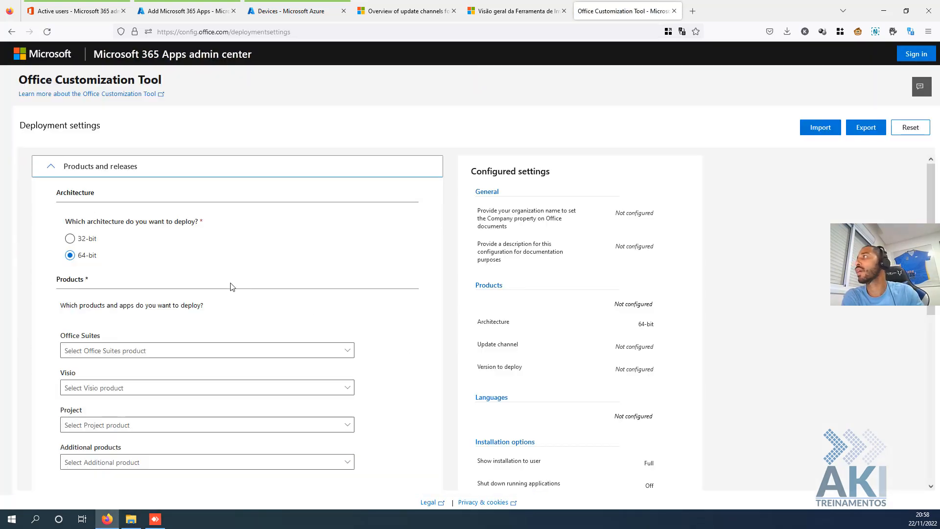
left_click(132, 351)
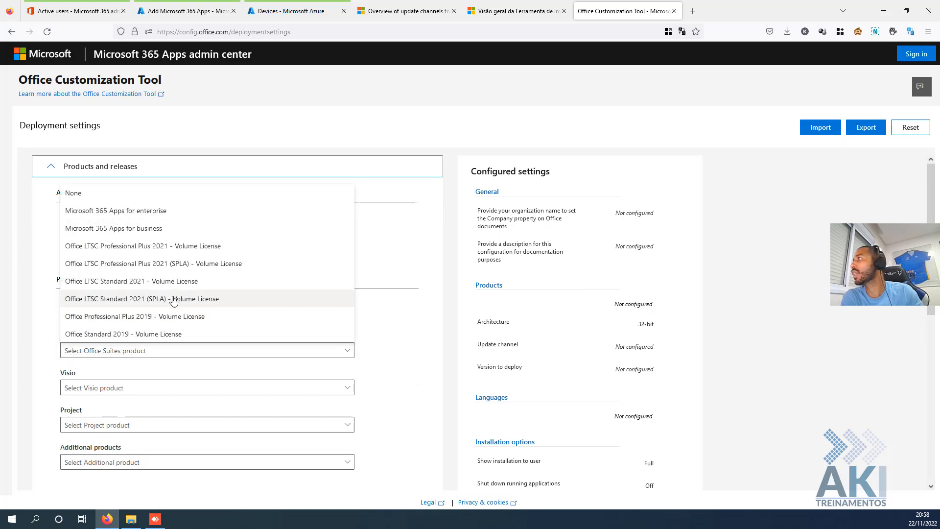
left_click(150, 220)
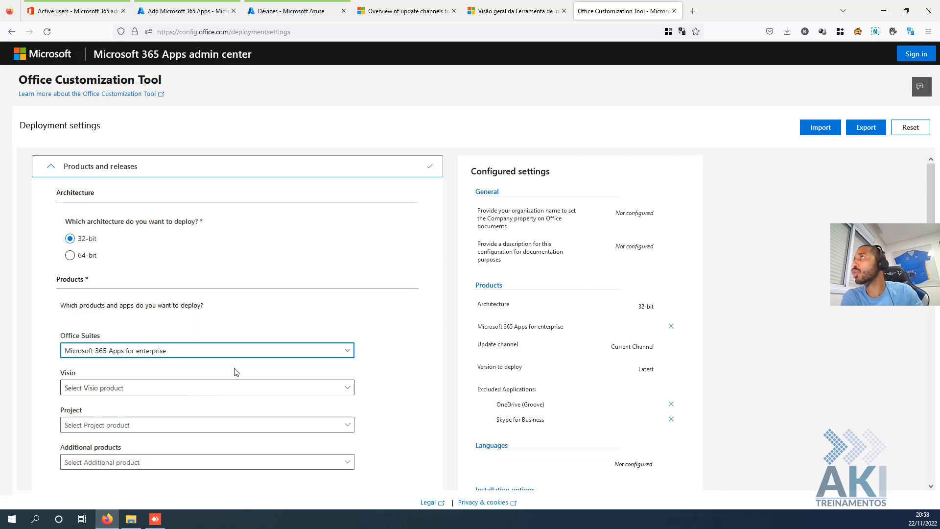
- Open m365maps.com in a new browser tab and compare the Microsoft 365 Business Standard and Microsoft 365 Enterprise E3 diagrams
left_click(692, 10)
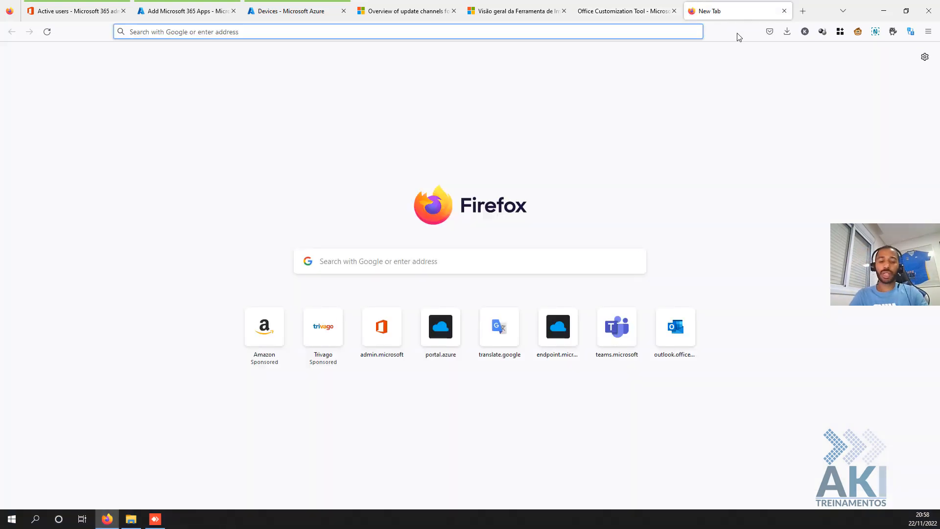
type("m365maps.com/")
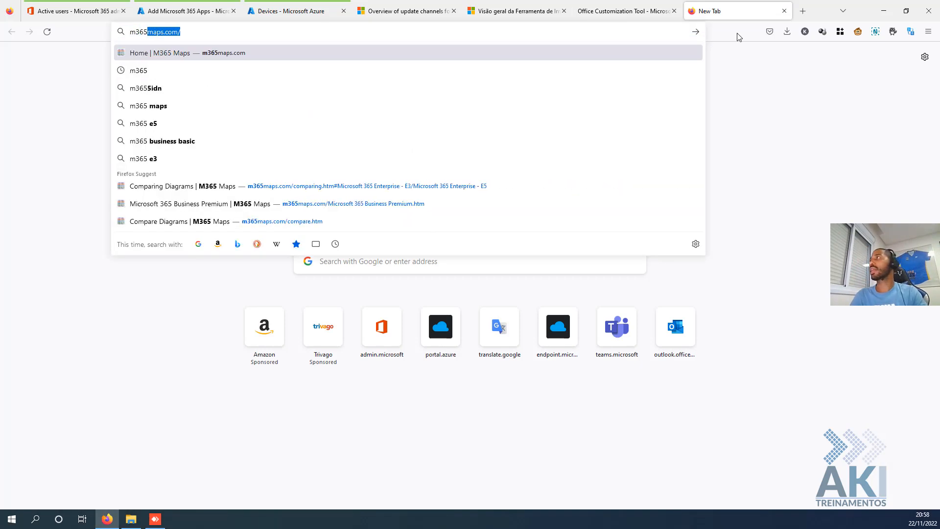
key("Return")
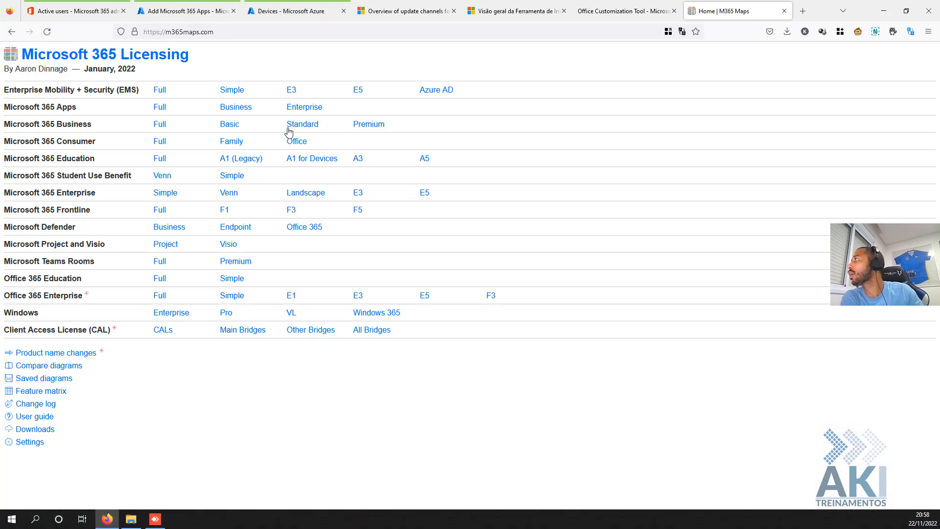
left_click(39, 365)
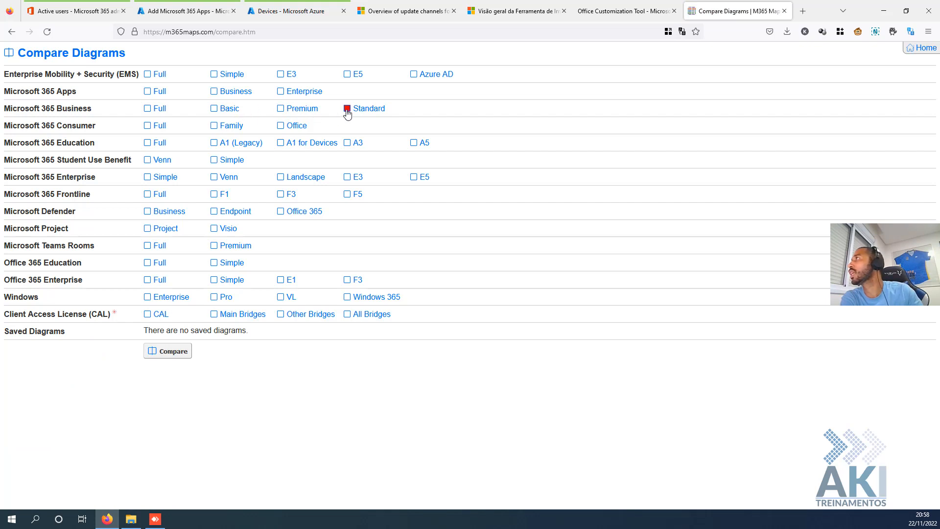
left_click(347, 177)
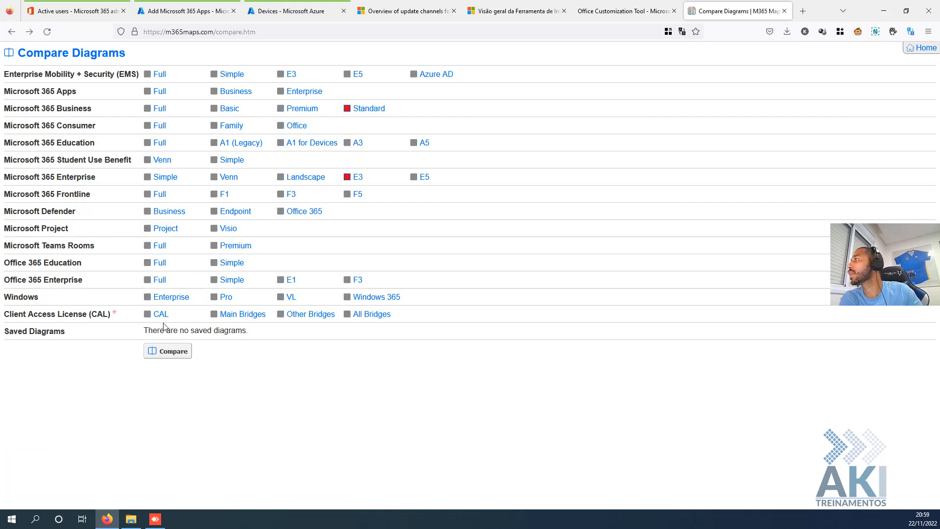
left_click(167, 350)
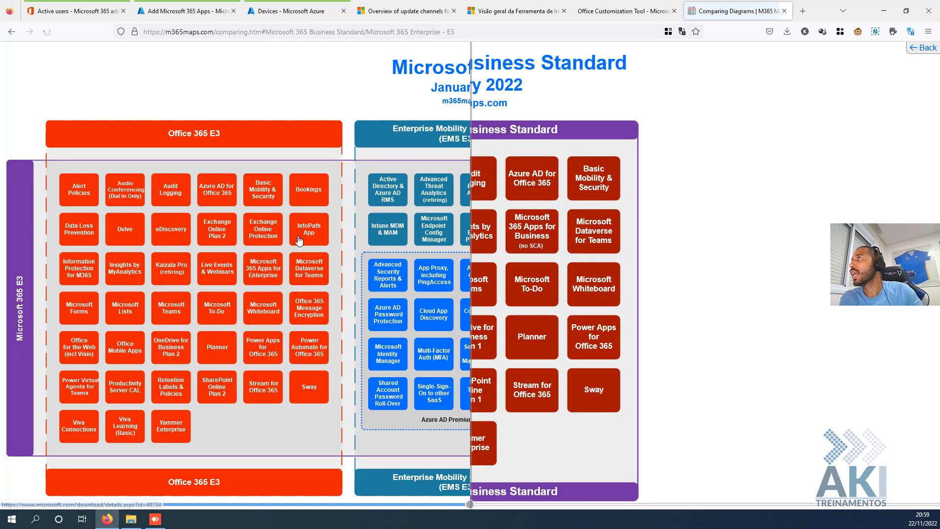
- Examine the services included in the Microsoft 365 E3 diagram and bring the full Business Standard diagram into view beside it
left_click_drag(301, 231, 155, 280)
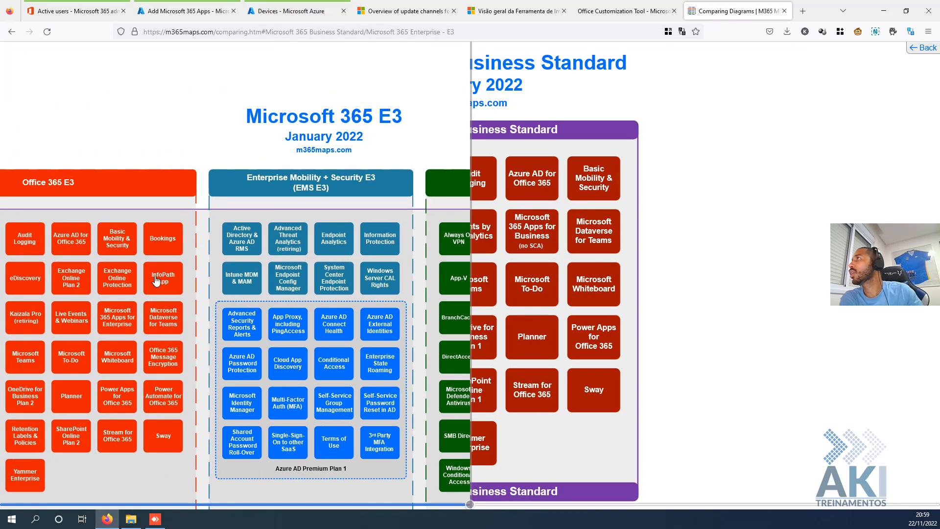
left_click_drag(162, 322, 102, 236)
left_click_drag(327, 245, 130, 241)
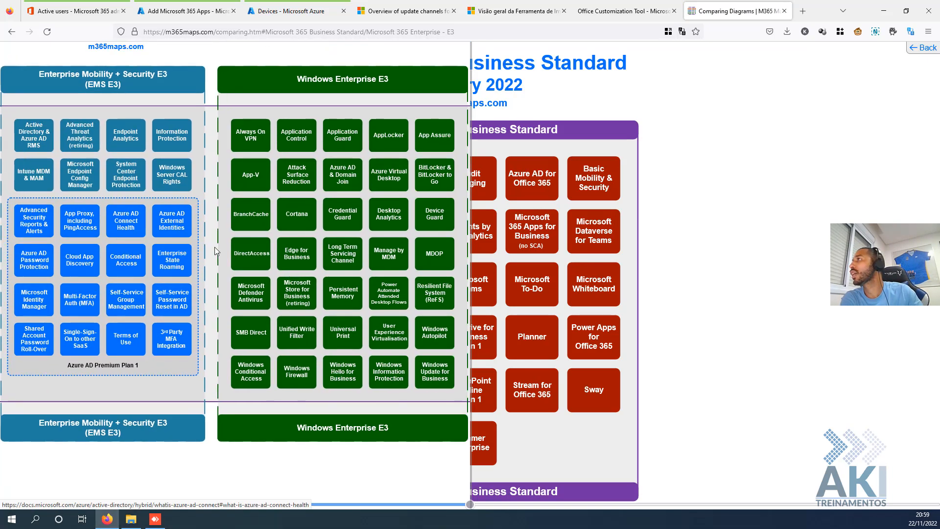
left_click_drag(289, 250, 465, 259)
left_click_drag(185, 214, 344, 237)
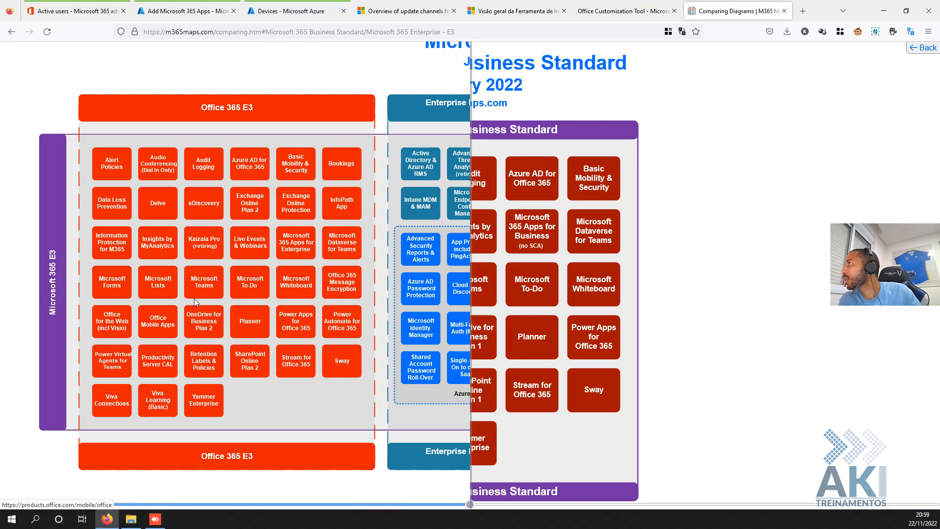
left_click_drag(301, 252, 210, 262)
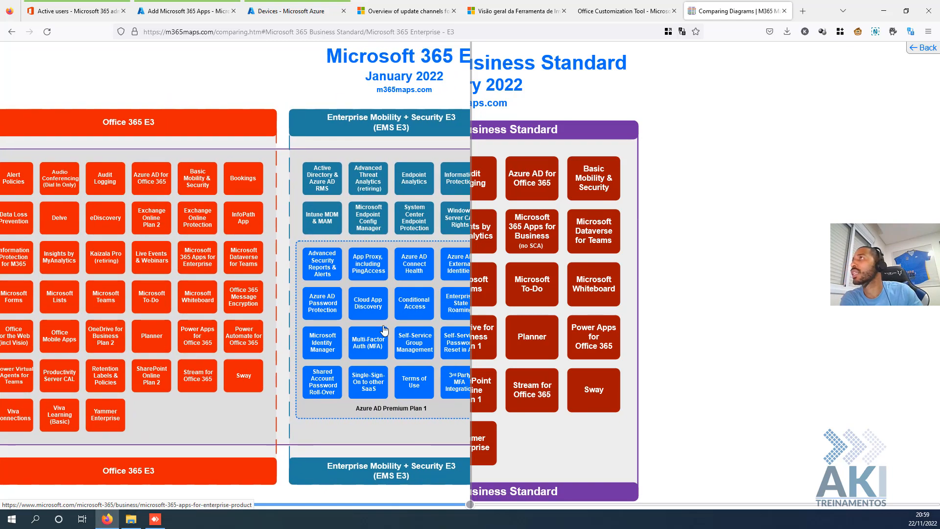
left_click_drag(618, 396, 660, 402)
left_click_drag(771, 396, 778, 392)
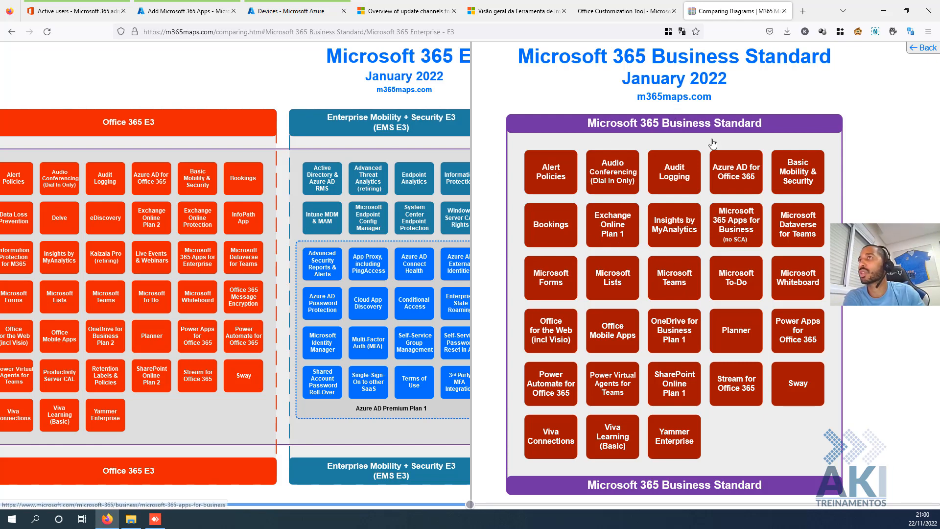
- Check the Office Customization Tool and the Office Deployment Tool article, and return to the license comparison for the Microsoft 365 Apps editions
left_click(610, 7)
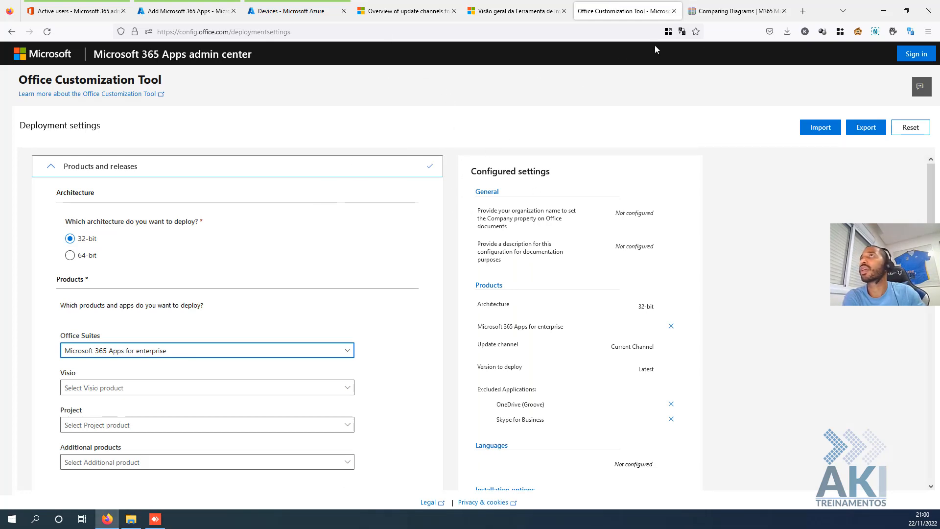
left_click(511, 11)
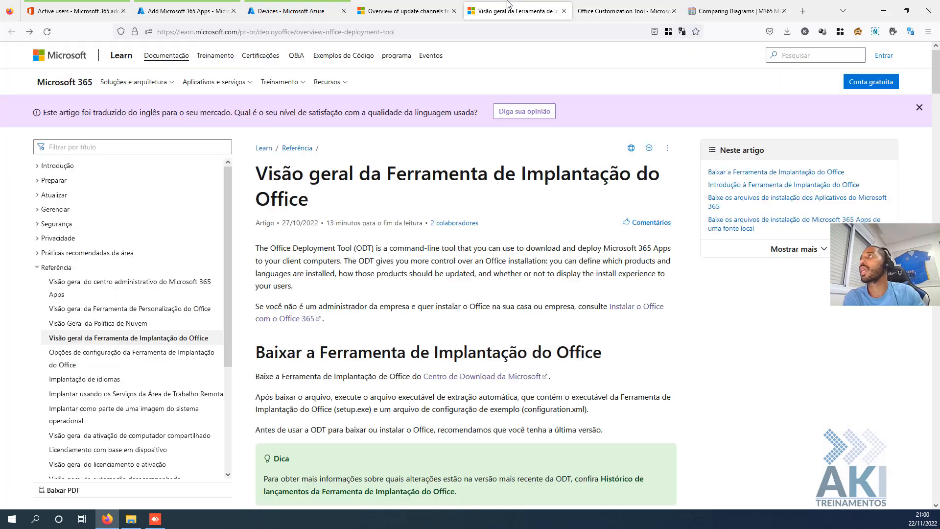
left_click(724, 16)
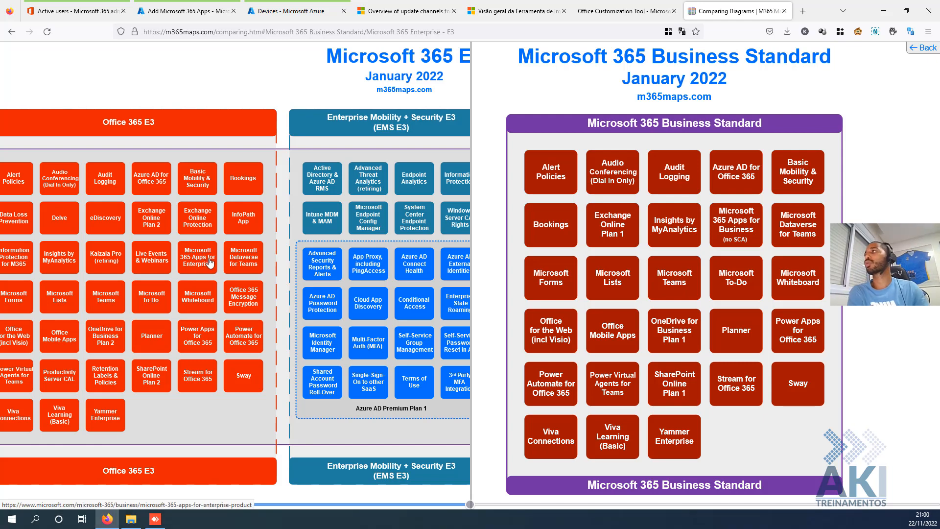
- Return to the Office Customization Tool and review the update channel, version and included apps of the new configuration
left_click(607, 17)
scroll(350, 278, "down", 7)
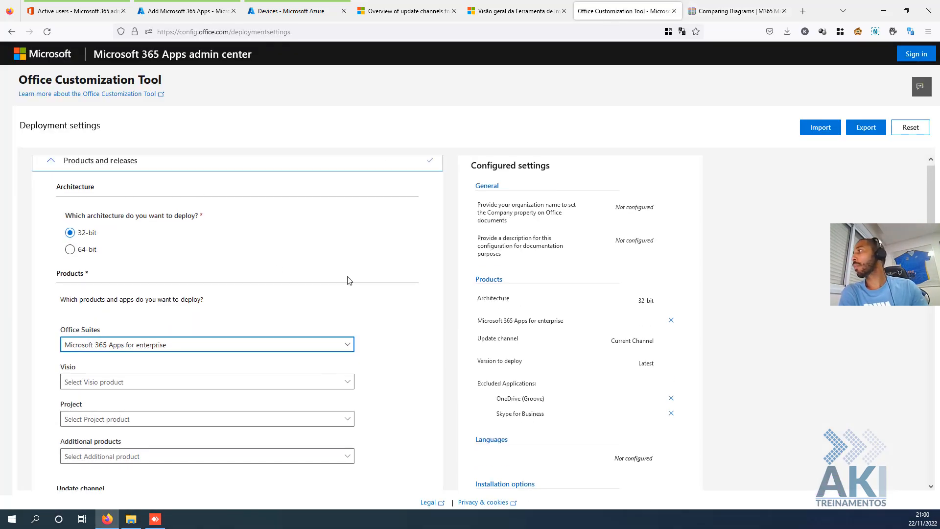
scroll(350, 283, "down", 3)
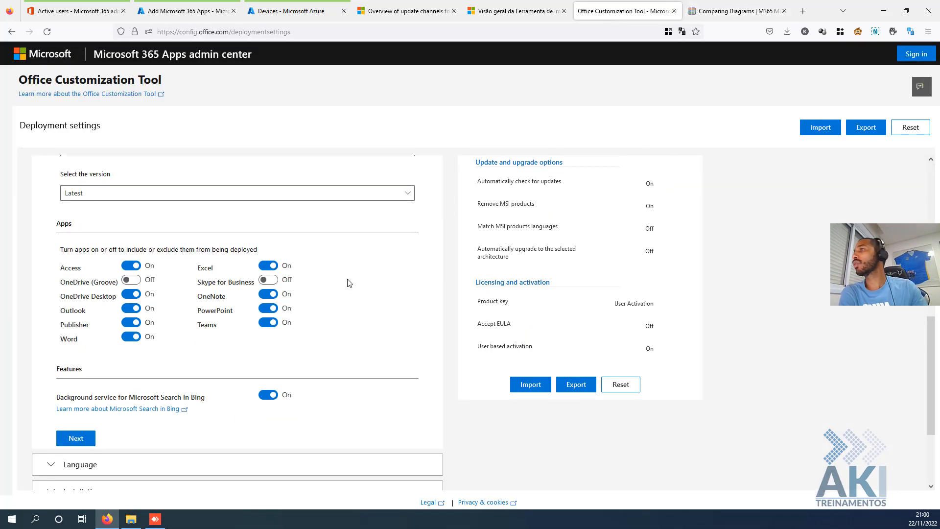
scroll(343, 289, "up", 10)
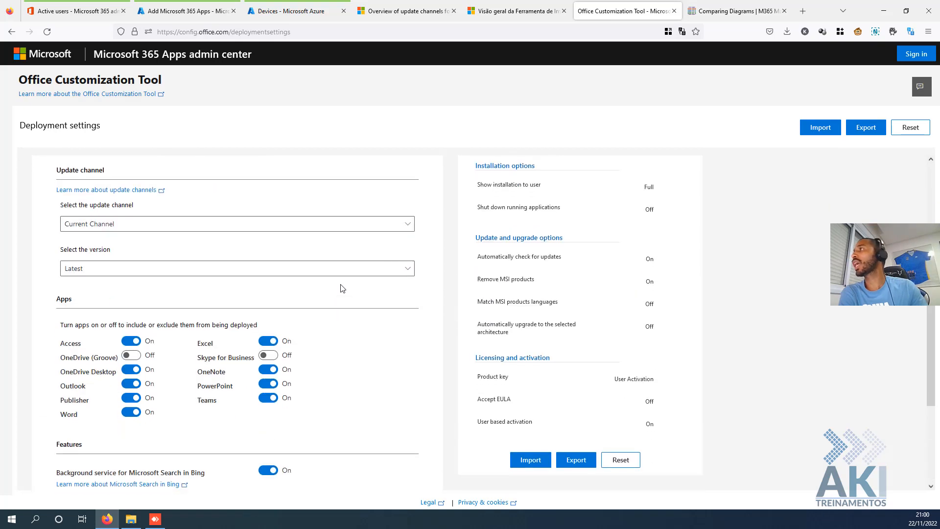
scroll(292, 269, "down", 10)
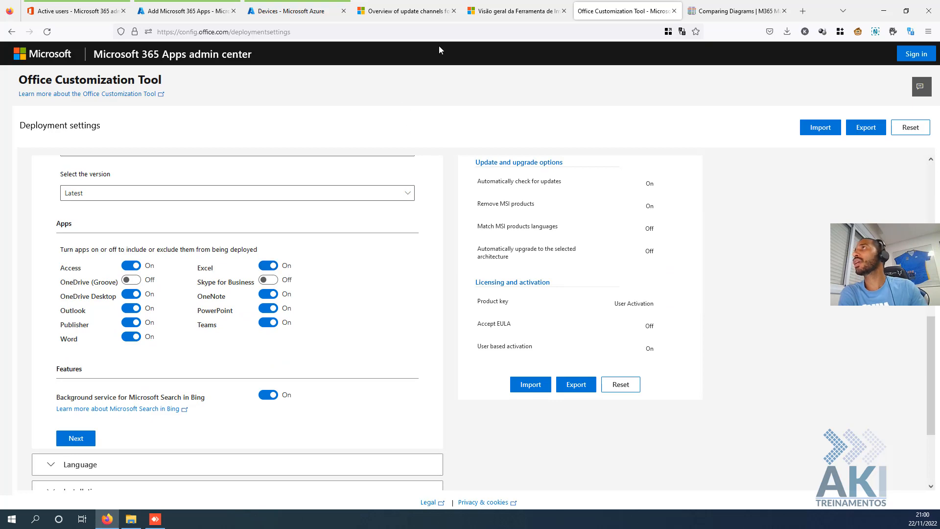
- Open the Office Deployment Tool's Microsoft Download Center page from its overview article and review the download information
left_click(500, 12)
scroll(403, 211, "down", 3)
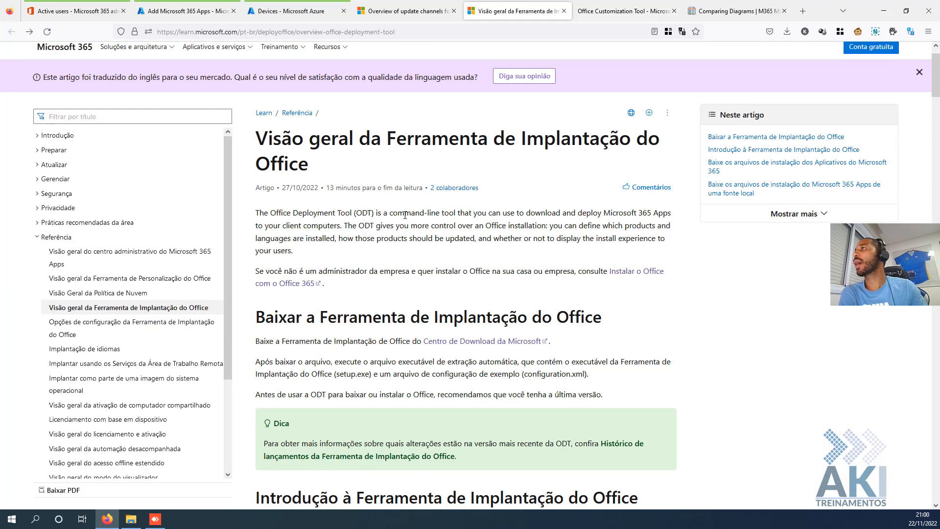
scroll(500, 133, "down", 3)
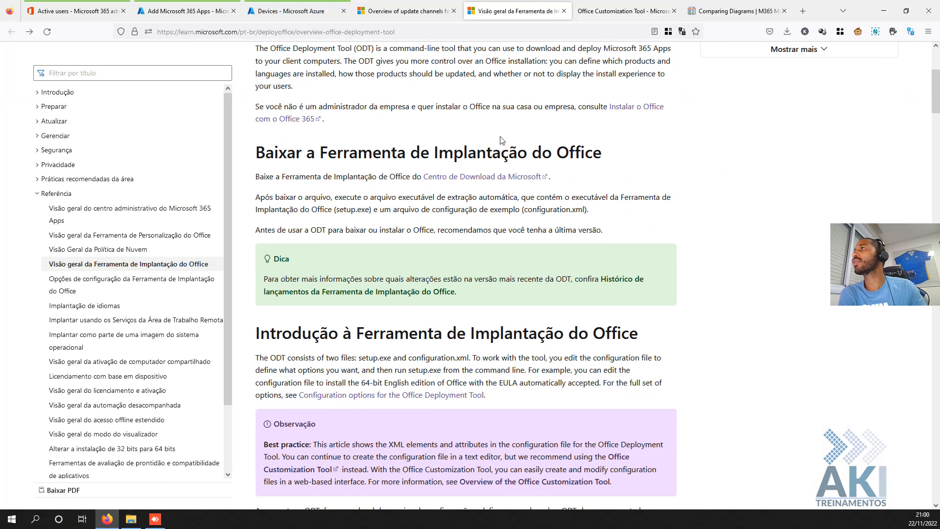
scroll(333, 101, "up", 5)
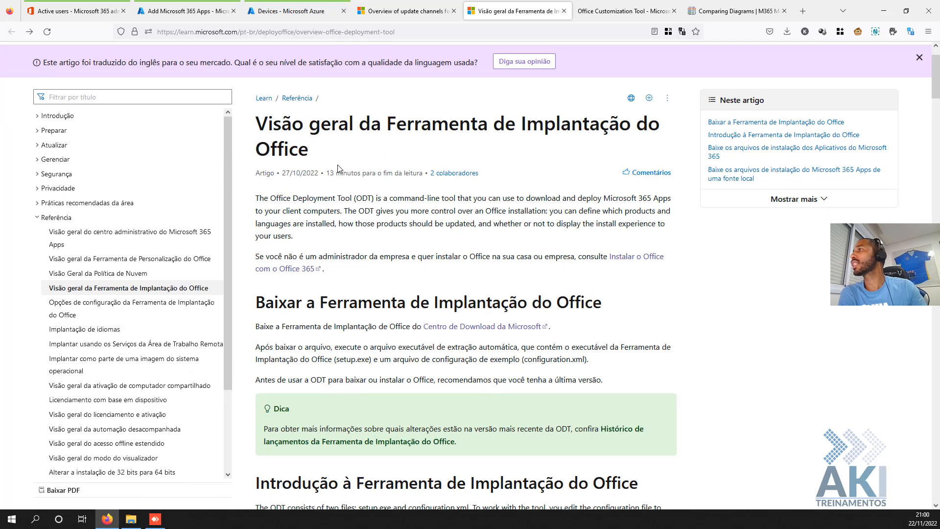
left_click(462, 329)
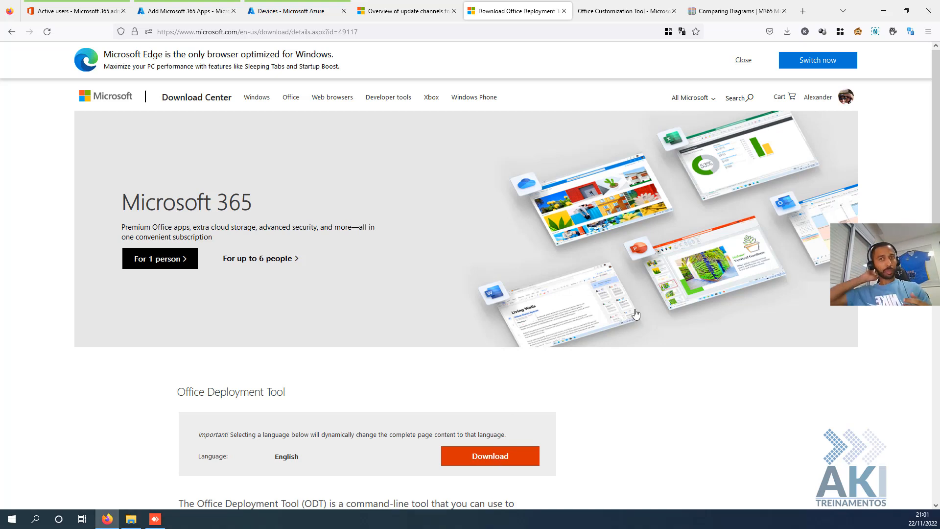
scroll(635, 314, "down", 5)
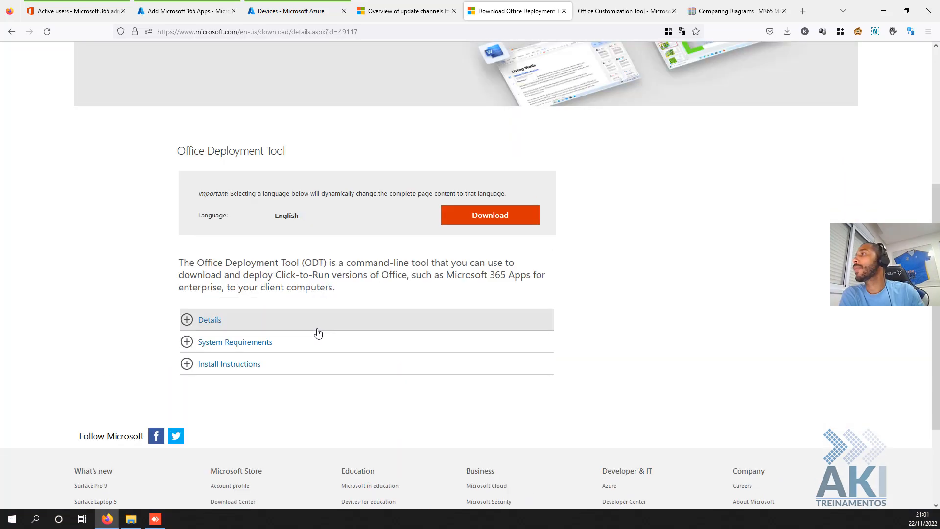
scroll(318, 324, "up", 5)
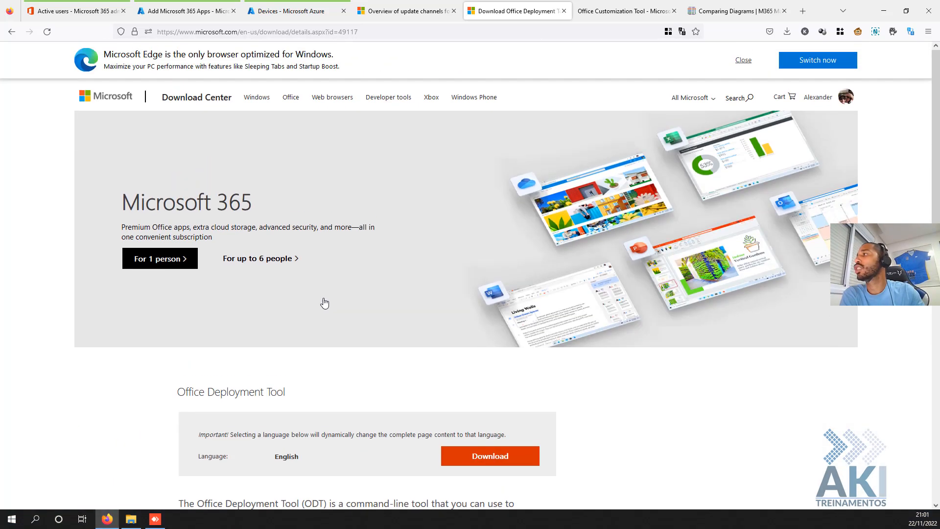
scroll(323, 301, "down", 4)
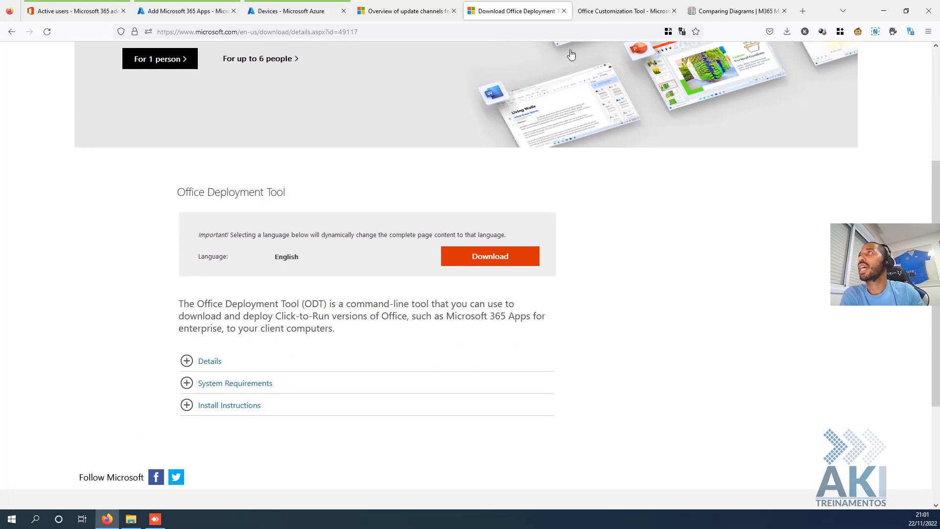
- Return to the Office Customization Tool and review the architecture and product choices under Products and releases
left_click(596, 17)
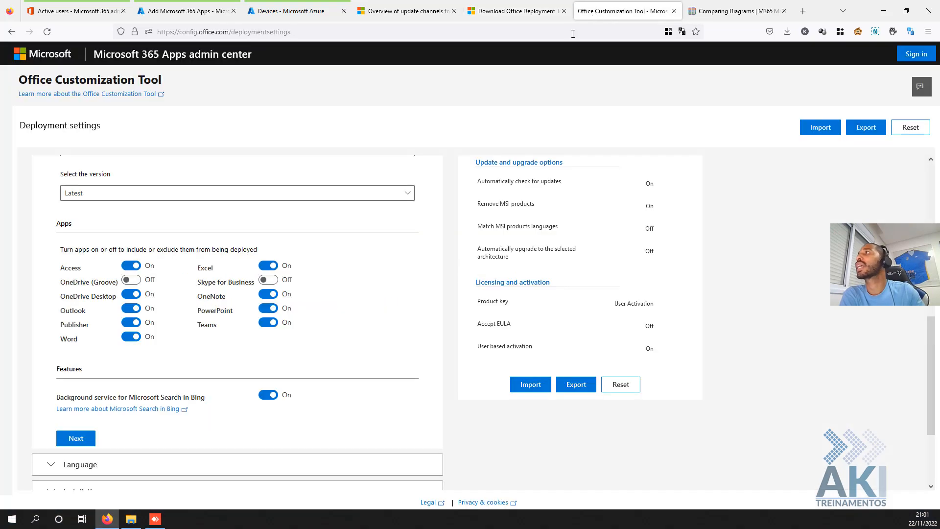
scroll(342, 280, "up", 5)
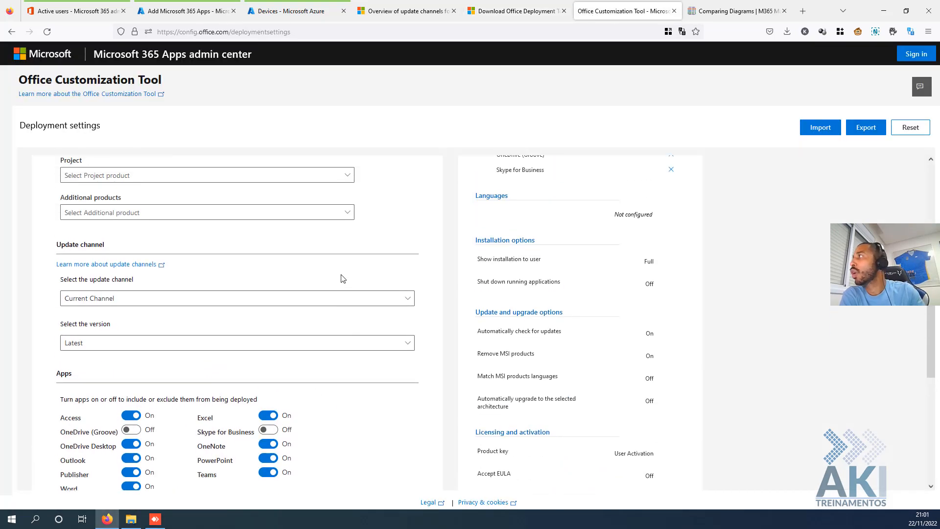
scroll(265, 230, "up", 2)
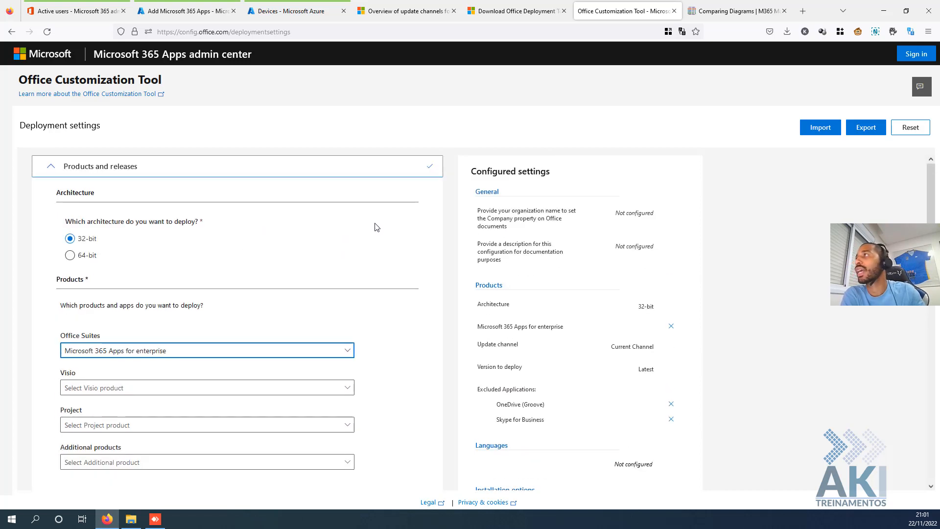
- Open the Microsoft 365 home page at portal.office.com in place of the admin center's Active users page
left_click(94, 15)
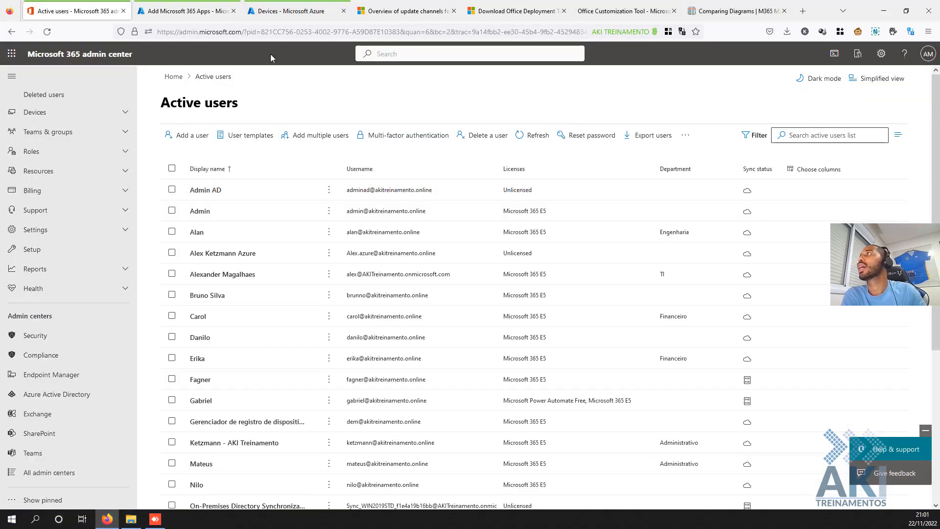
left_click(290, 35)
type("adm")
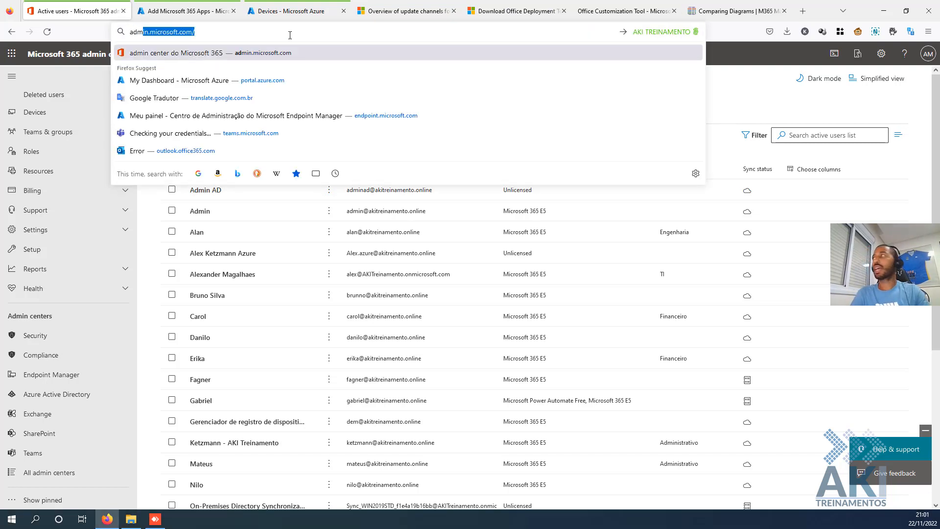
key("Delete")
key("BackSpace")
key("BackSpace")
key("BackSpace")
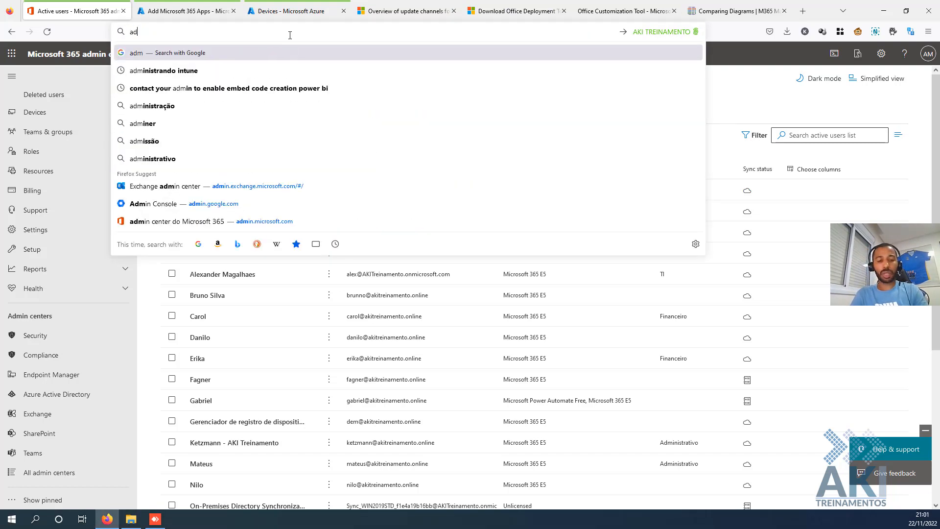
type("portal.office.com/")
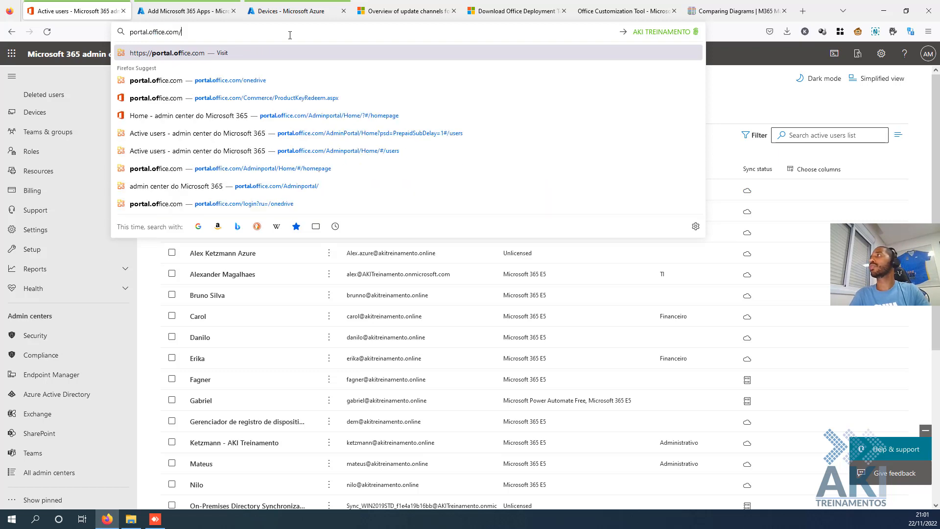
key("Return")
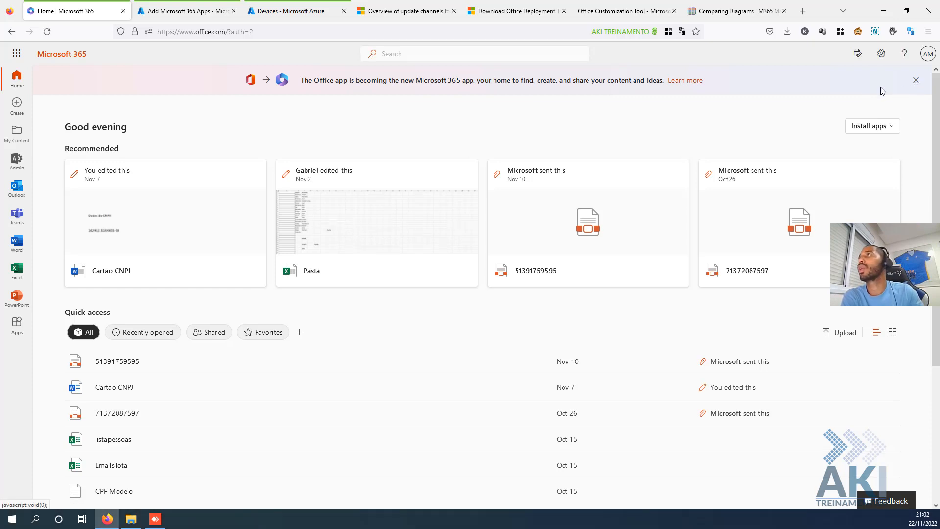
- Start downloading the Microsoft 365 apps installer from the home page, cancel the download and dismiss the getting-started guide
left_click(870, 127)
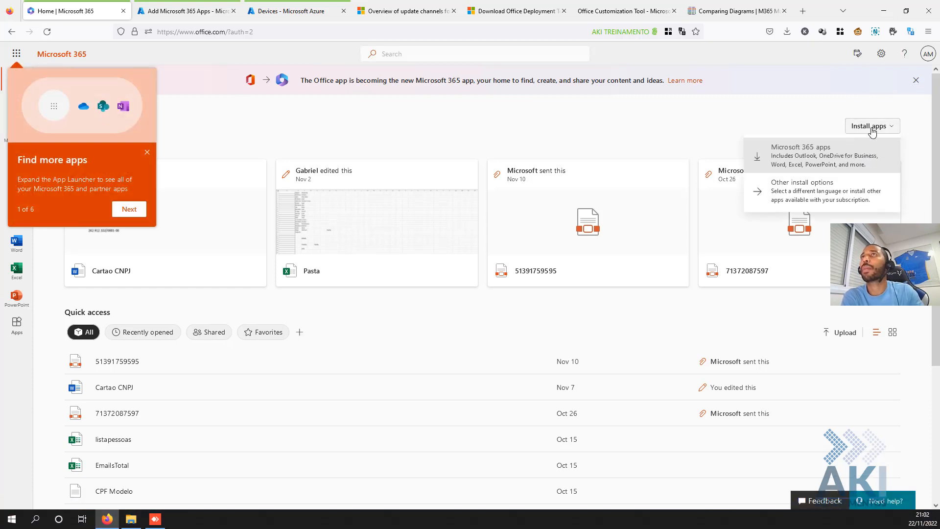
left_click(807, 167)
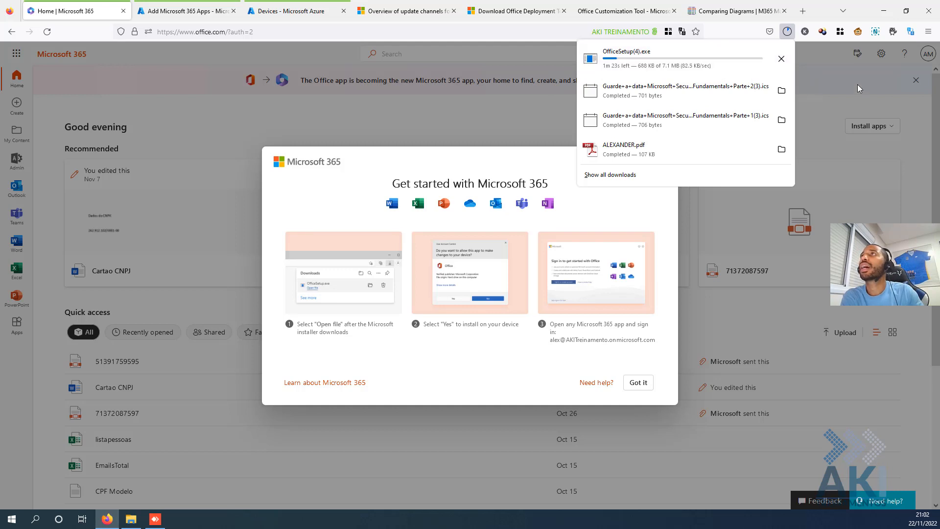
left_click(781, 59)
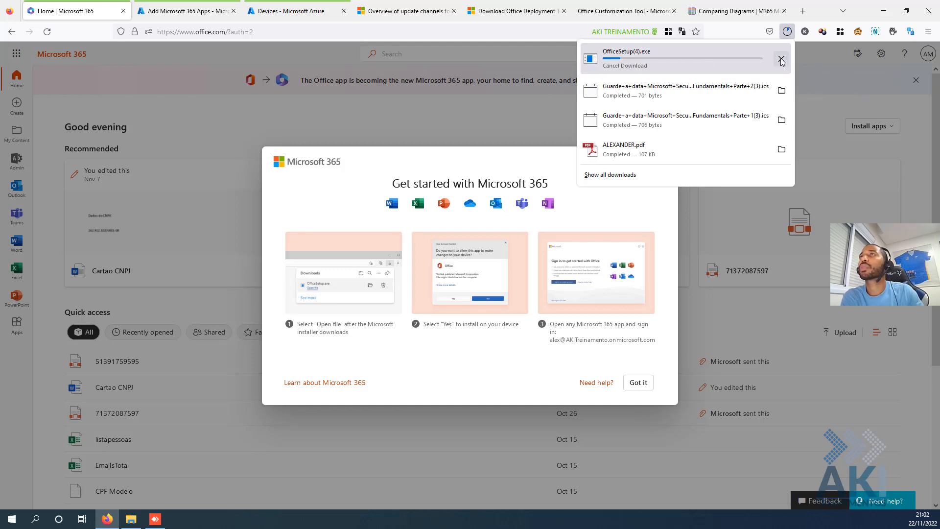
left_click(829, 119)
left_click(829, 119)
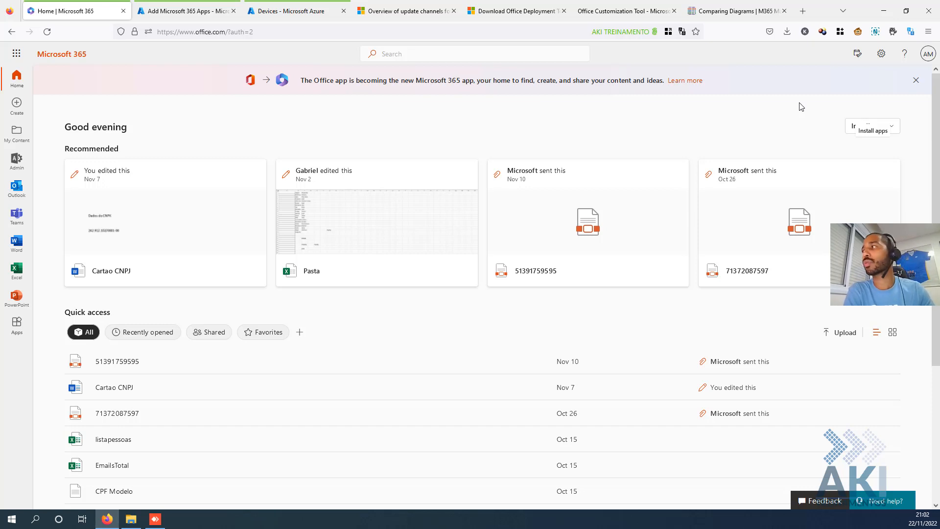
- Check the Office Deployment Tool download page and the XML data form in Endpoint Manager, and return to the Office Customization Tool
left_click(629, 8)
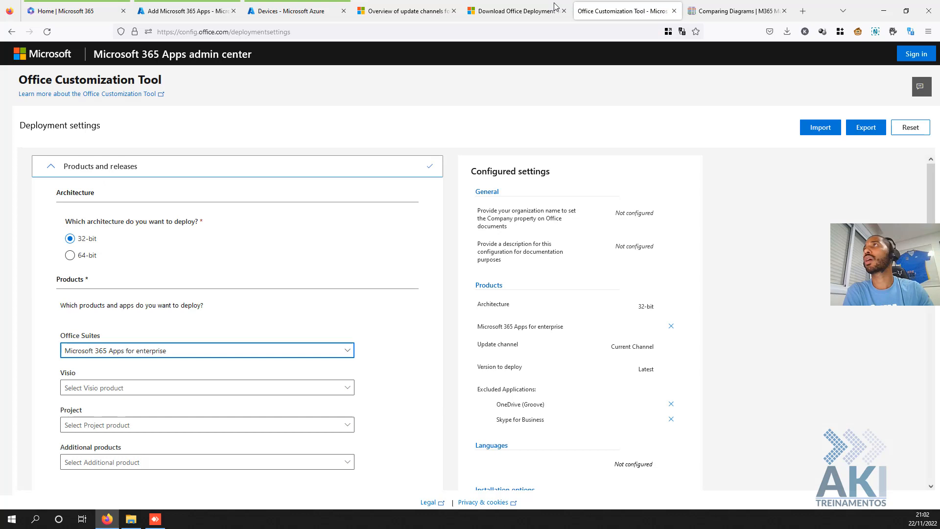
left_click(514, 7)
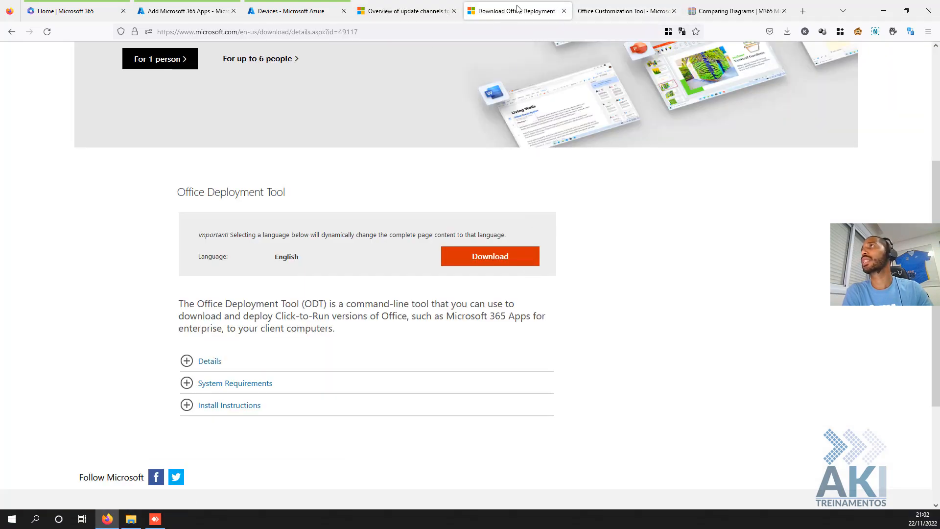
left_click(411, 11)
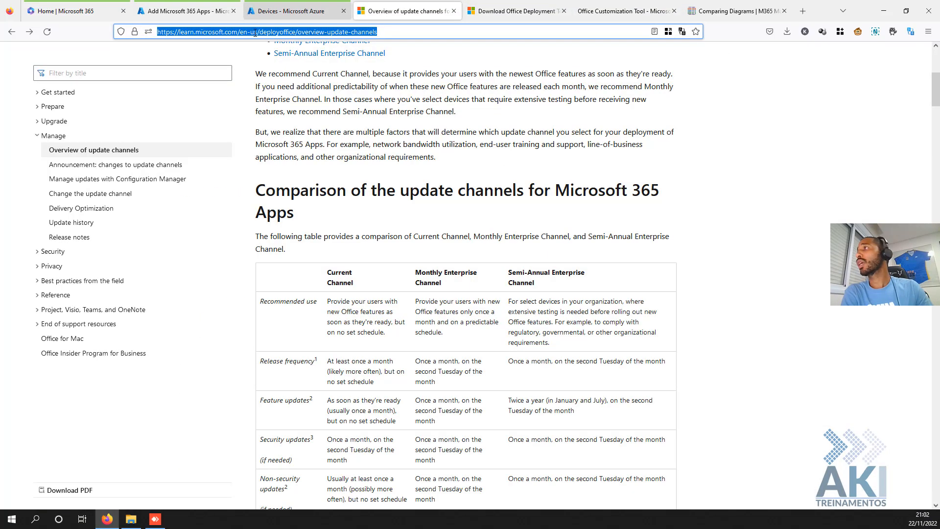
left_click(510, 12)
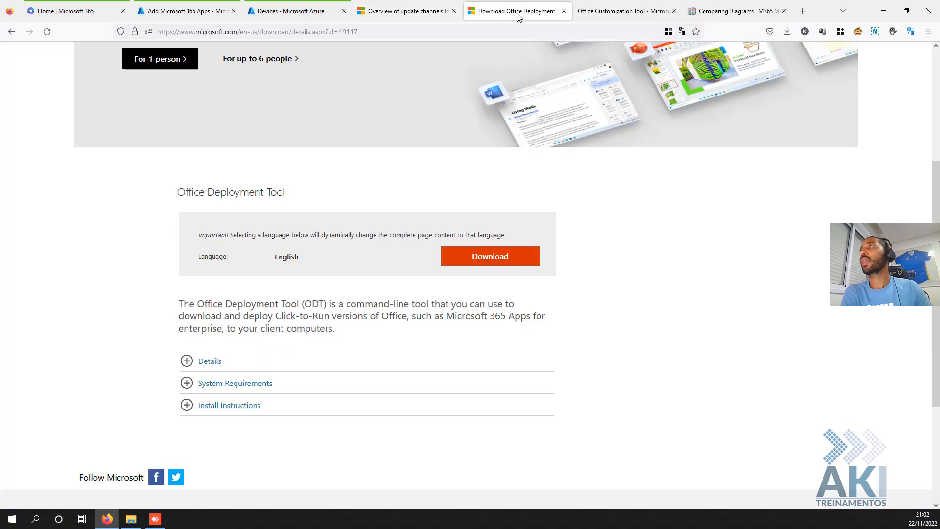
left_click(190, 13)
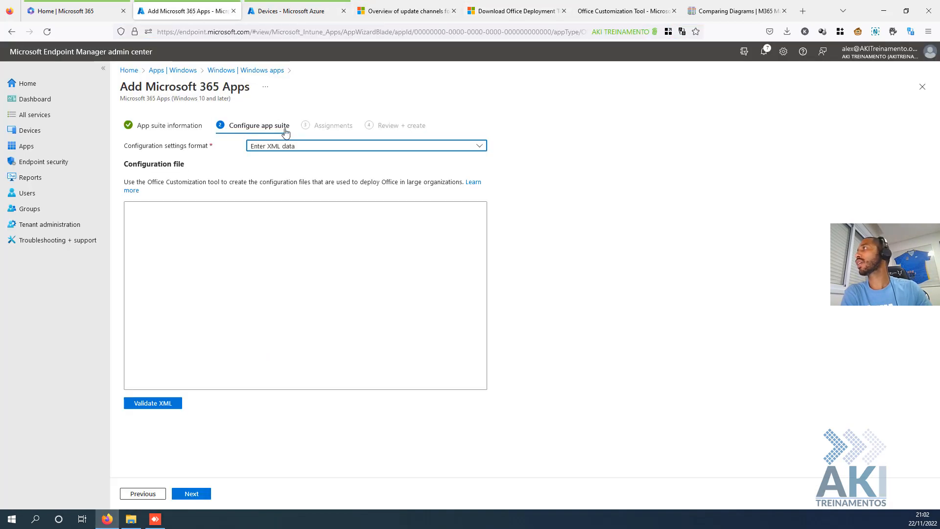
left_click(609, 14)
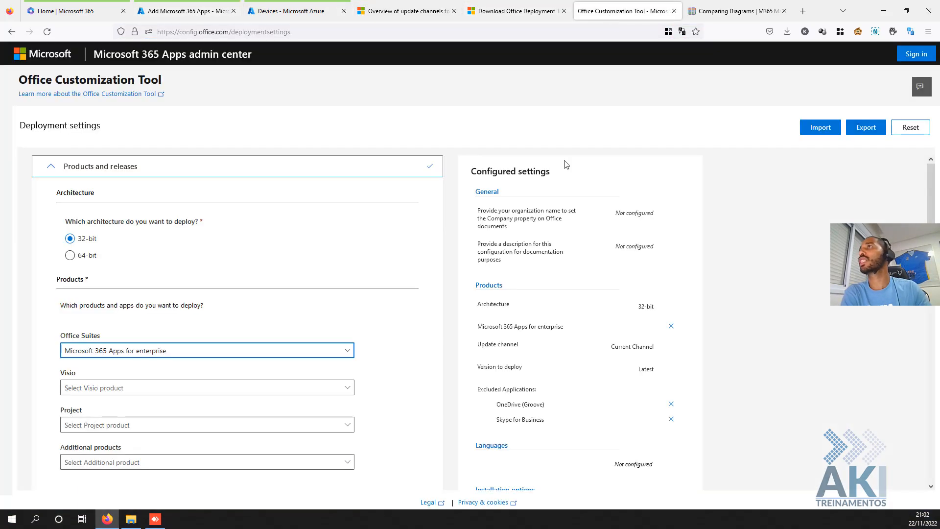
- Try to export the Microsoft 365 Apps for enterprise configuration
scroll(504, 290, "down", 10)
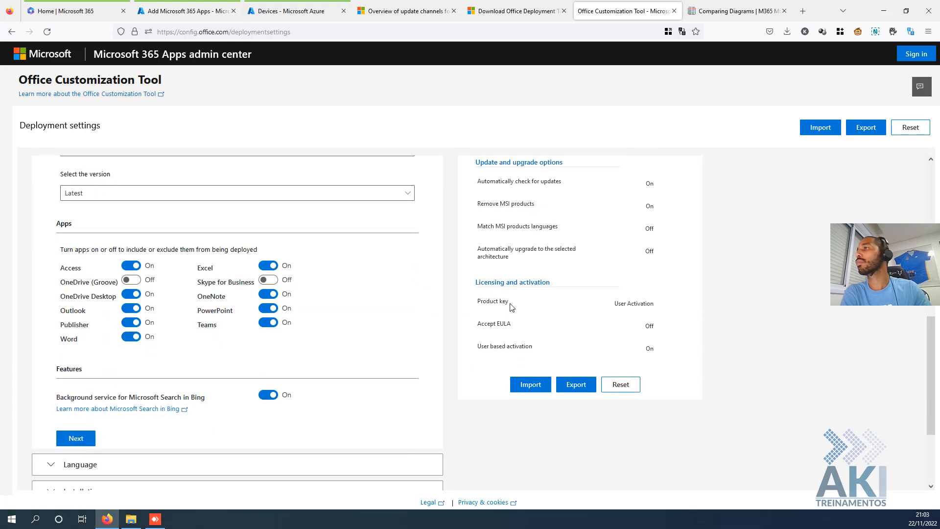
left_click(575, 337)
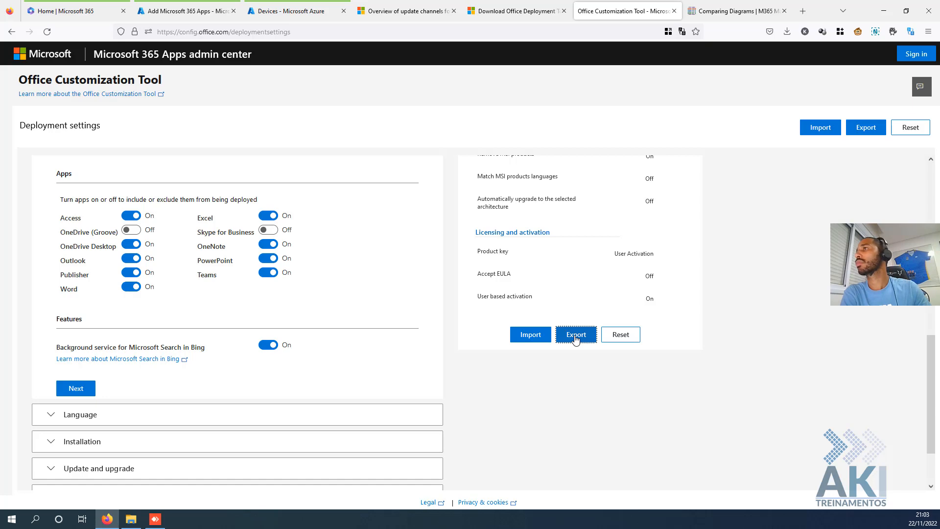
scroll(350, 214, "down", 2)
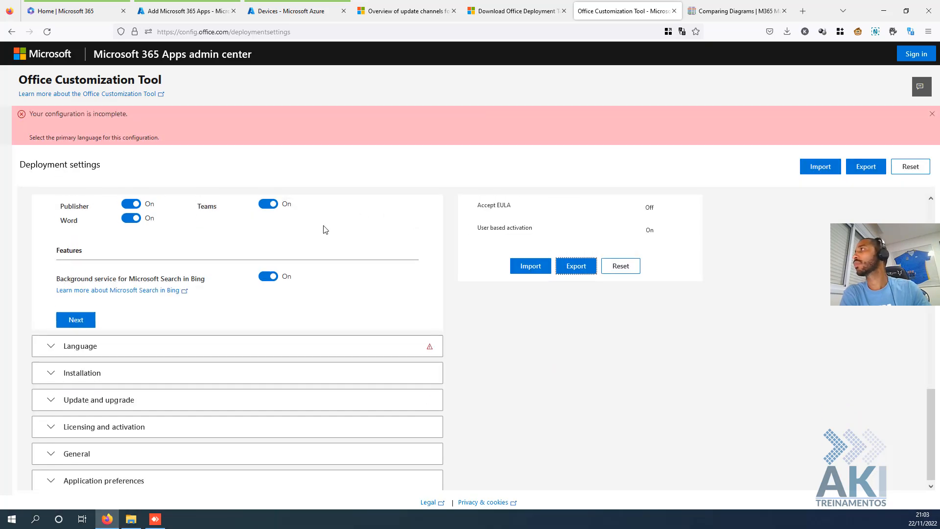
- Set the configuration's primary language to Japanese (Japan)
scroll(294, 259, "up", 8)
scroll(227, 306, "down", 1)
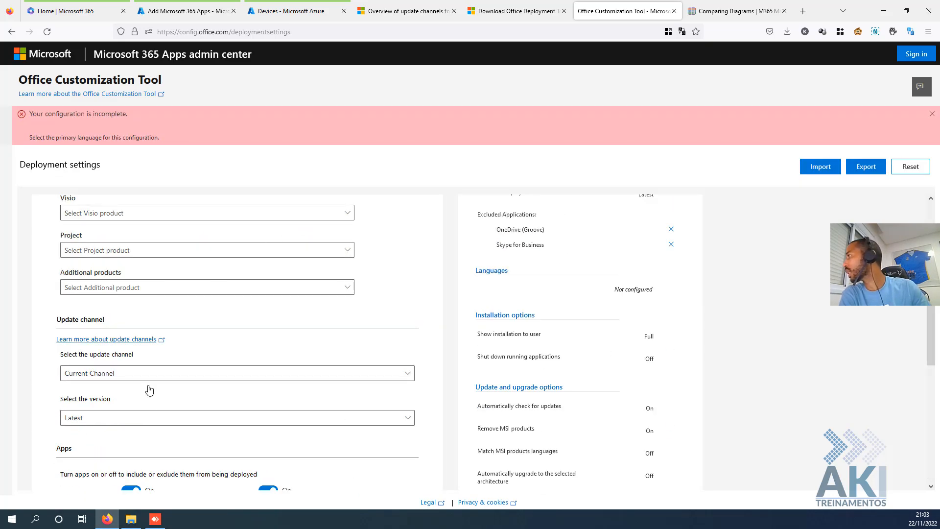
scroll(135, 311, "up", 4)
scroll(136, 311, "down", 10)
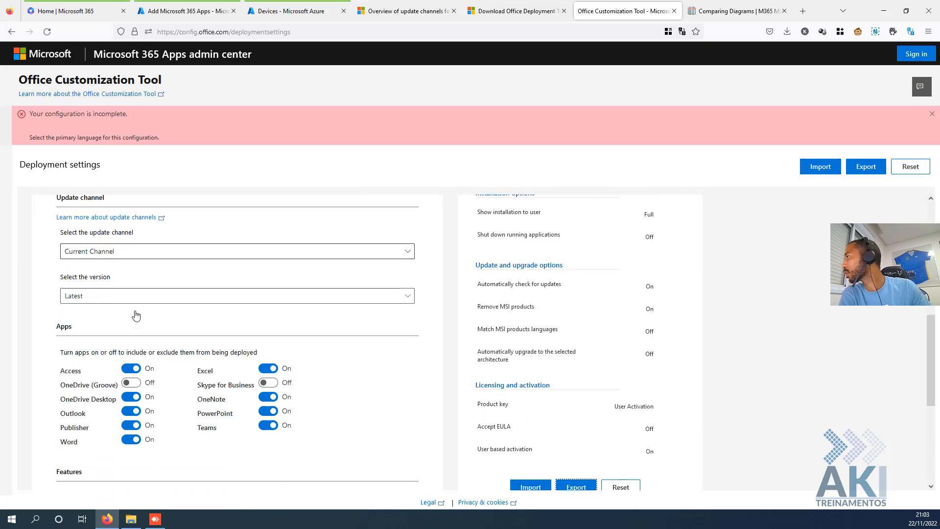
left_click(93, 405)
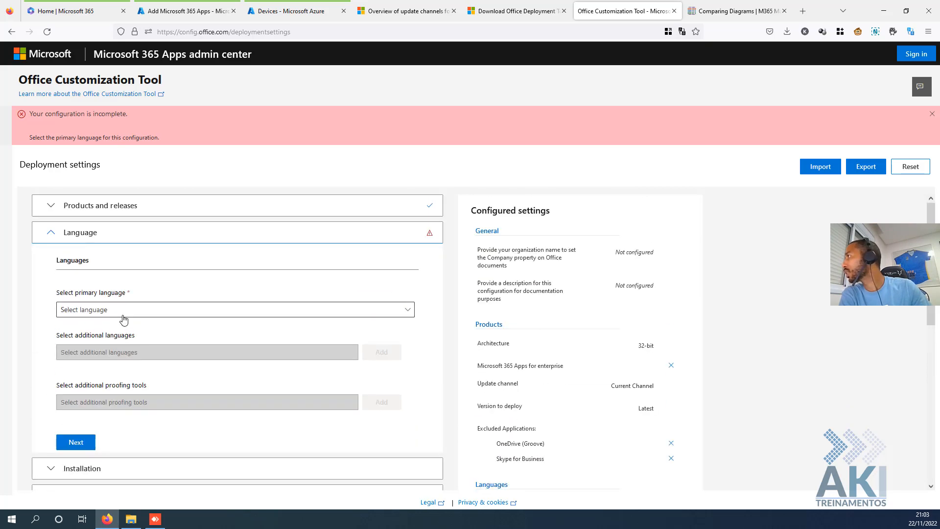
left_click(123, 313)
scroll(483, 318, "down", 3)
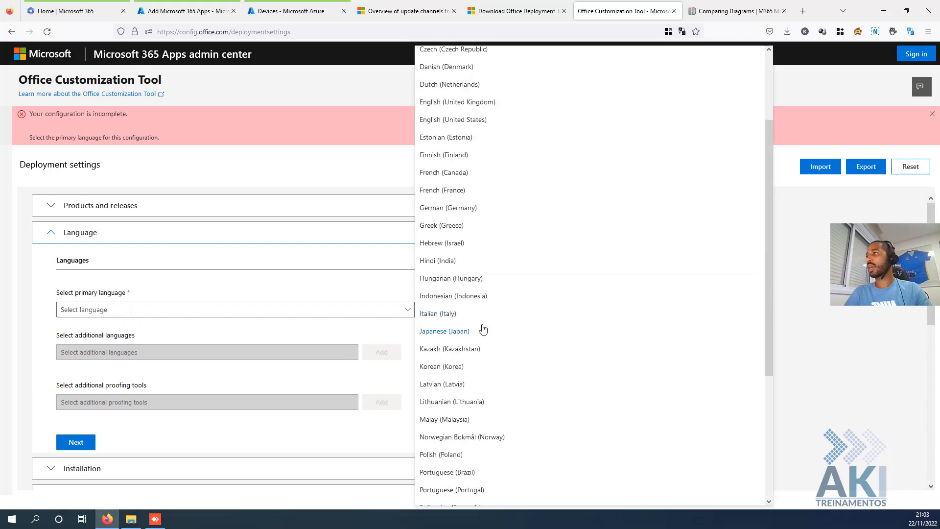
left_click(483, 329)
- Export the configuration to XML under the file name Configuration, using Office Open XML default formats and accepting the license terms
scroll(563, 421, "down", 10)
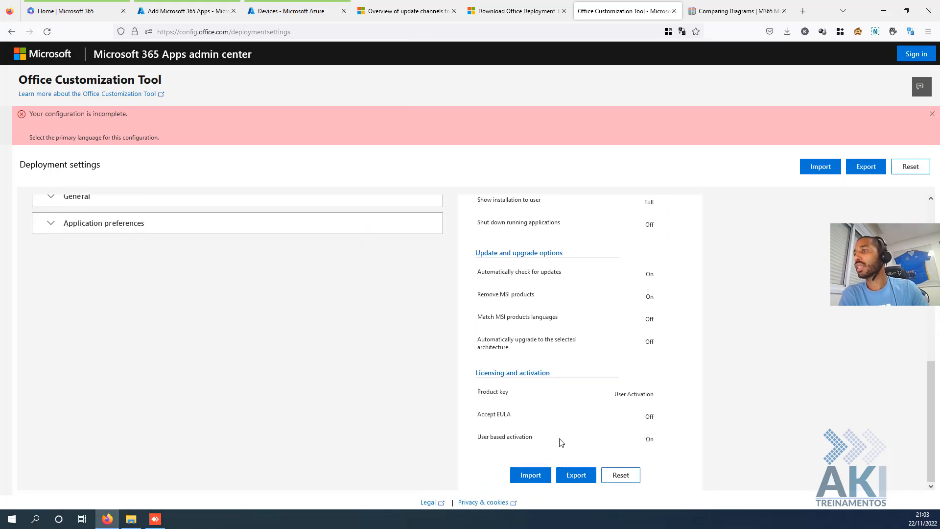
left_click(569, 474)
left_click(314, 201)
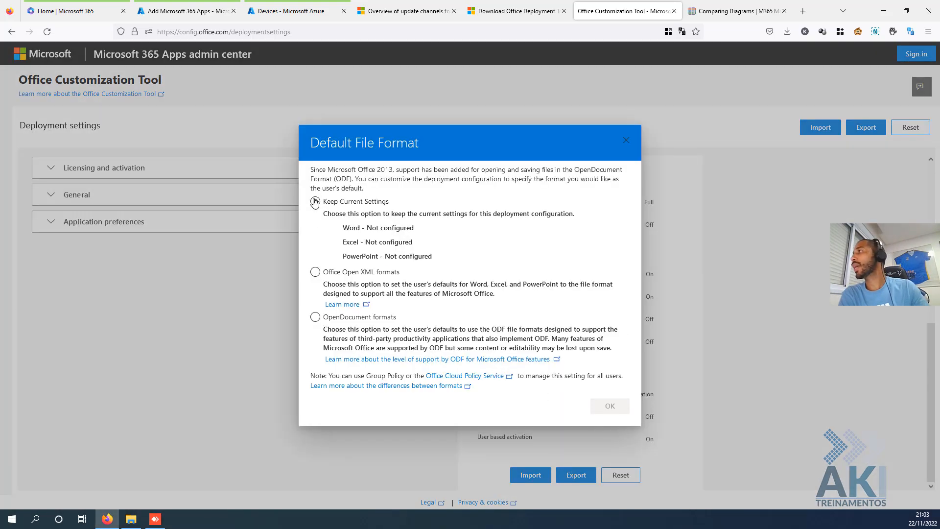
left_click(314, 272)
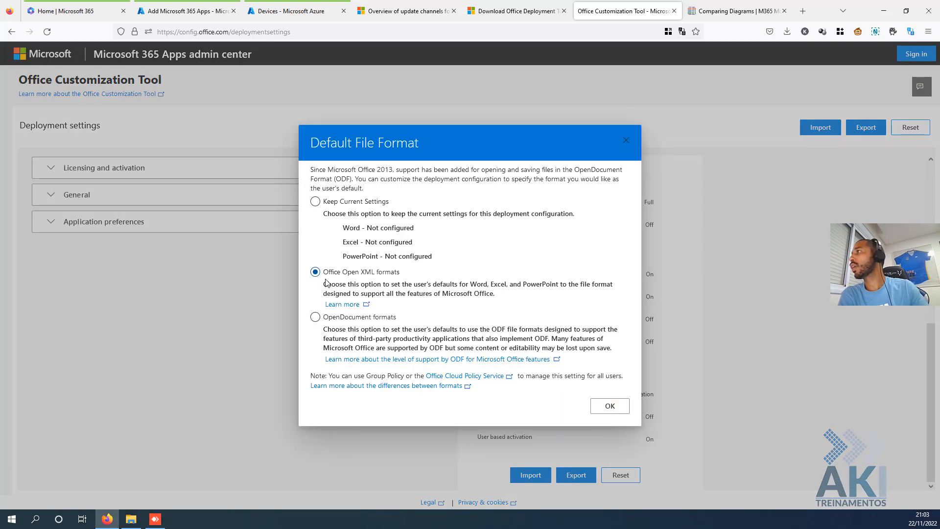
left_click(609, 407)
left_click(500, 309)
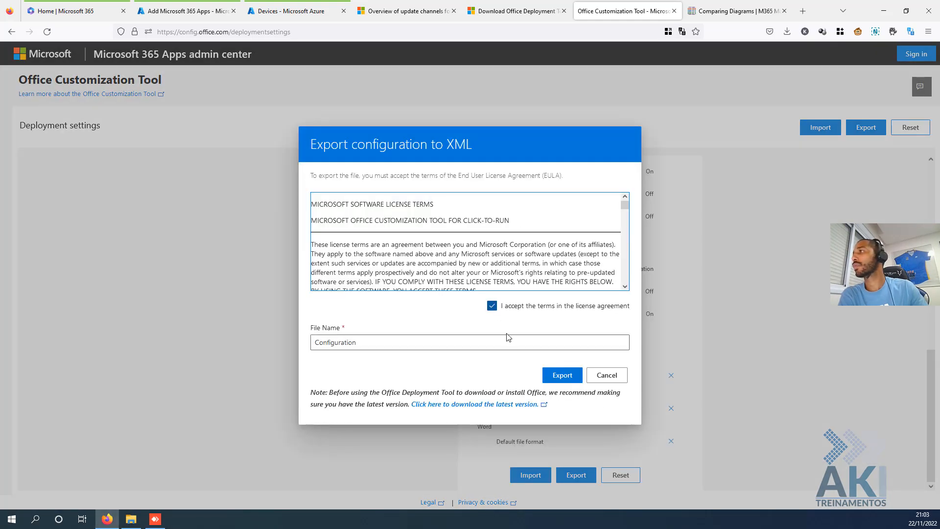
left_click(550, 377)
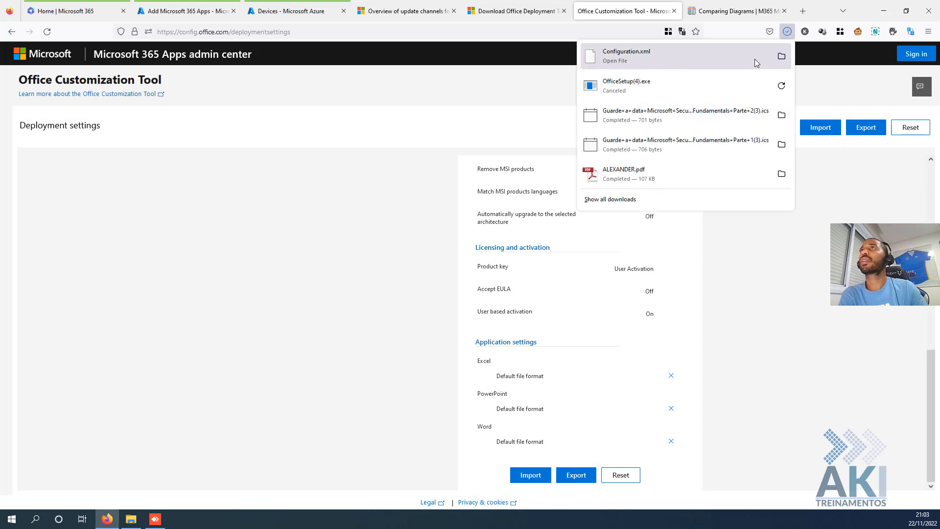
- Open the downloaded Configuration.xml in the browser, and look back over the Office Customization Tool and update channels pages
left_click(692, 67)
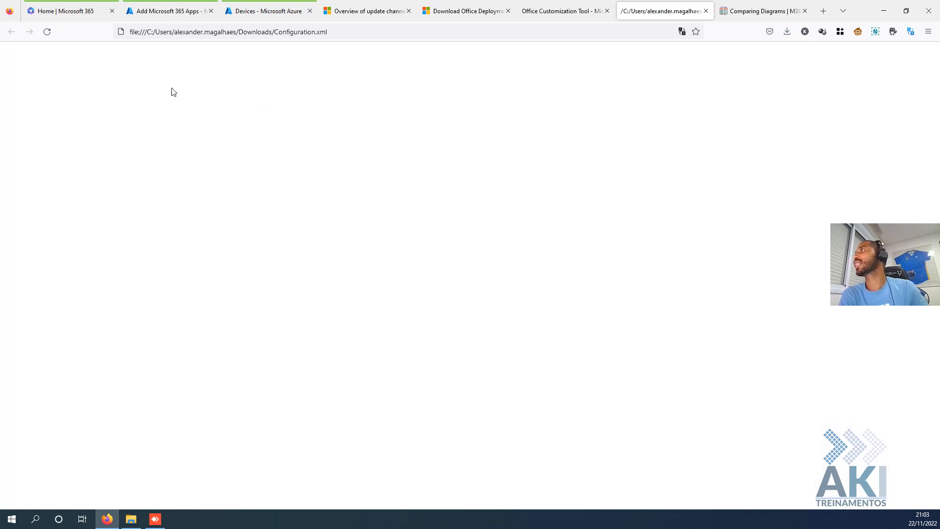
left_click(547, 14)
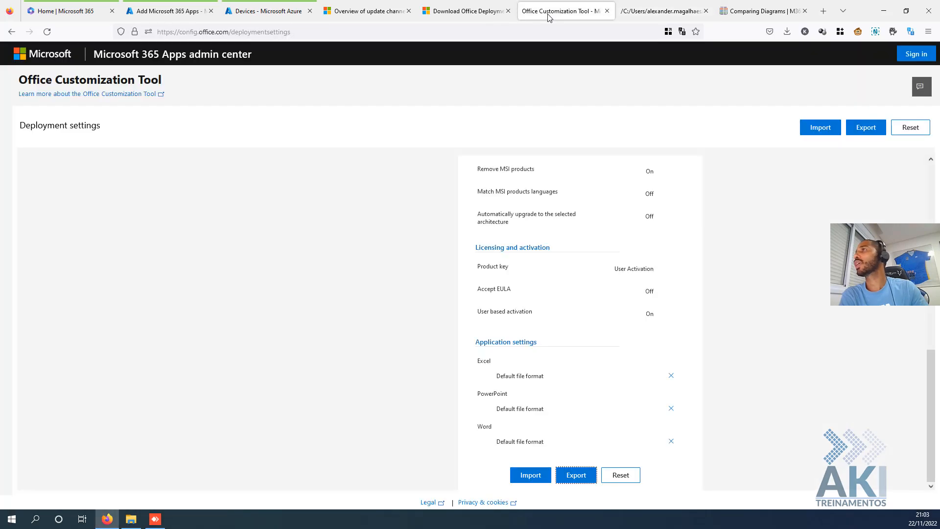
left_click(478, 10)
left_click(375, 12)
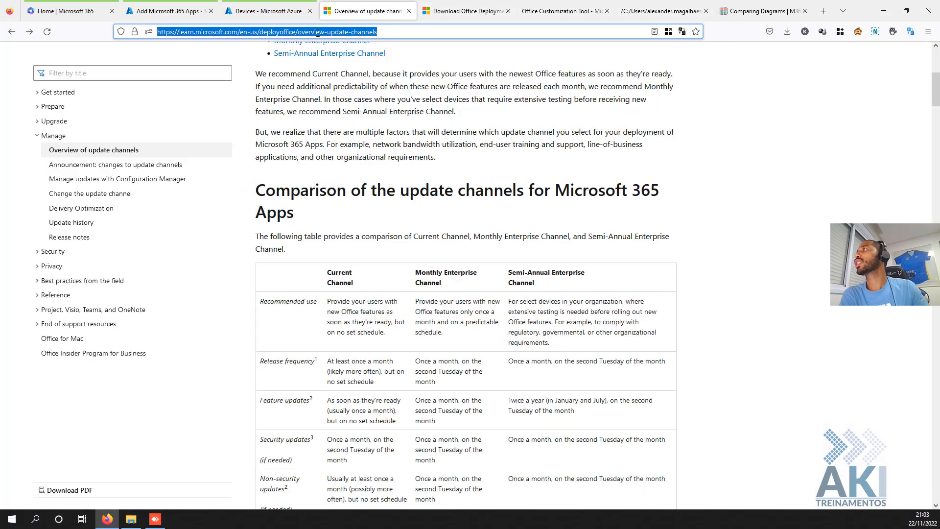
- Switch the configuration settings format of the Microsoft 365 Apps deployment in Endpoint Manager to Configuration designer
left_click(166, 10)
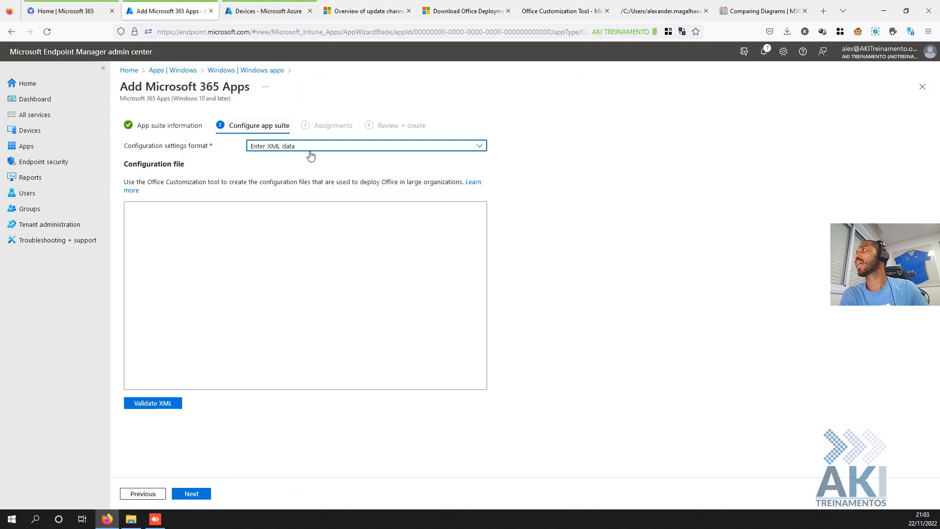
left_click(404, 146)
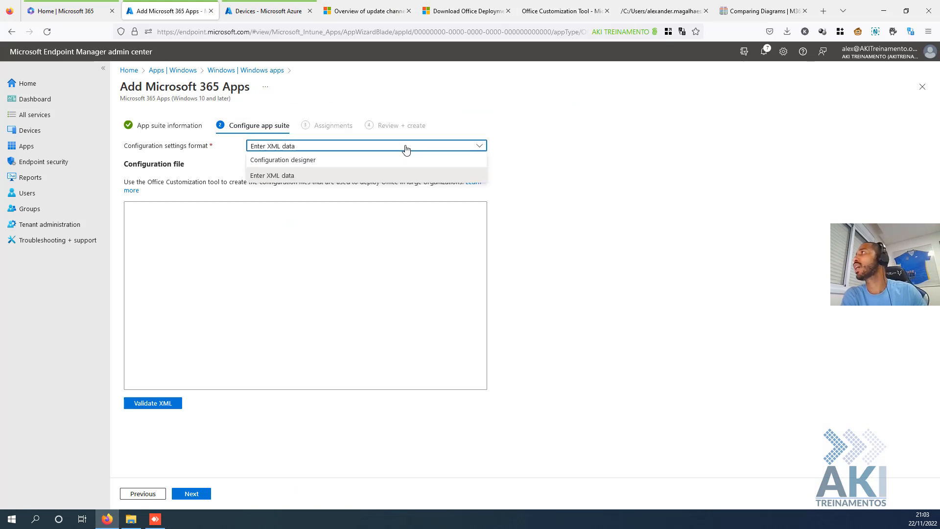
left_click(338, 160)
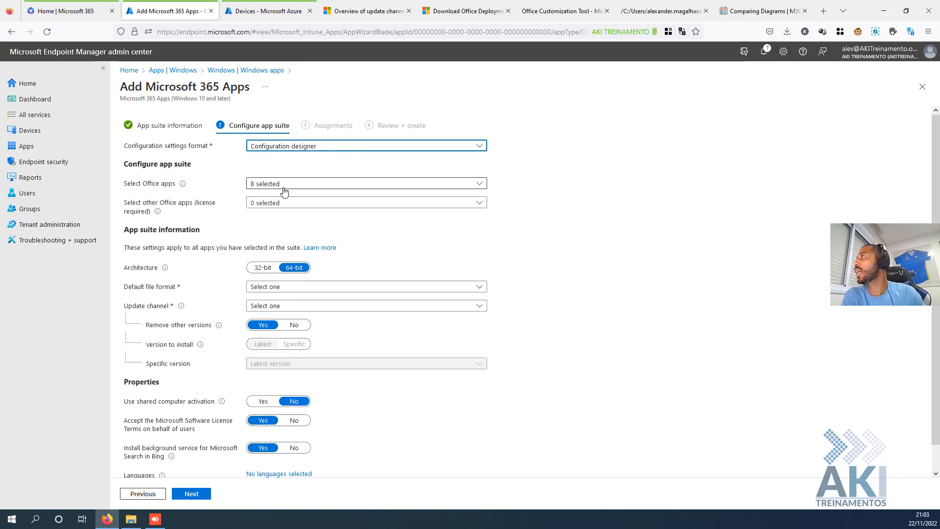
- In the Office Customization Tool, check the product options and exclude Word and Publisher from the apps to deploy
left_click(558, 18)
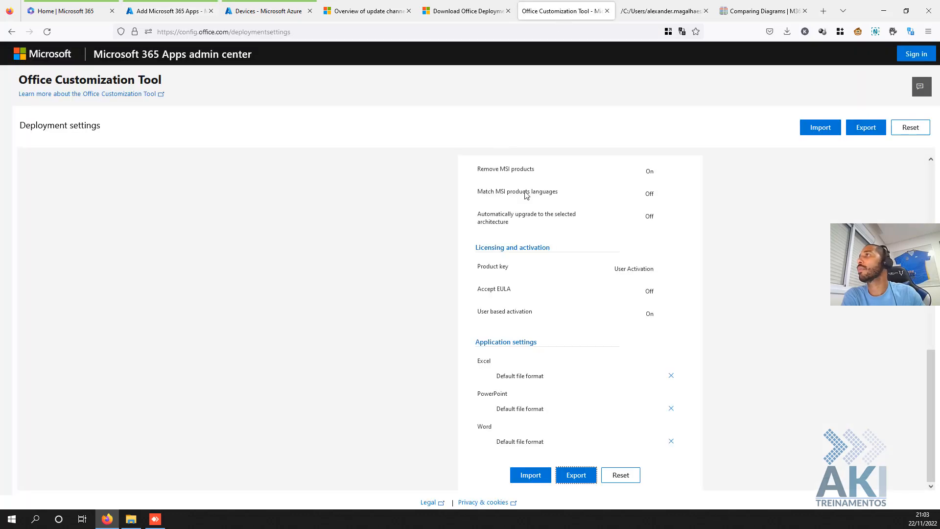
scroll(483, 237, "up", 5)
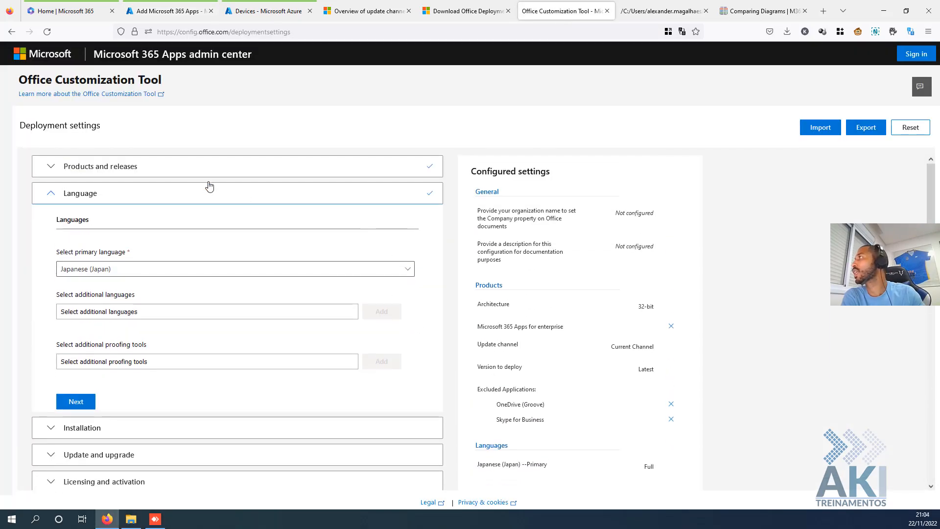
left_click(201, 168)
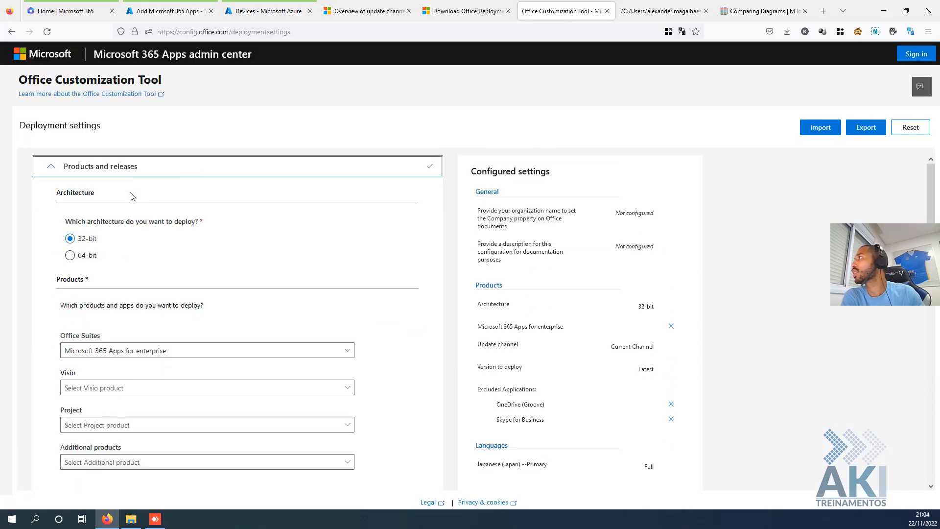
left_click(136, 351)
left_click(136, 355)
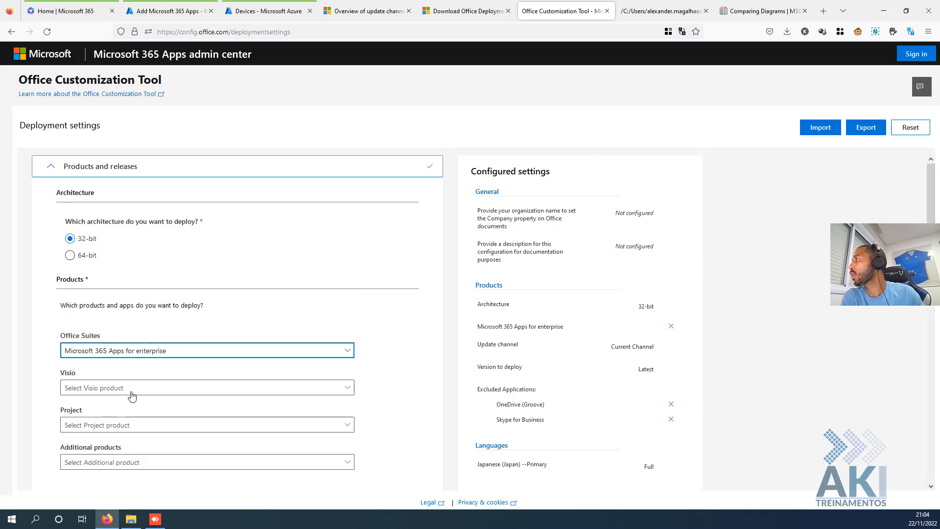
left_click(159, 460)
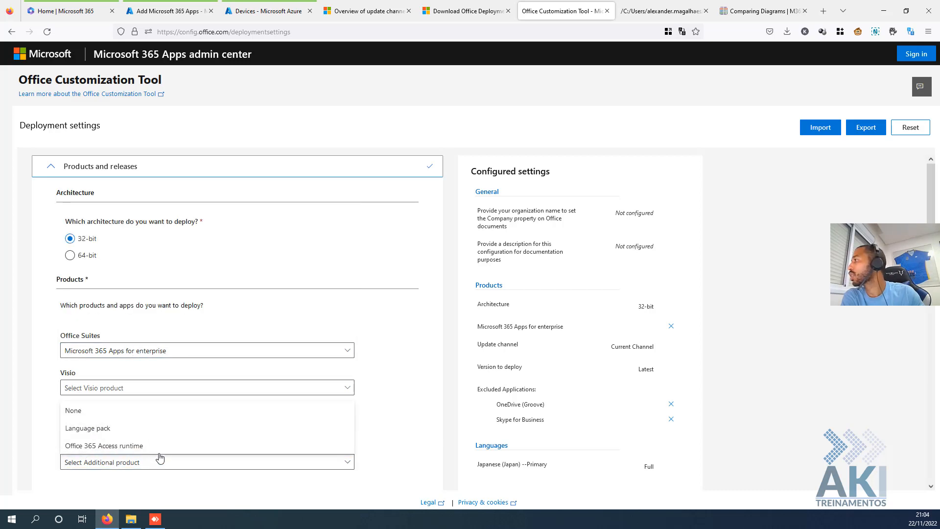
scroll(377, 431, "down", 2)
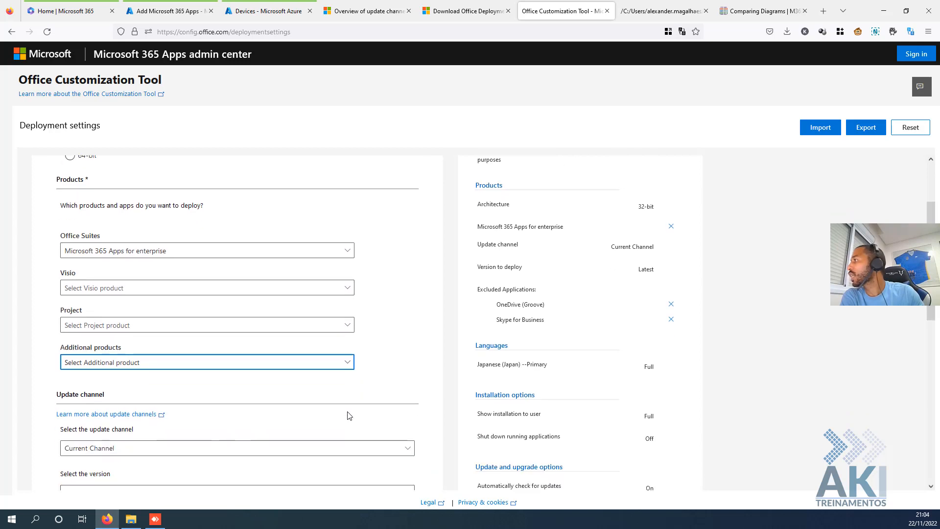
scroll(342, 416, "down", 6)
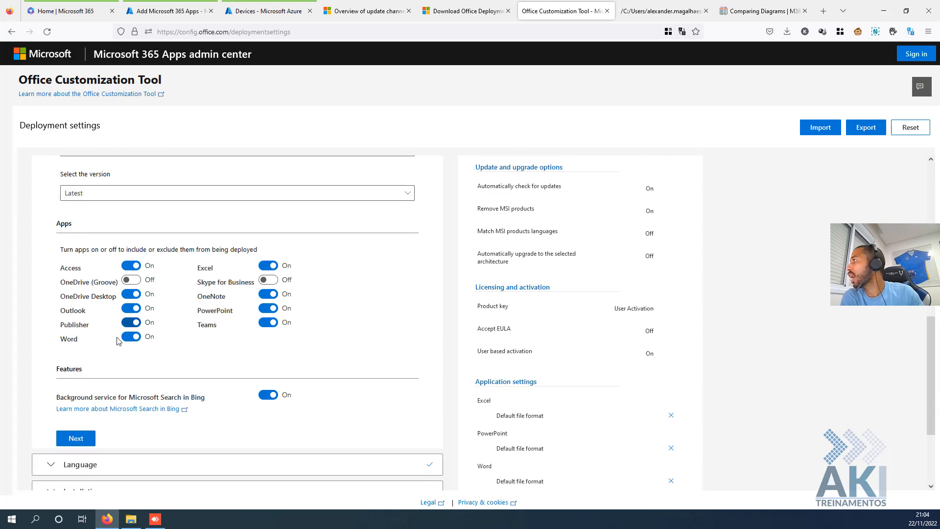
left_click(129, 338)
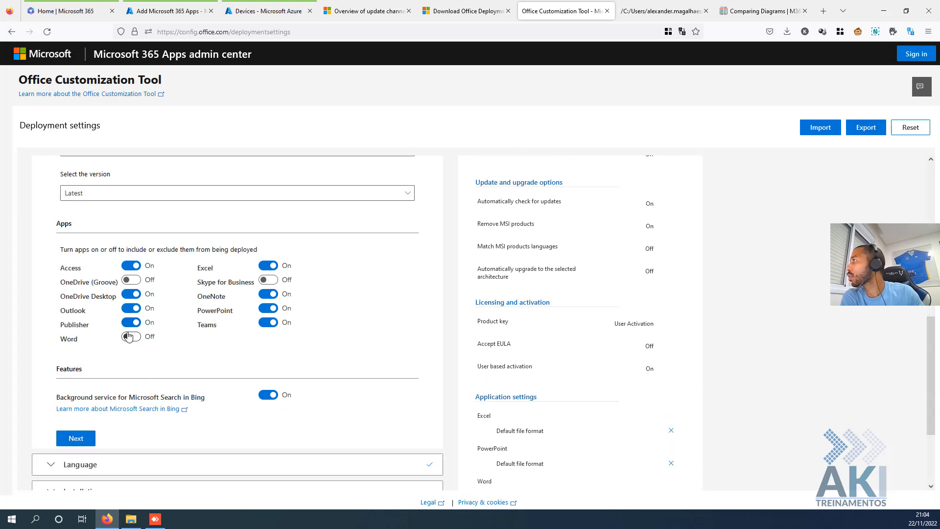
left_click(130, 323)
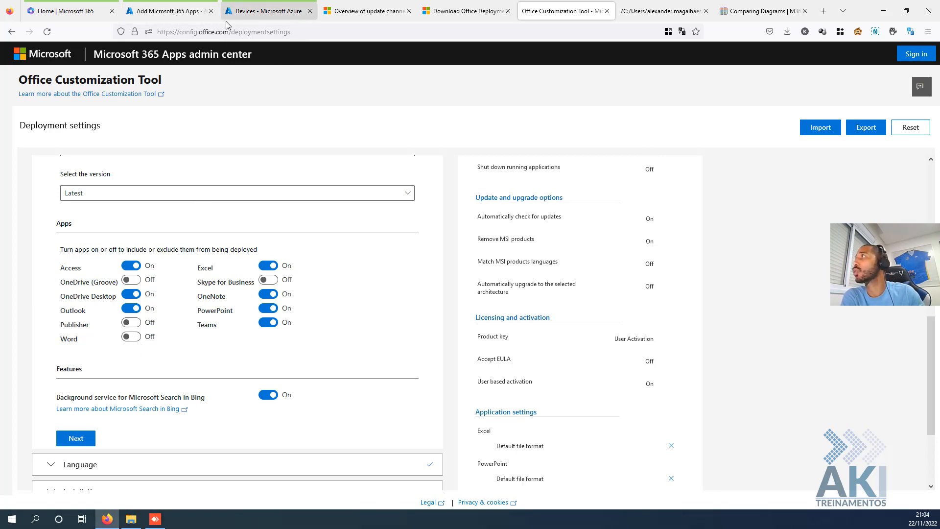
- Back in Endpoint Manager, keep Configuration designer as the settings format and review the list of Office apps to install
left_click(153, 11)
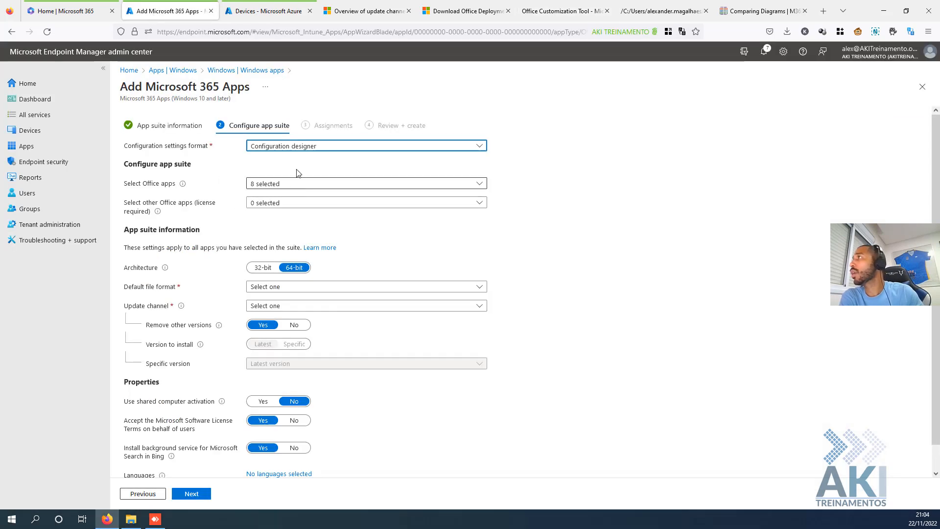
left_click(305, 148)
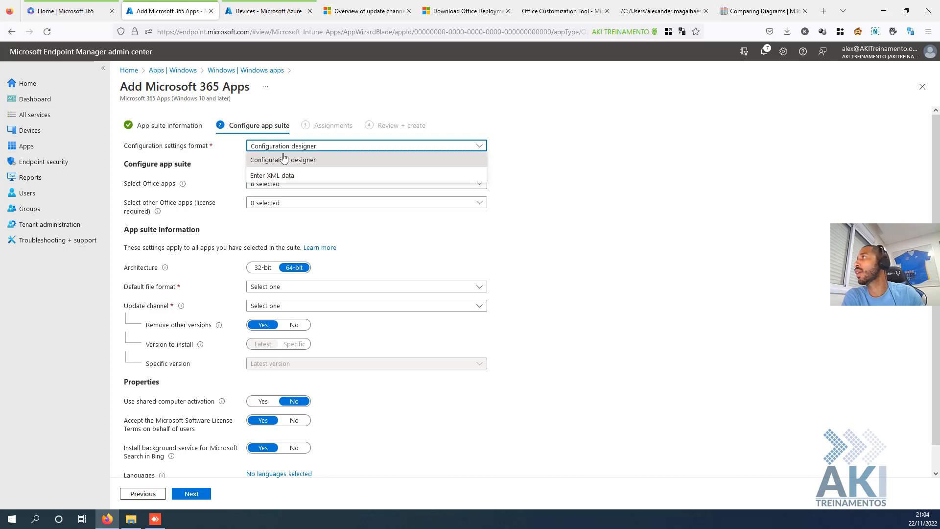
left_click(284, 159)
left_click(262, 183)
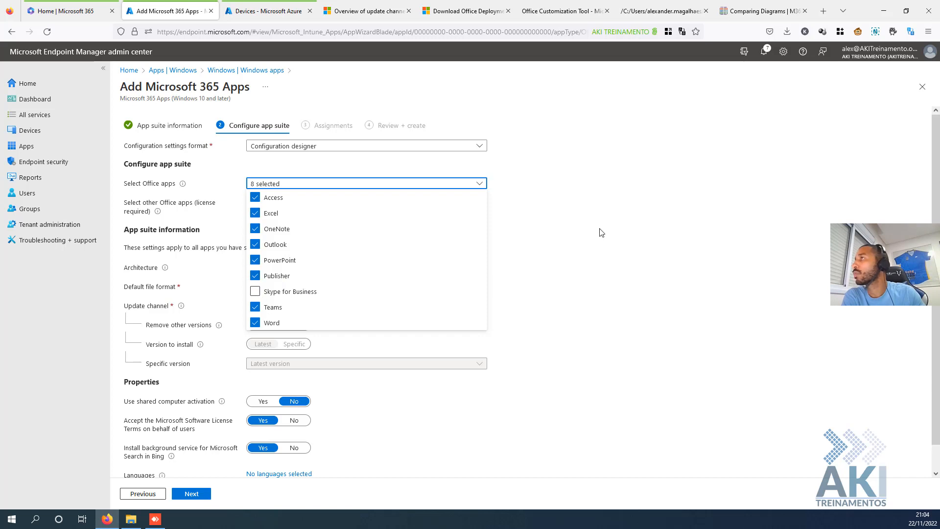
left_click(405, 204)
- Try selecting Visio Online Plan 2 and Project Online Desktop Client as other licensed Office apps, and clear both selections
left_click(268, 202)
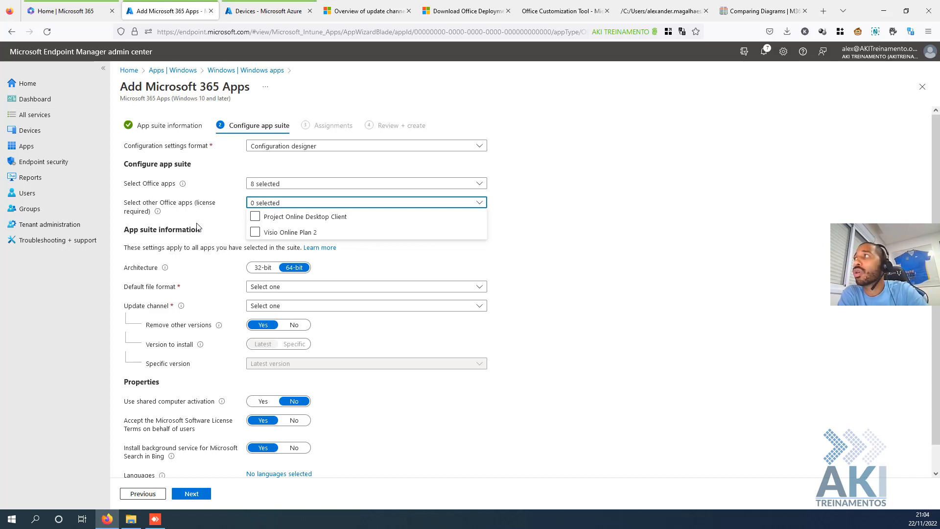
left_click(255, 233)
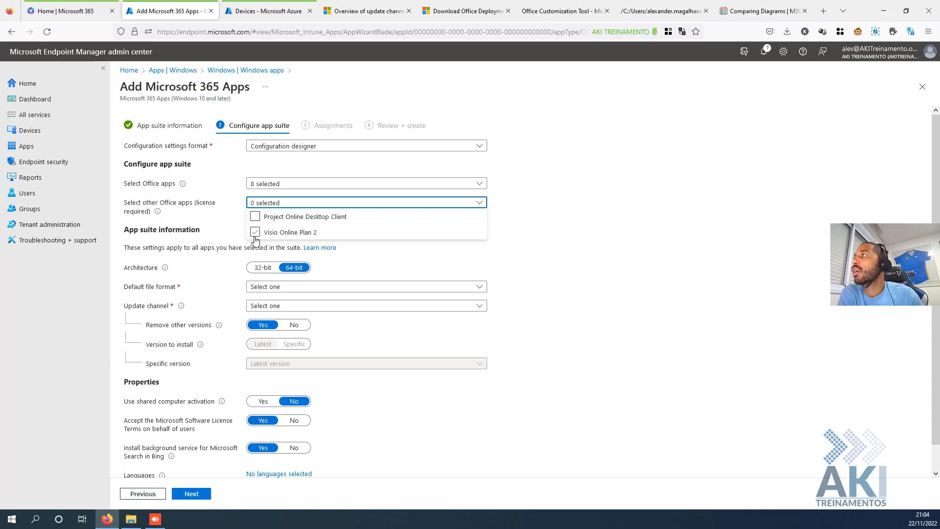
left_click(255, 216)
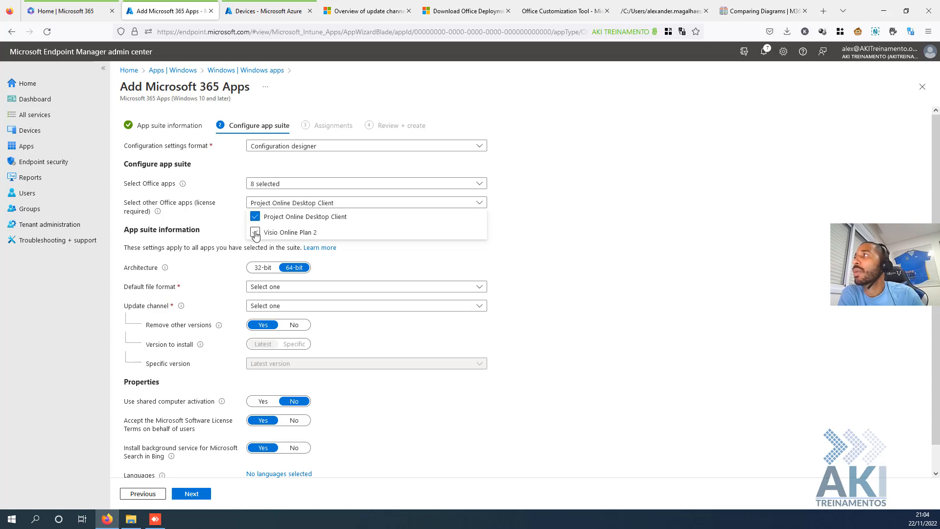
left_click(255, 233)
left_click(255, 233)
left_click(254, 216)
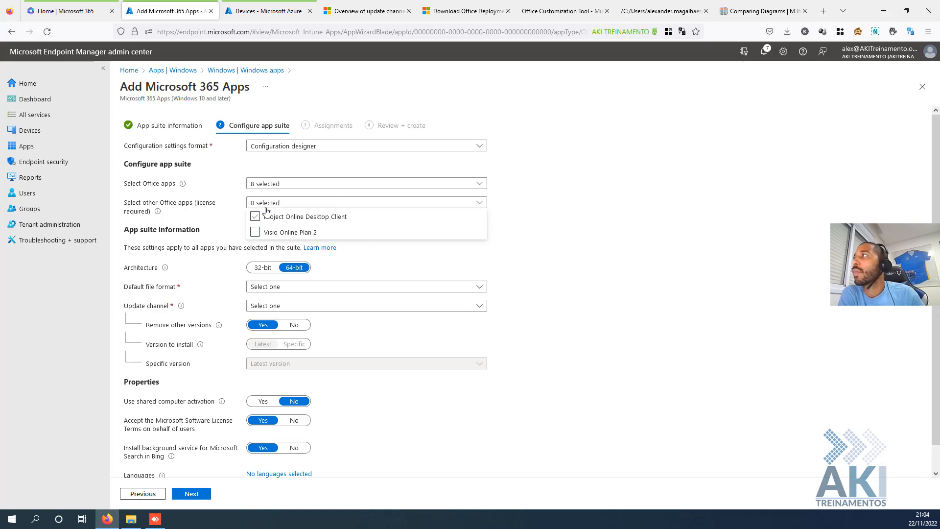
left_click(284, 202)
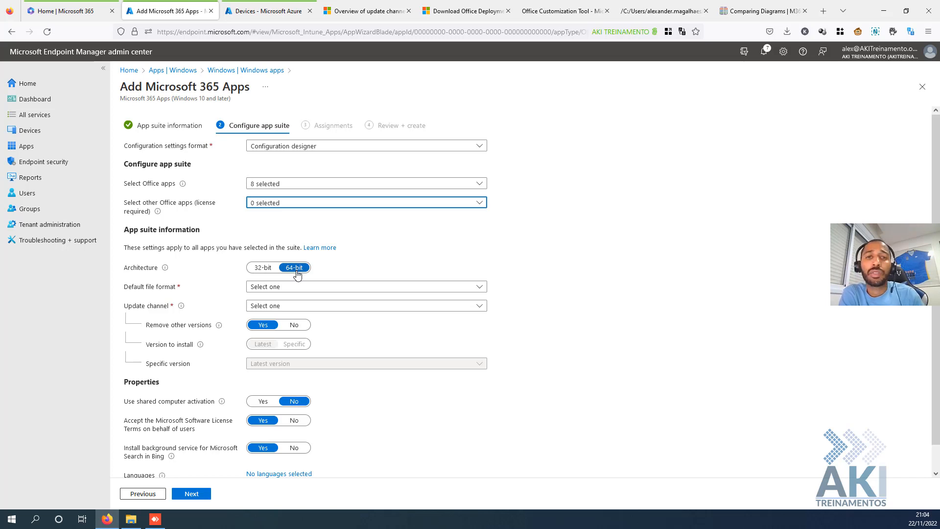
- Compare the architecture options, settle on 64-bit, and set the default file format to Office Open XML Format
left_click(263, 269)
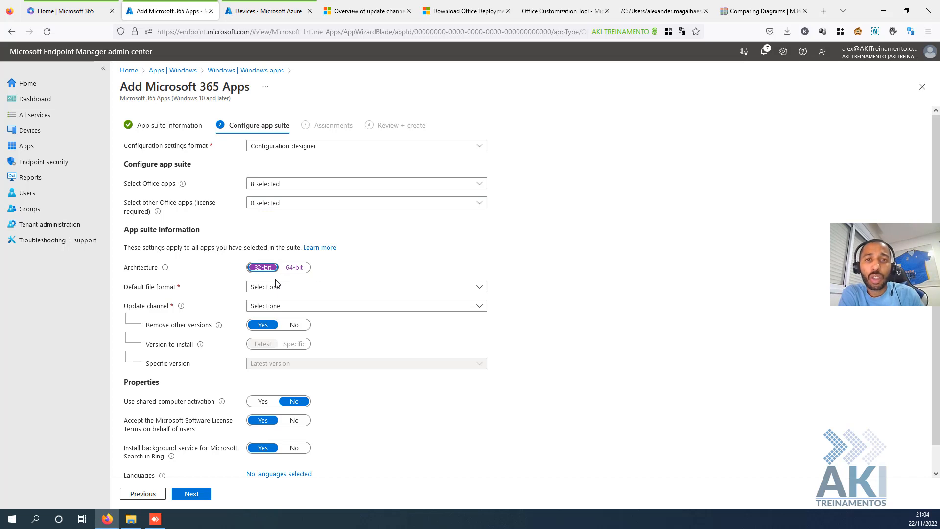
left_click(299, 271)
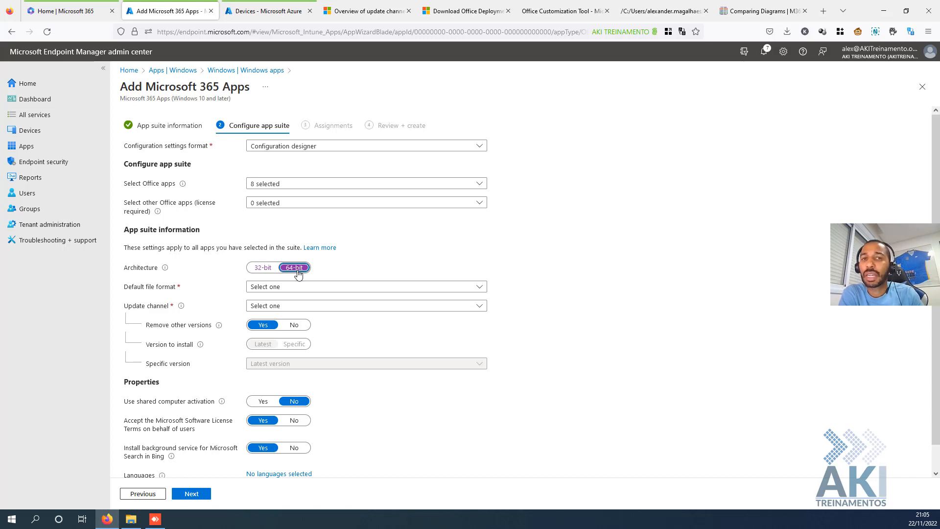
left_click(263, 268)
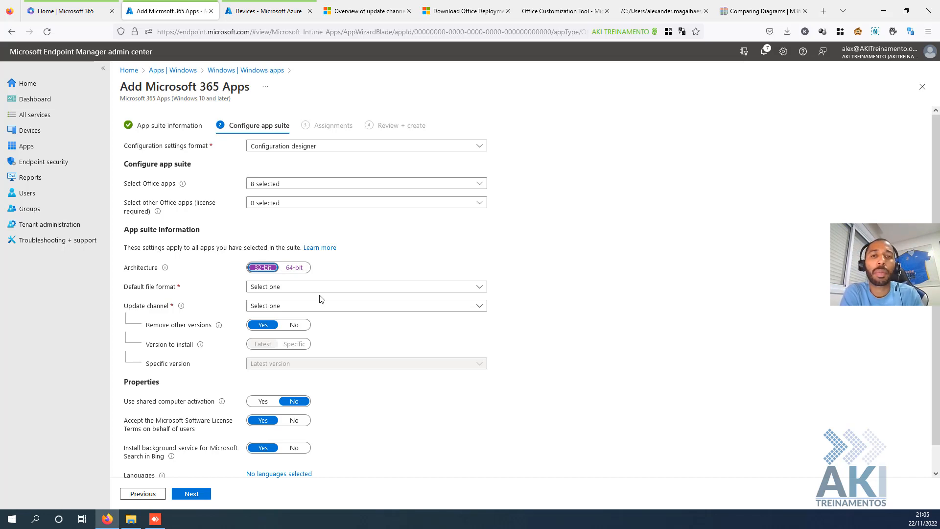
left_click(296, 268)
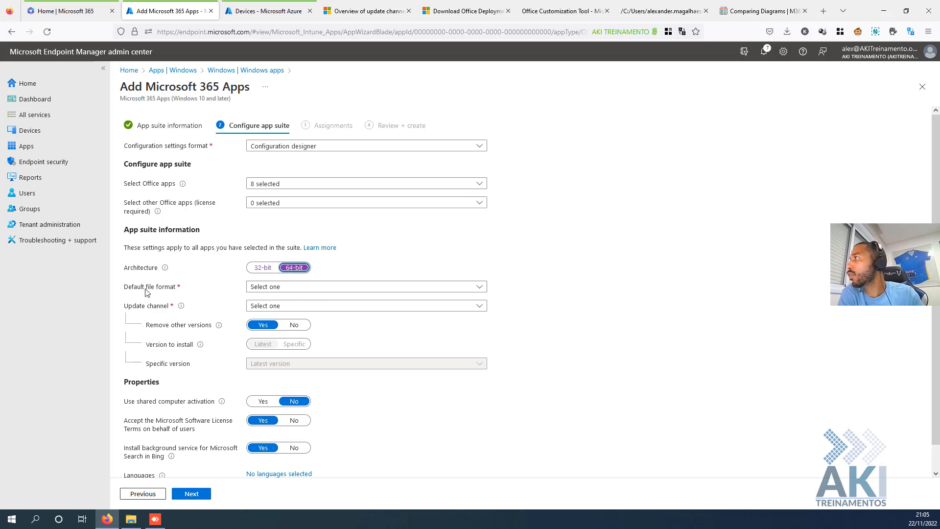
left_click(266, 288)
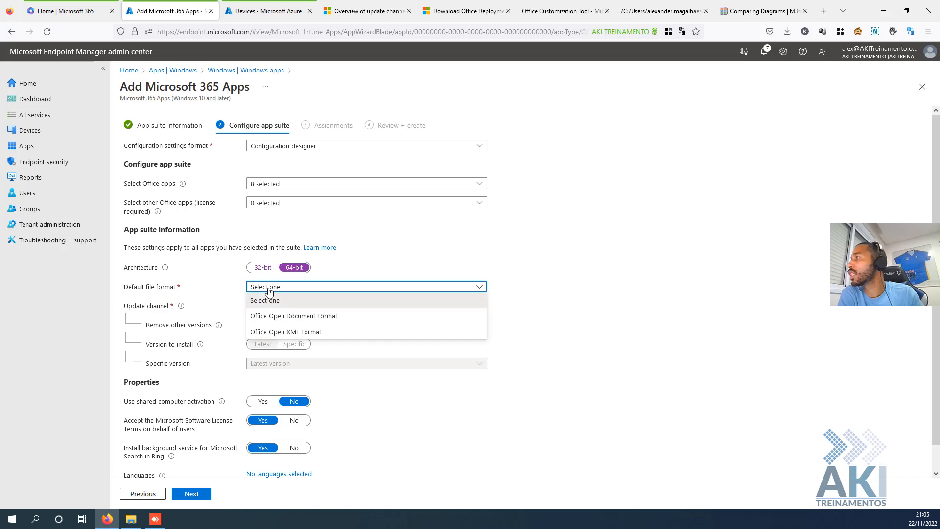
left_click(289, 333)
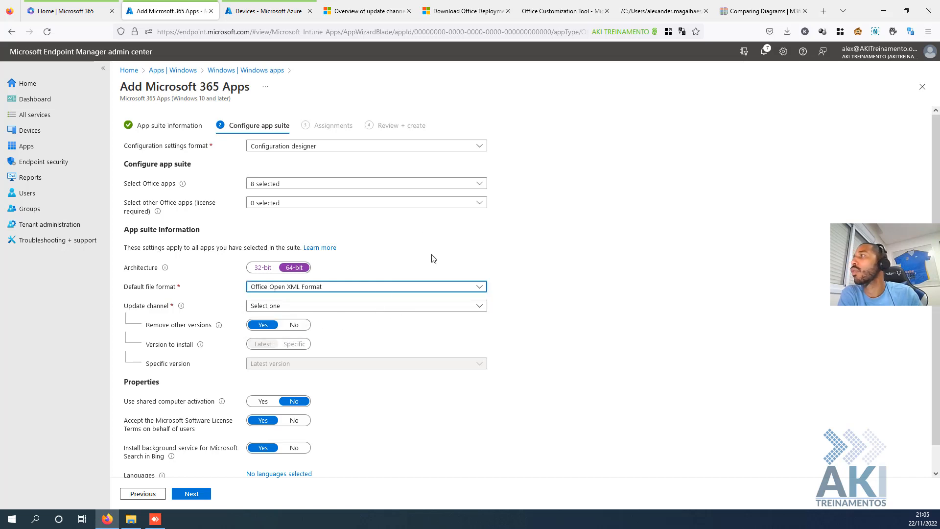
- Examine the update channel choices and read Microsoft's recommendation and comparison table for Current, Monthly Enterprise and Semi-Annual Enterprise channels
left_click(273, 308)
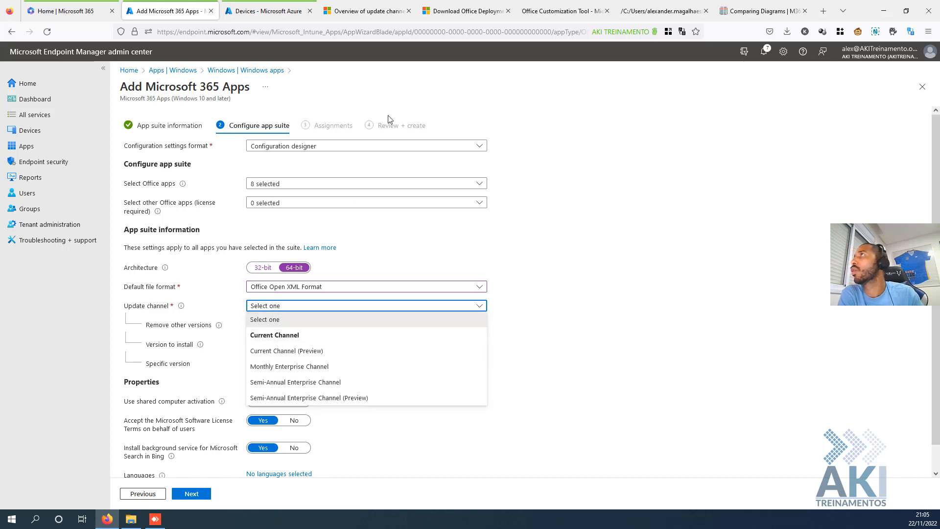
left_click(344, 17)
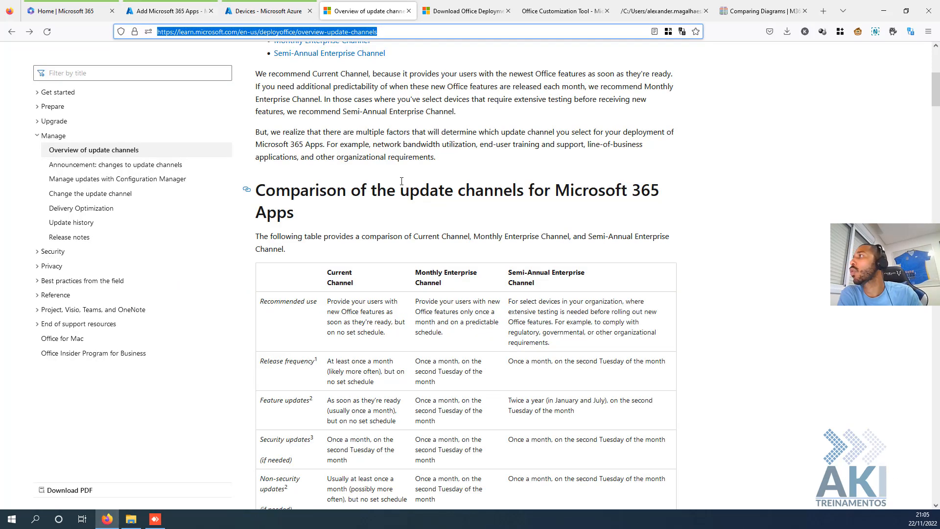
scroll(401, 179, "up", 7)
scroll(402, 177, "down", 7)
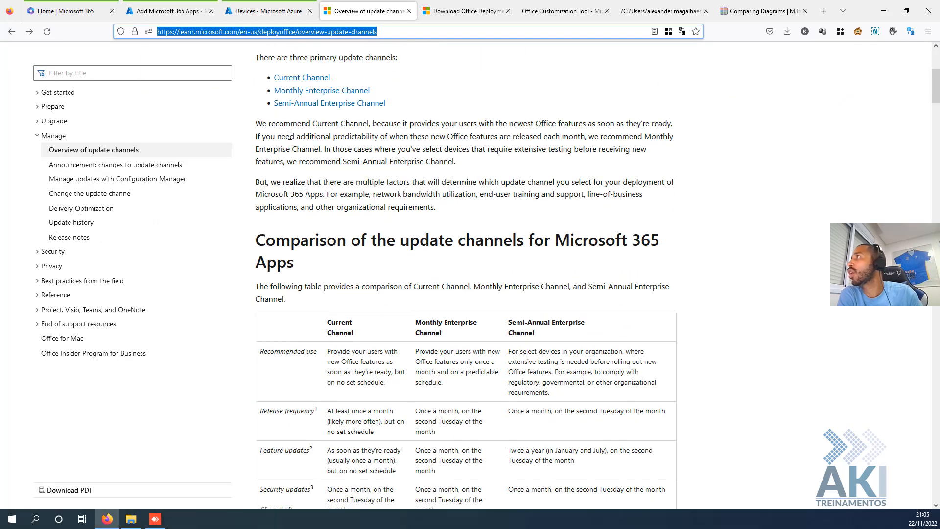
left_click_drag(255, 123, 537, 134)
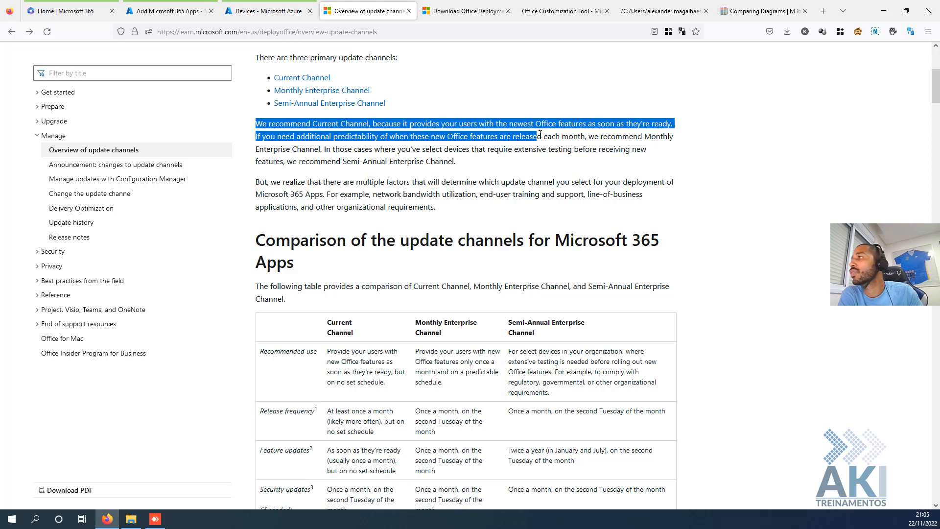
scroll(471, 146, "down", 4)
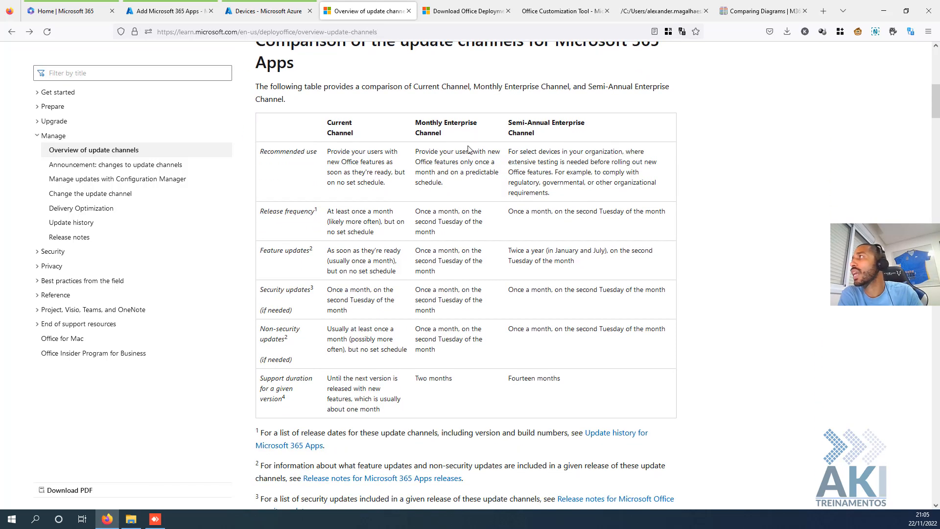
scroll(467, 149, "up", 3)
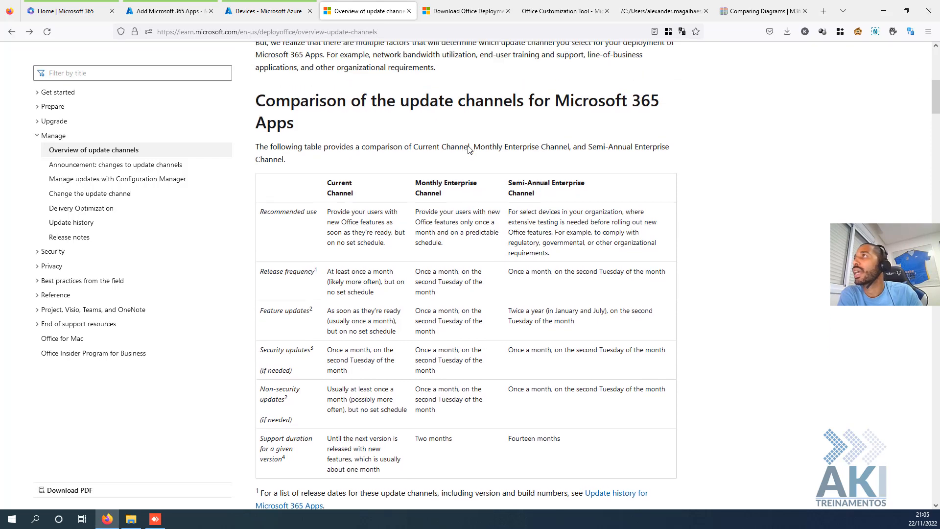
left_click_drag(323, 271, 354, 288)
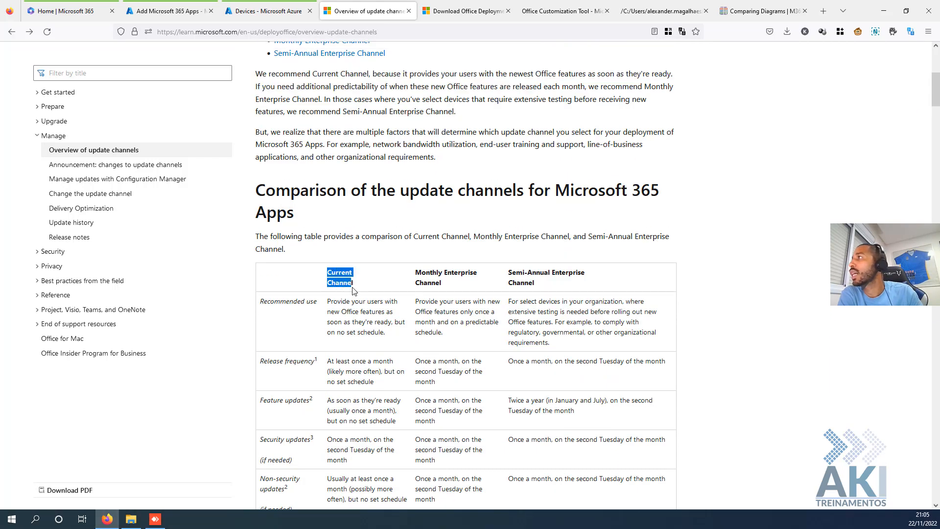
left_click_drag(420, 276, 446, 288)
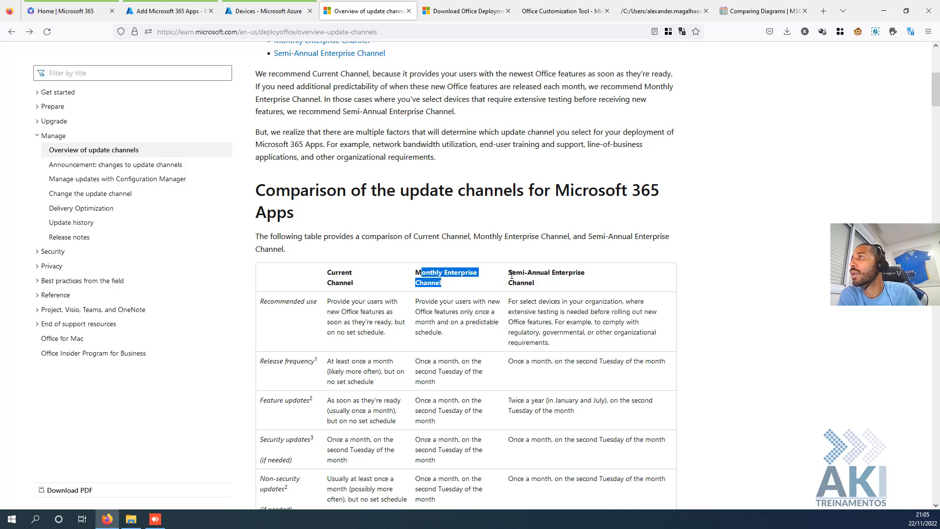
left_click_drag(547, 276, 405, 272)
left_click(447, 287)
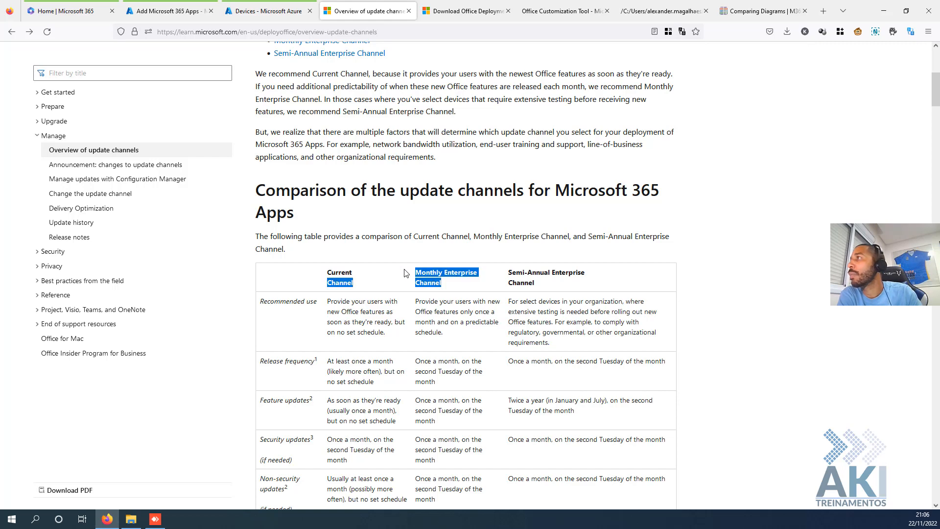
left_click(344, 282)
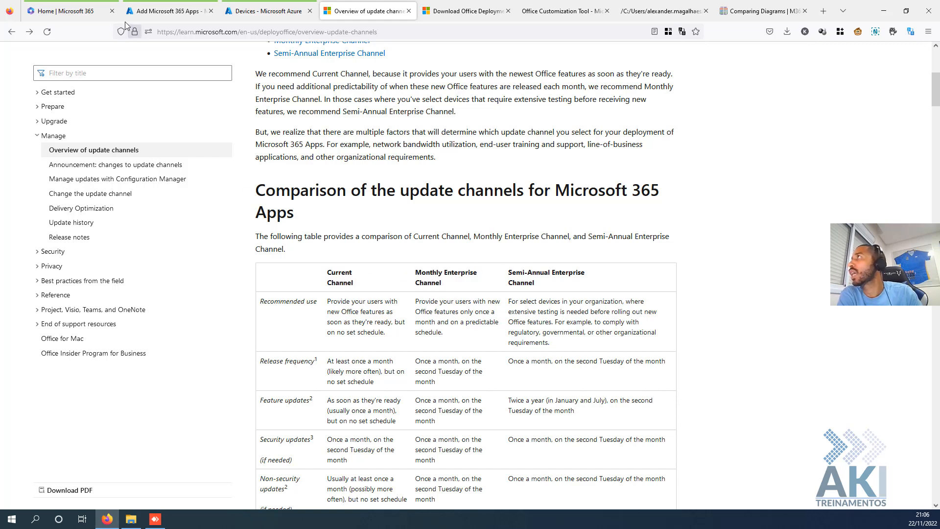
- Set the update channel of the Microsoft 365 Apps deployment in Endpoint Manager to Current Channel
left_click(150, 10)
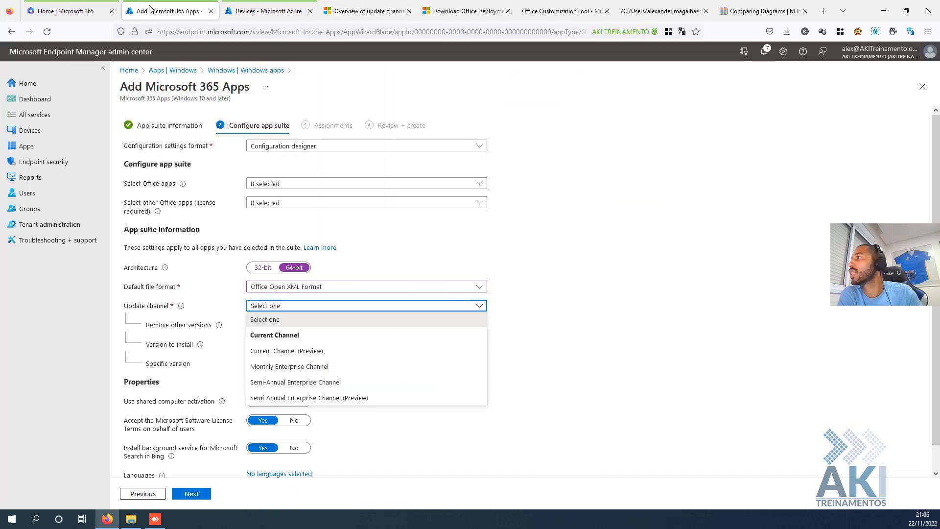
left_click(293, 338)
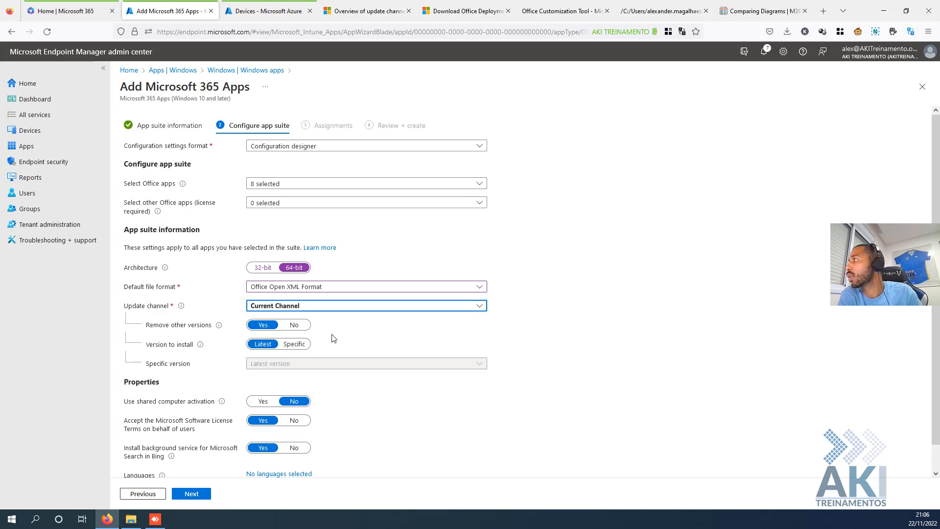
- Switch the version to install between Specific and Latest and examine the specific versions offered for Current Channel
mouse_move(218, 328)
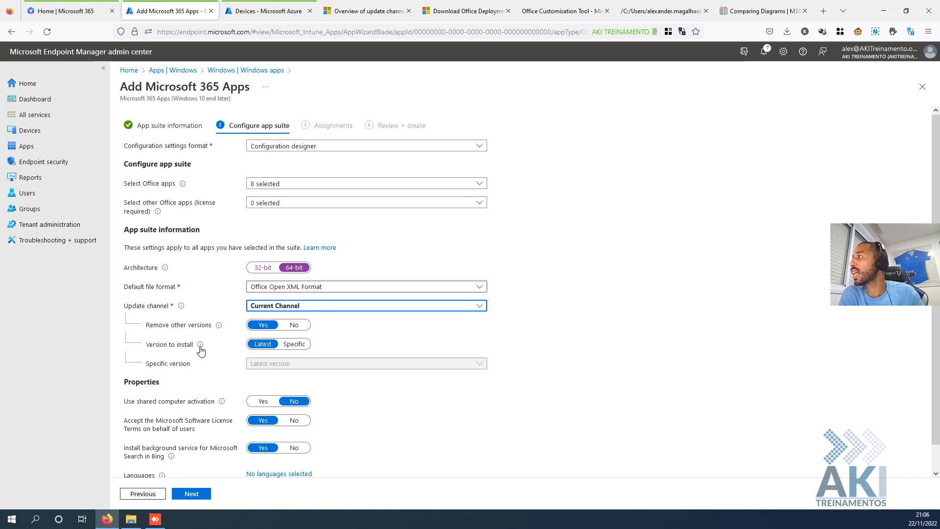
left_click(293, 345)
left_click(289, 364)
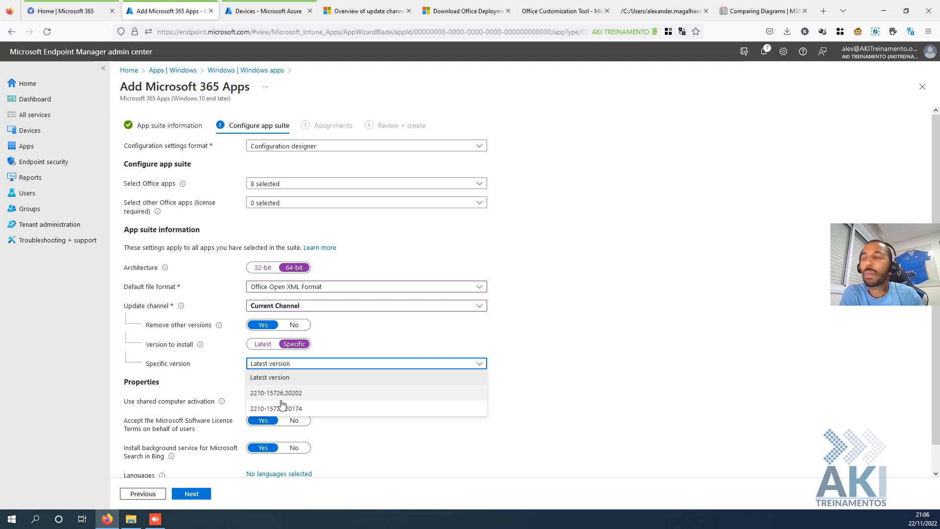
left_click(260, 344)
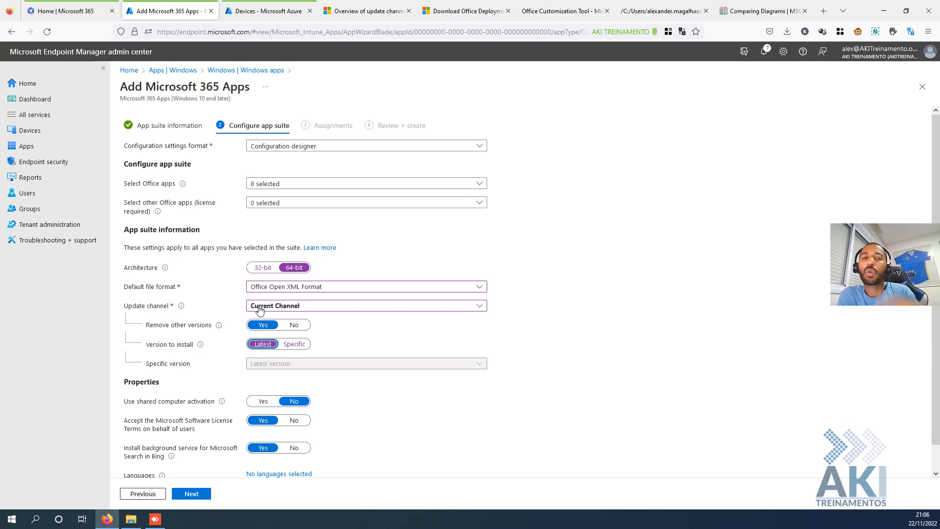
left_click(293, 344)
left_click(298, 364)
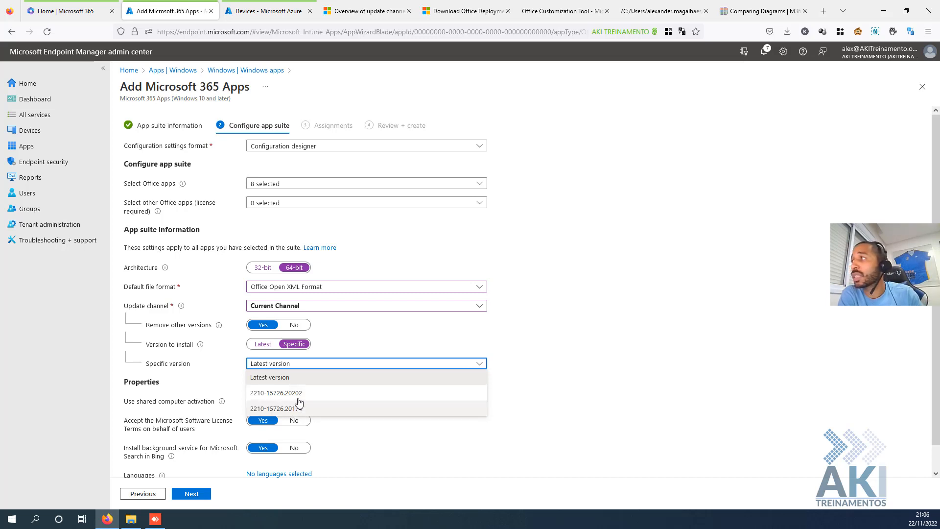
- Try the Monthly Enterprise and Semi-Annual Enterprise update channels and compare the specific versions offered for each
left_click(292, 305)
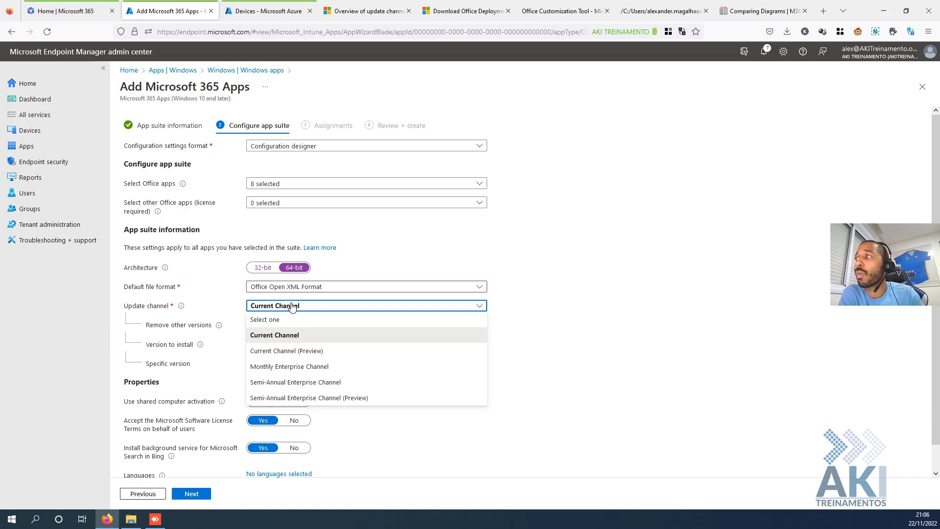
left_click(306, 367)
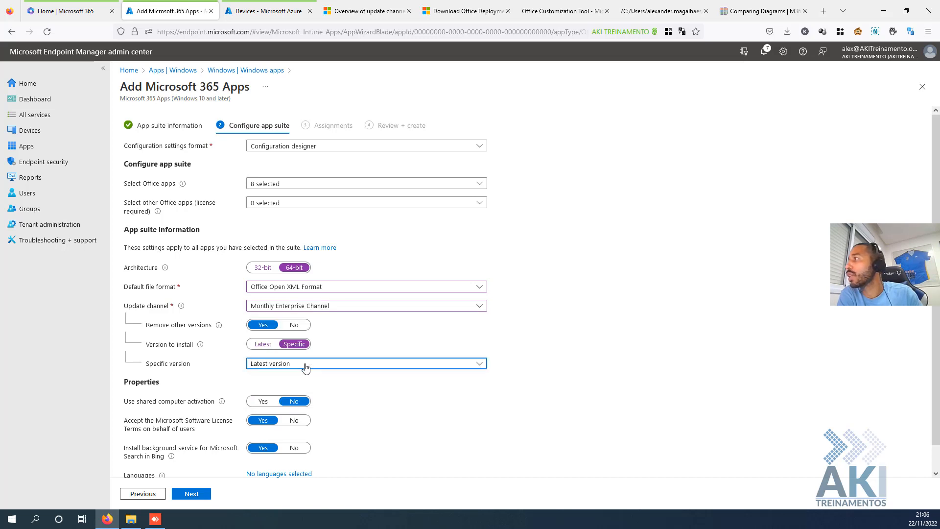
left_click(305, 365)
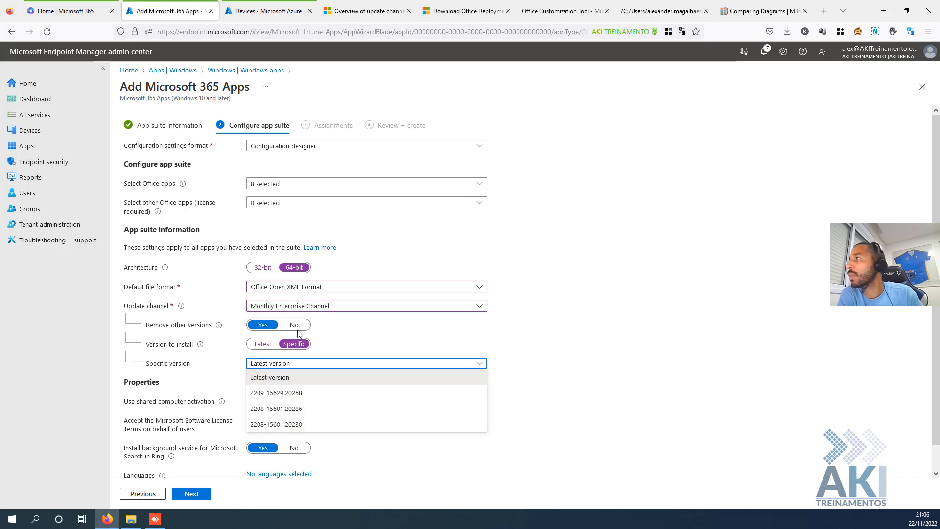
left_click(308, 308)
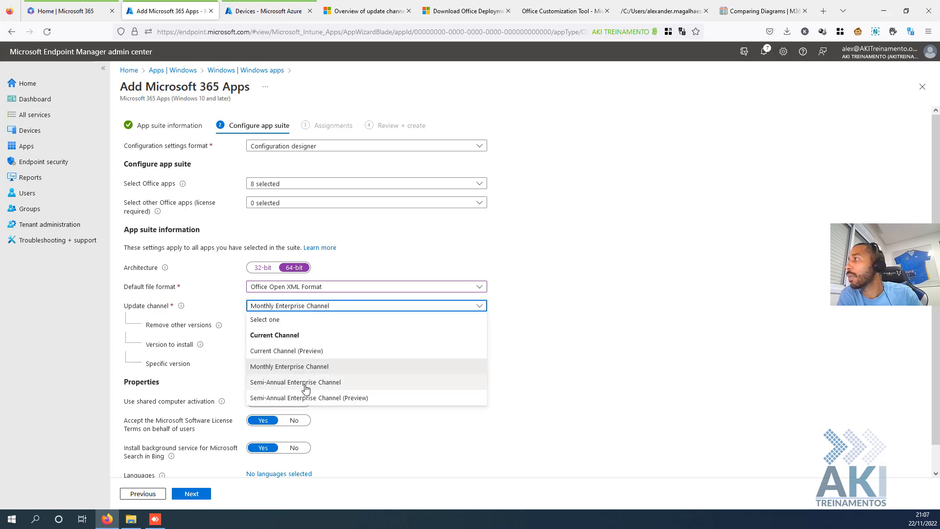
left_click(305, 384)
left_click(310, 363)
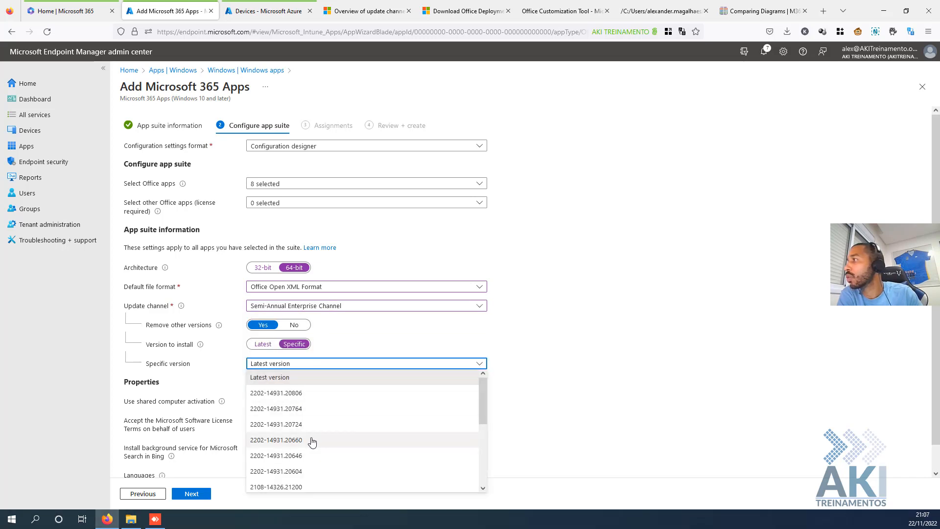
- Set the update channel back to Current Channel and the version to install to Latest
left_click(286, 307)
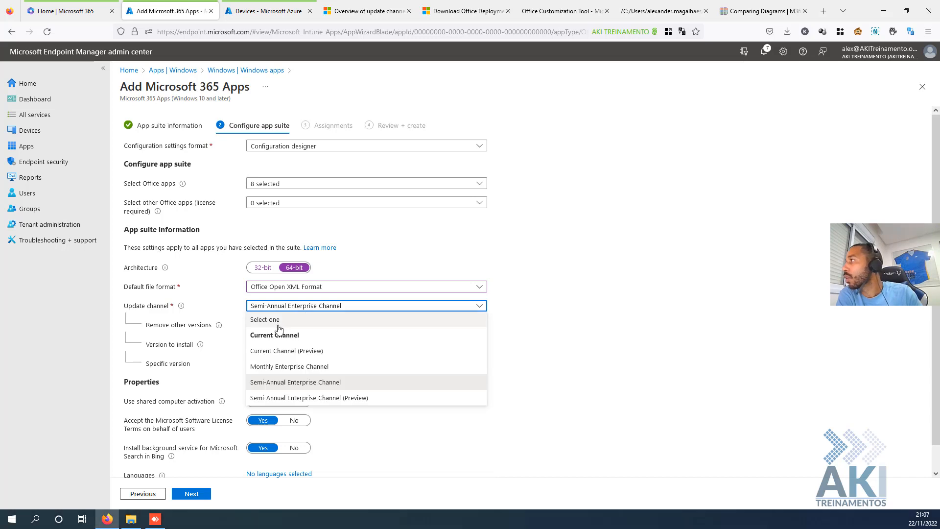
left_click(278, 334)
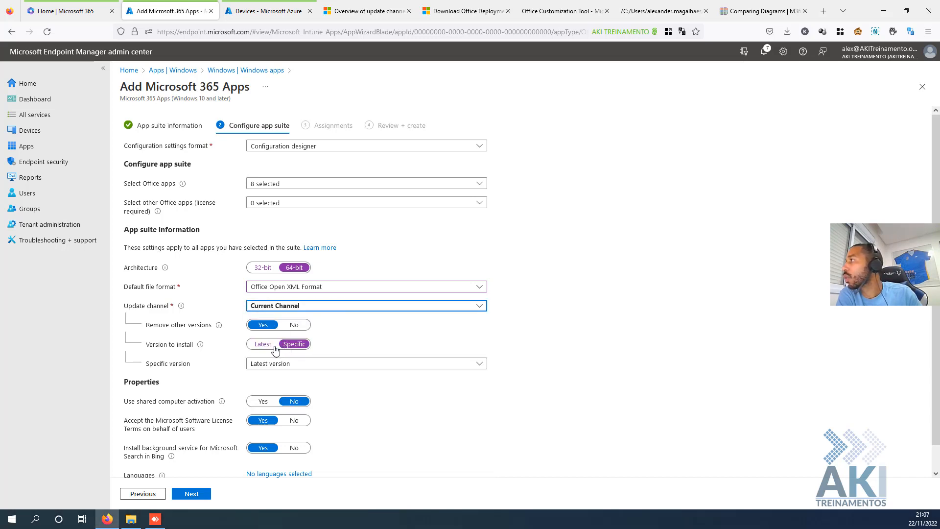
left_click(264, 344)
- Review the shared computer activation property and set the background service for Microsoft Search in Bing to No
scroll(294, 369, "down", 1)
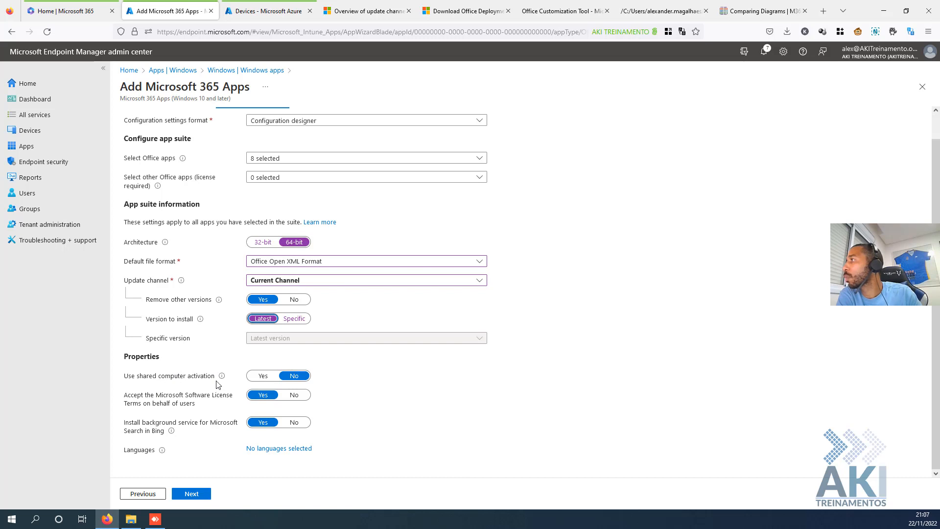
mouse_move(221, 377)
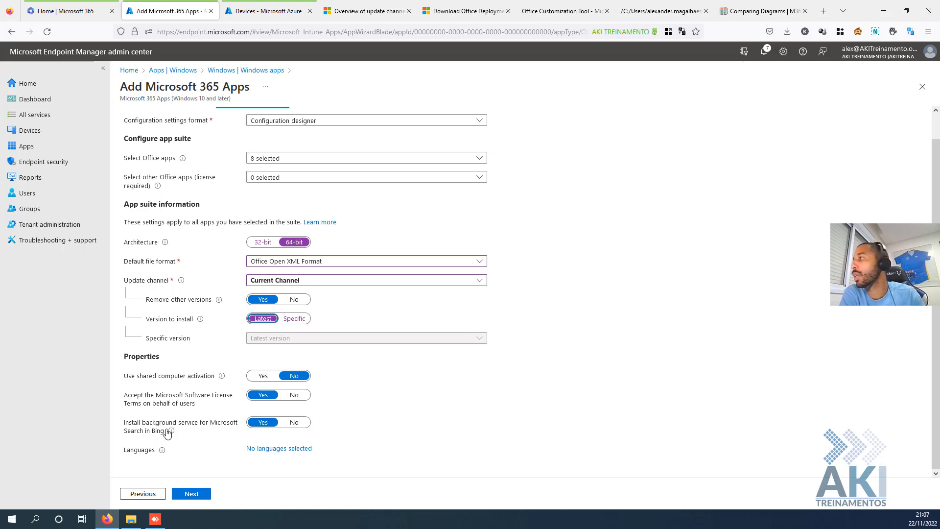
mouse_move(167, 430)
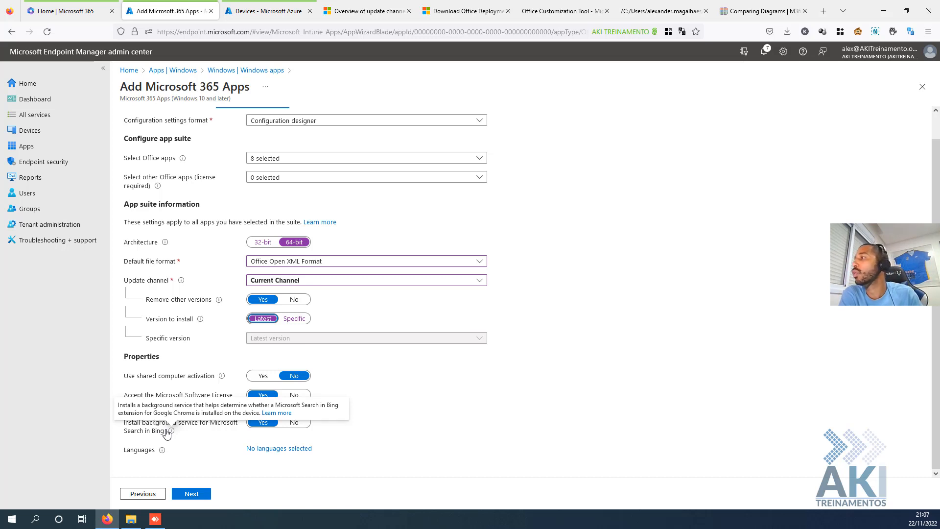
left_click(297, 423)
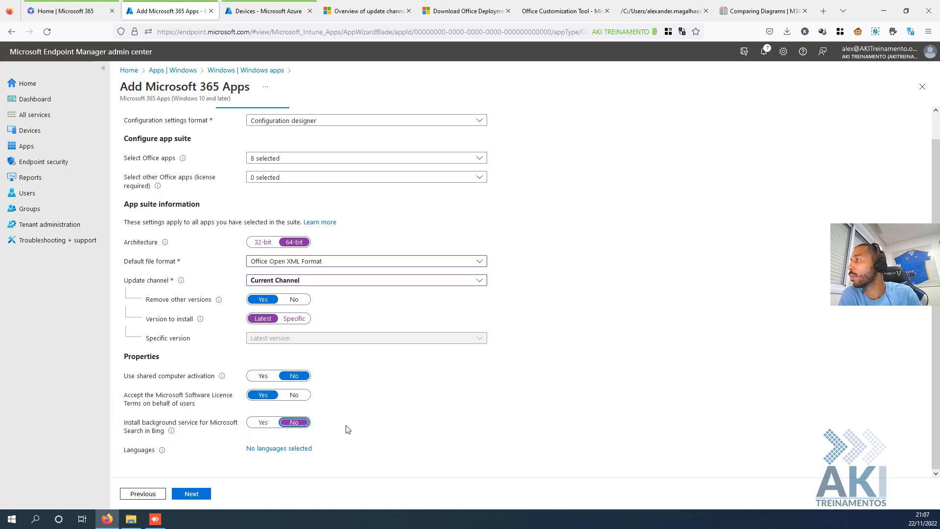
- Add Portuguese (Brazil) and English as the Office languages to install and apply the selection
left_click(264, 448)
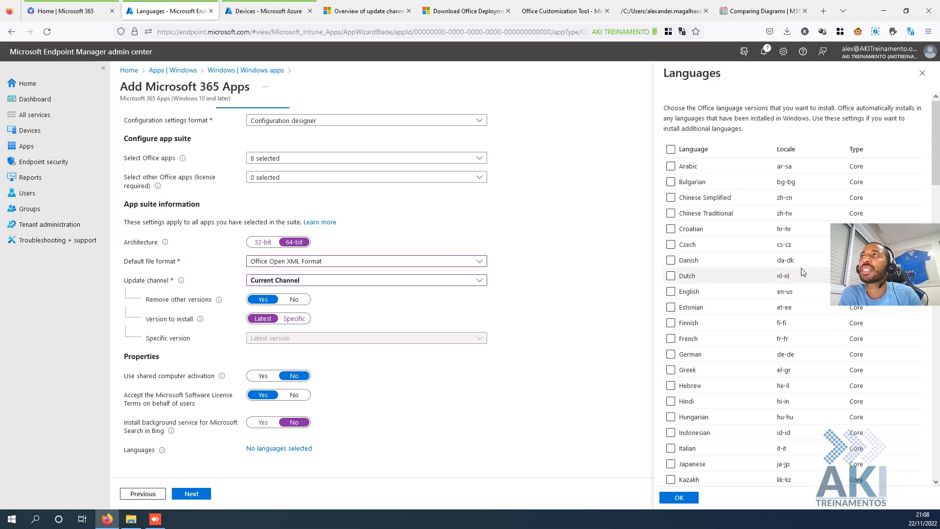
scroll(765, 284, "down", 5)
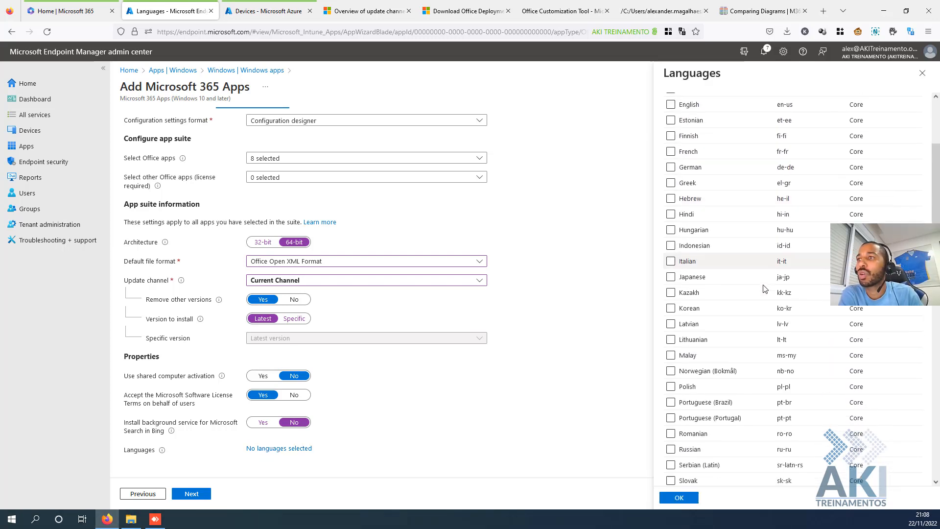
left_click(670, 390)
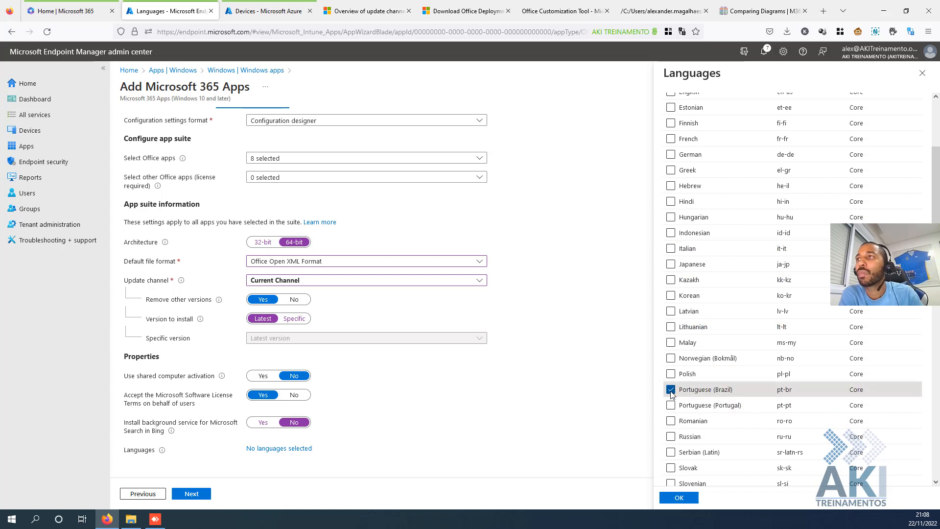
scroll(683, 314, "up", 5)
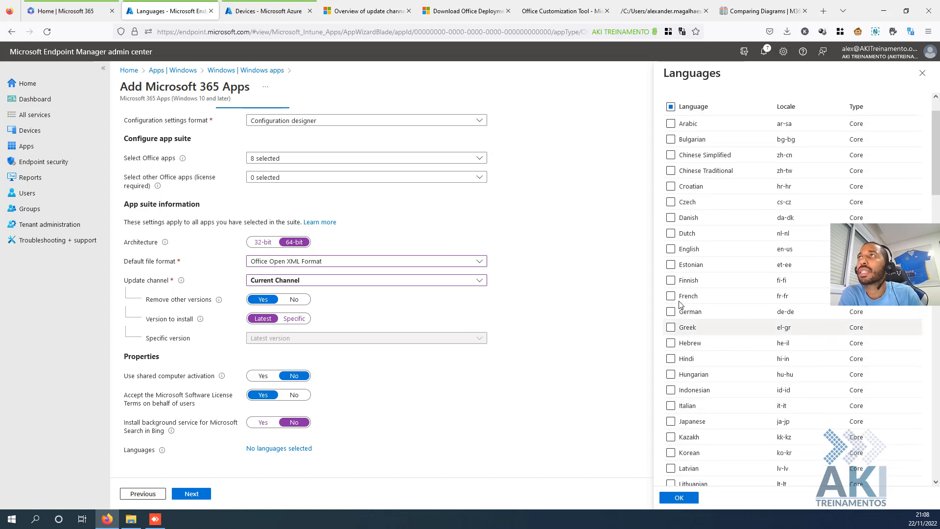
scroll(678, 294, "down", 1)
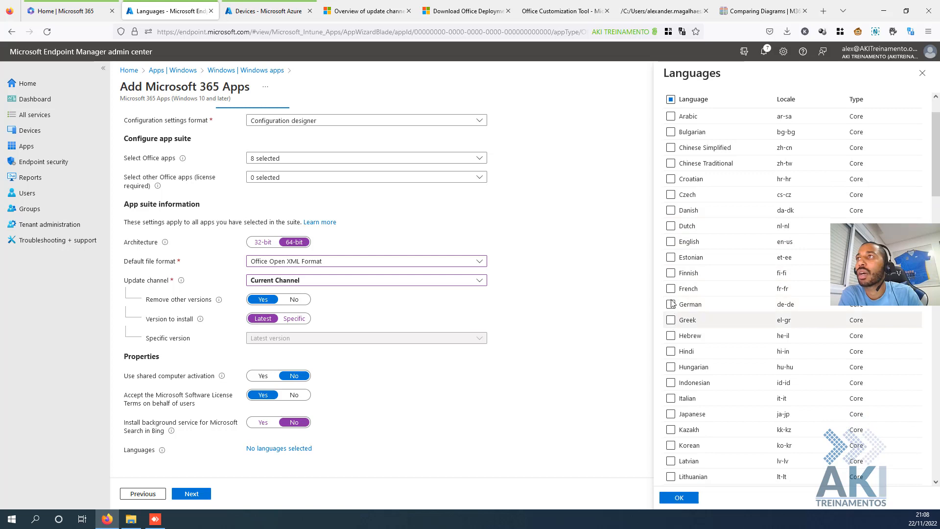
left_click(671, 241)
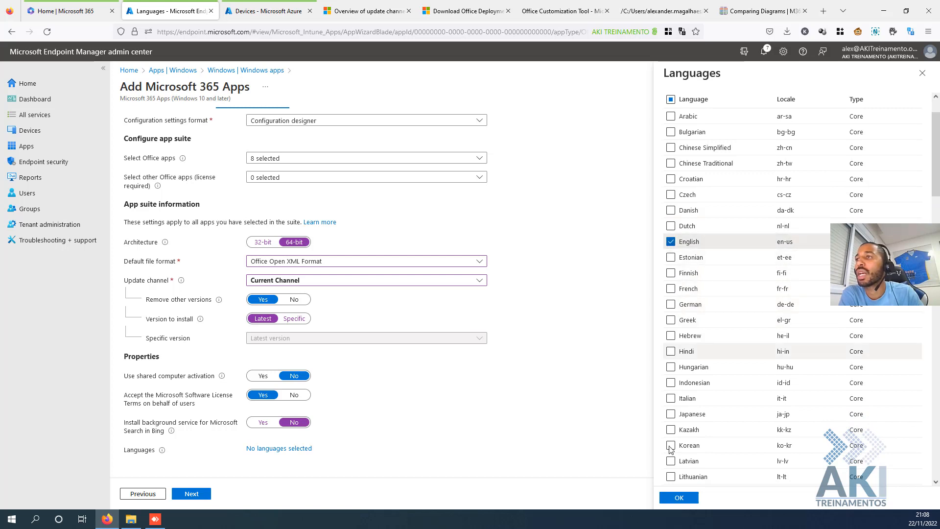
left_click(679, 498)
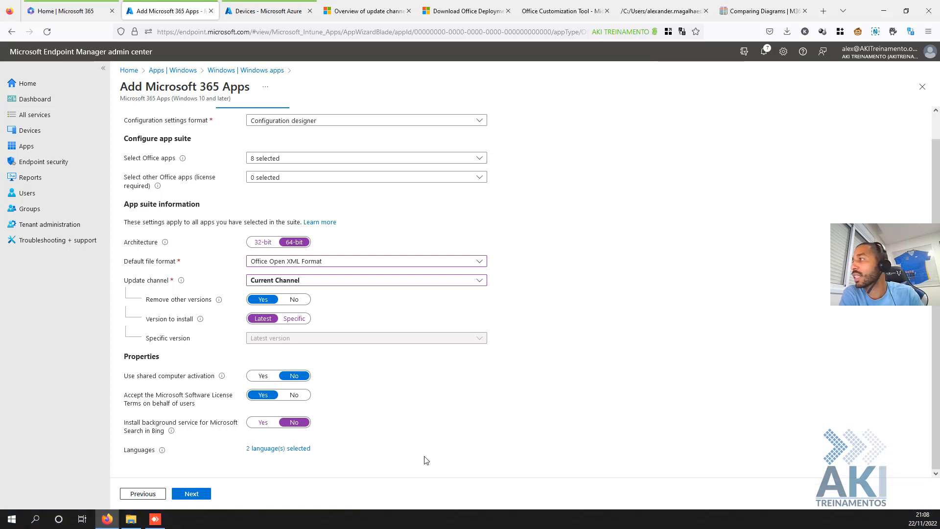
- Remove English from the selected languages, keep Portuguese (Brazil), and proceed to the assignments of the app suite
left_click(288, 448)
left_click(671, 291)
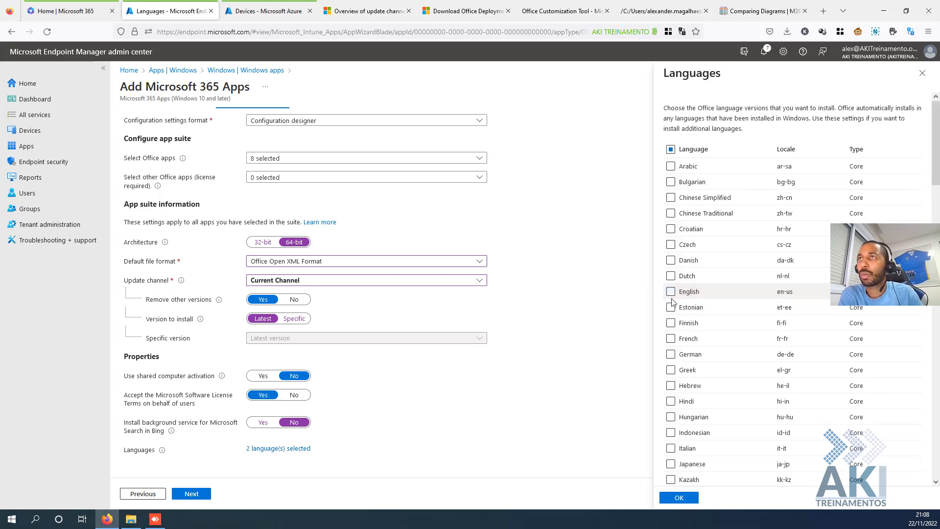
scroll(679, 317, "down", 4)
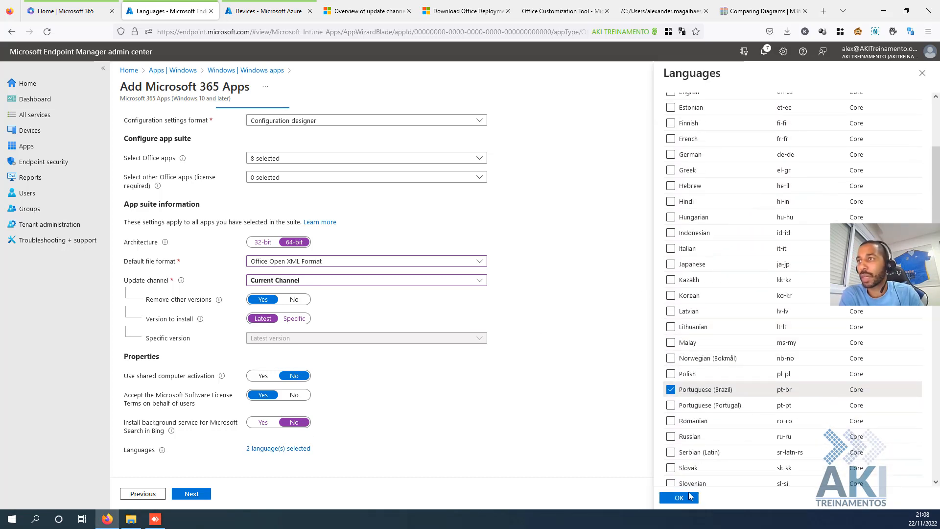
left_click(678, 497)
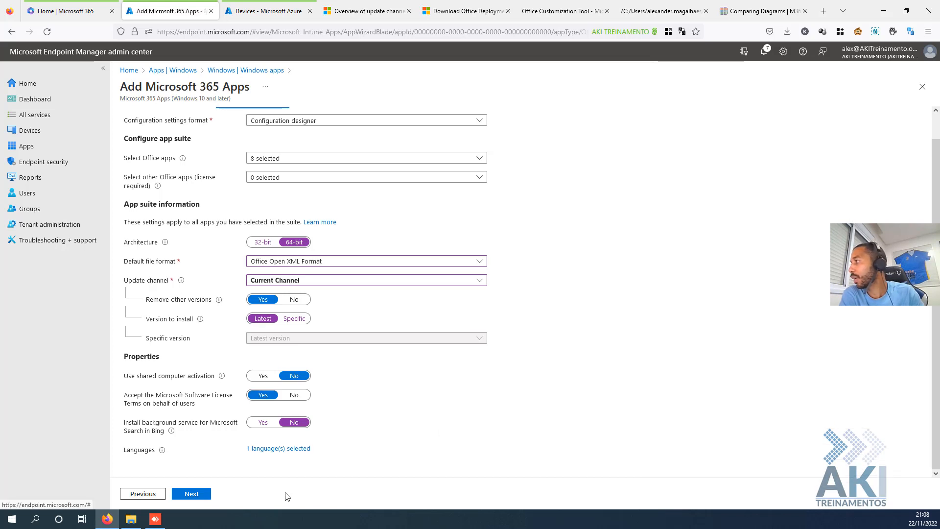
left_click(201, 493)
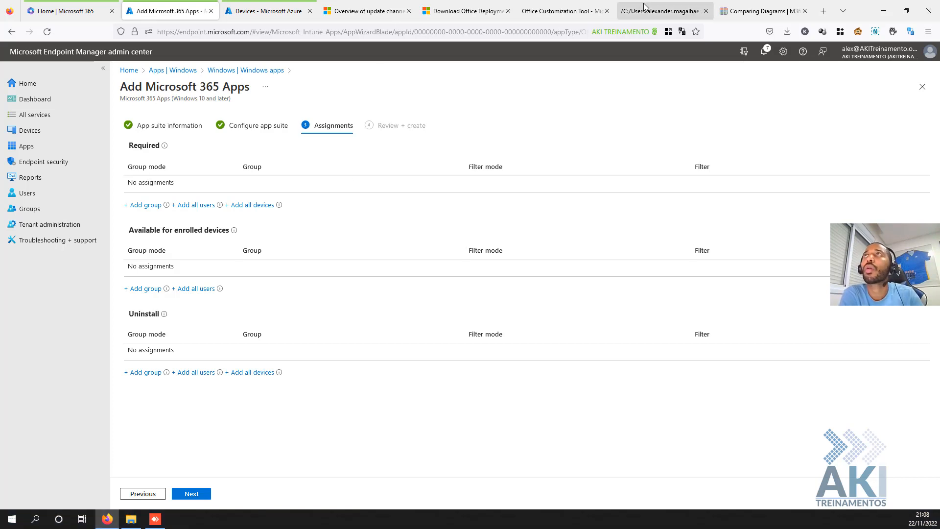
- Examine the Microsoft 365 Business Standard diagram beside Enterprise E3 on m365maps, then return to the app assignments
left_click(752, 11)
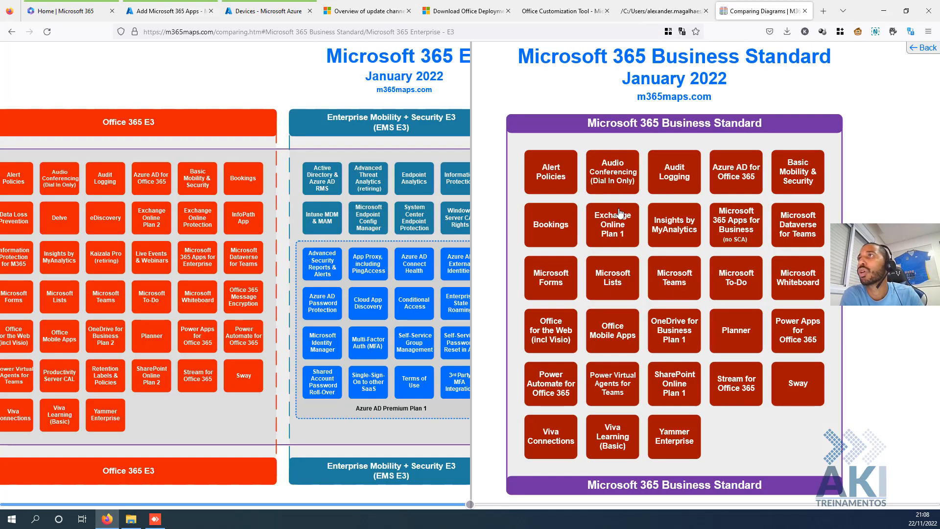
left_click_drag(618, 215, 704, 238)
left_click_drag(725, 301, 547, 244)
left_click_drag(603, 290, 660, 274)
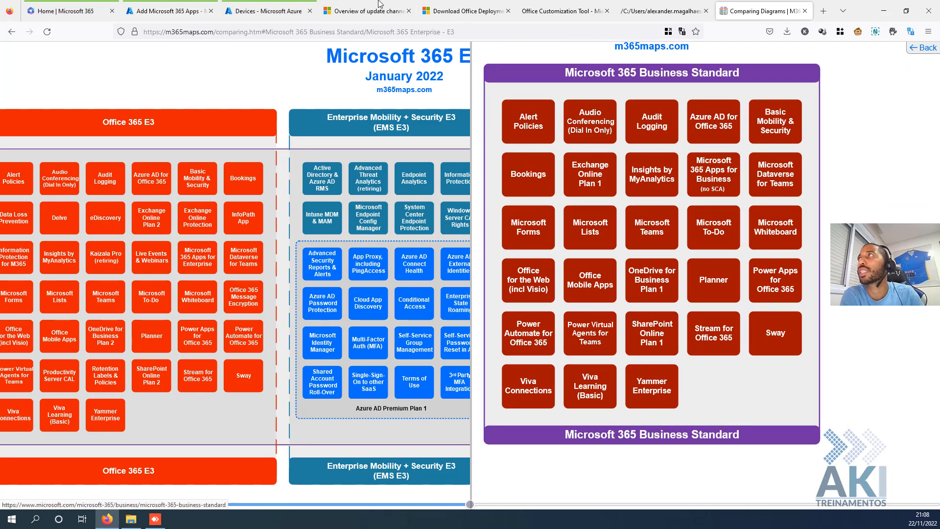
left_click(180, 16)
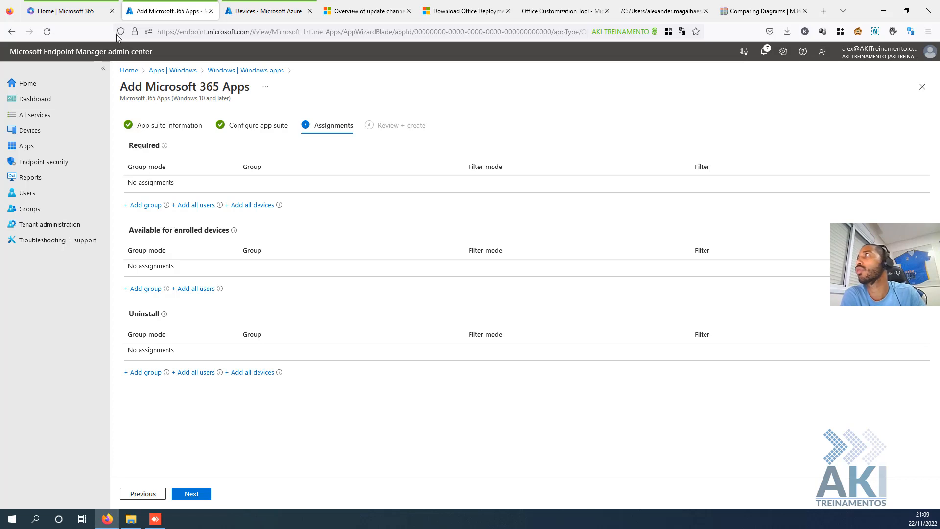
- Switch to the Microsoft 365 home page and view the options for installing apps
left_click(72, 14)
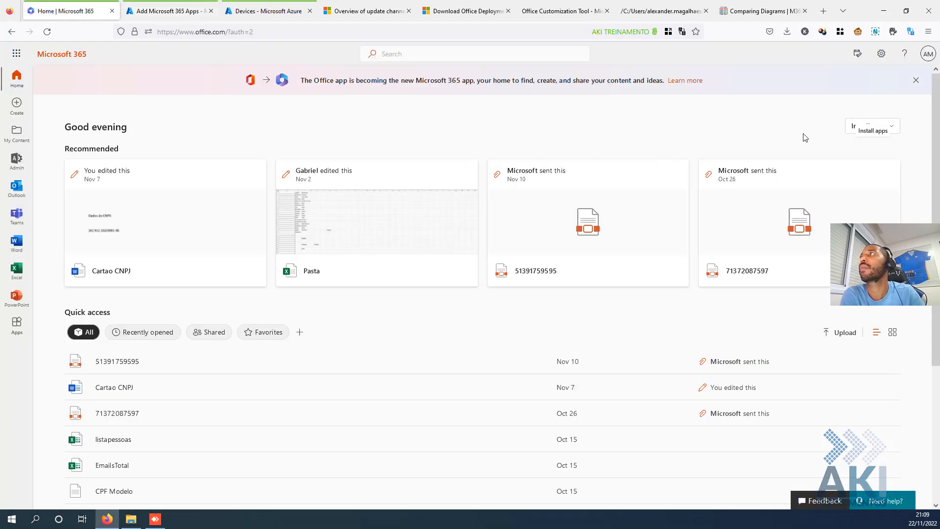
left_click(896, 133)
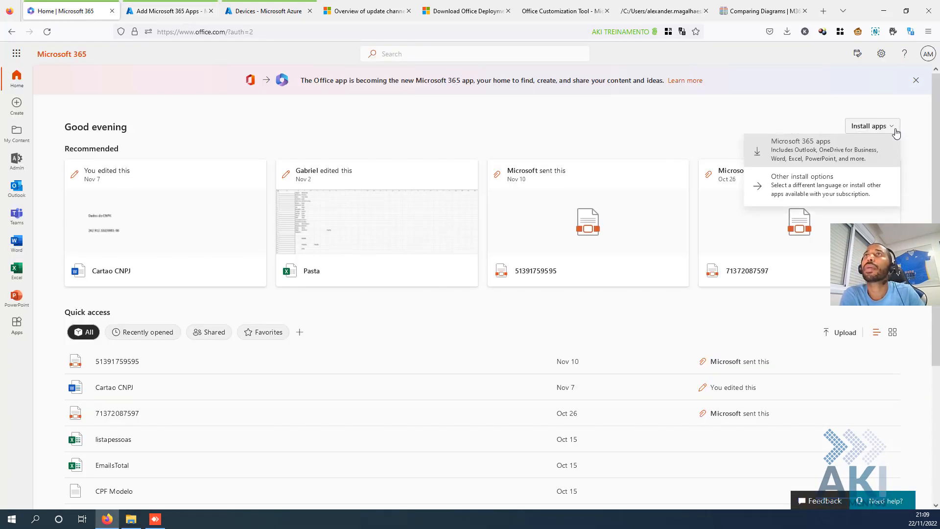
left_click(909, 132)
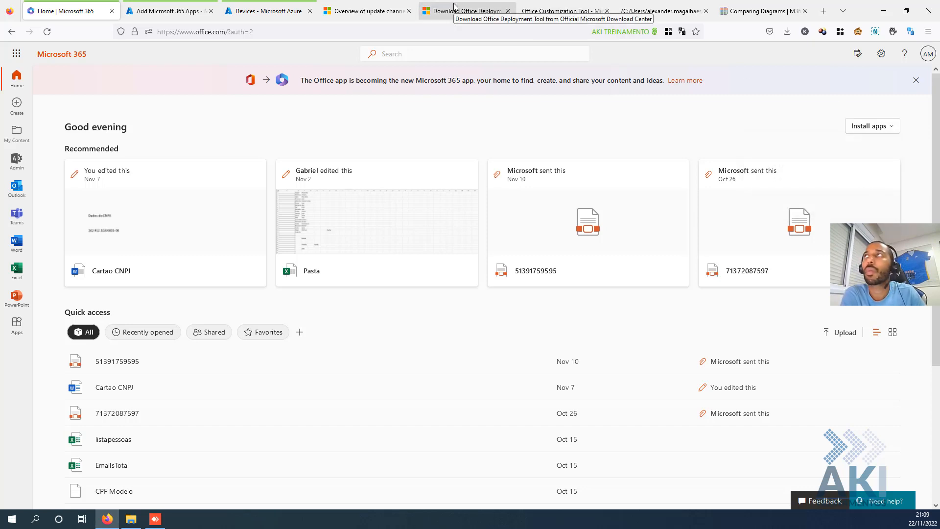
- Return to Endpoint Manager and add all devices as a Required assignment for the Microsoft 365 Apps suite
left_click(169, 7)
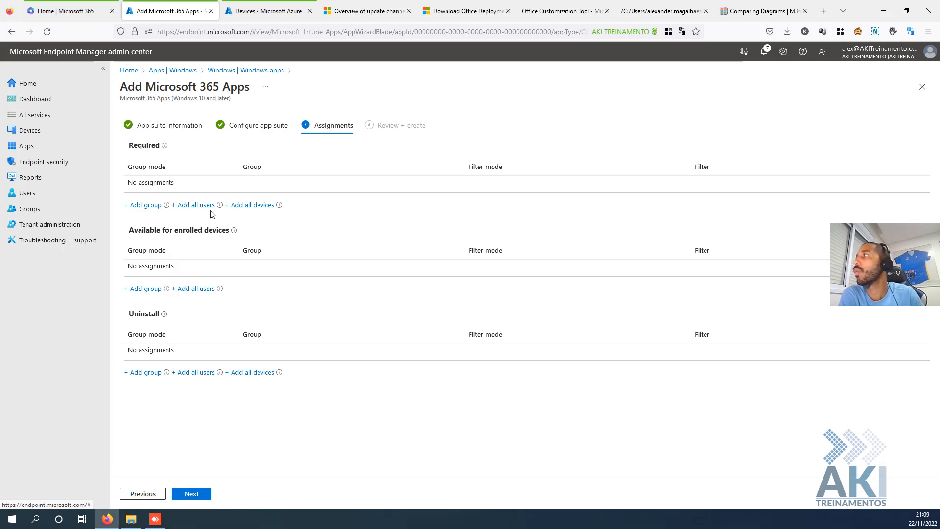
mouse_move(218, 208)
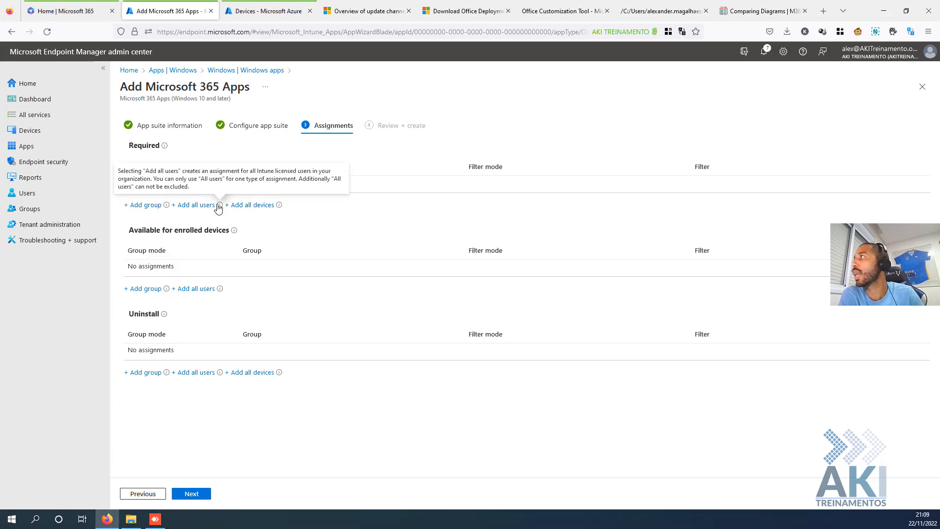
left_click(255, 205)
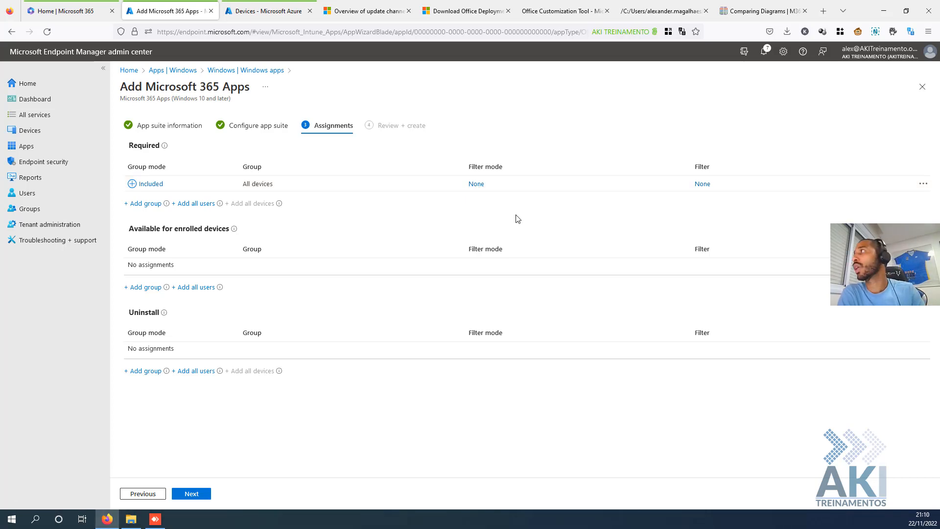
- Proceed to the review of the Microsoft 365 Apps suite, check the summary, and create the app
left_click(477, 184)
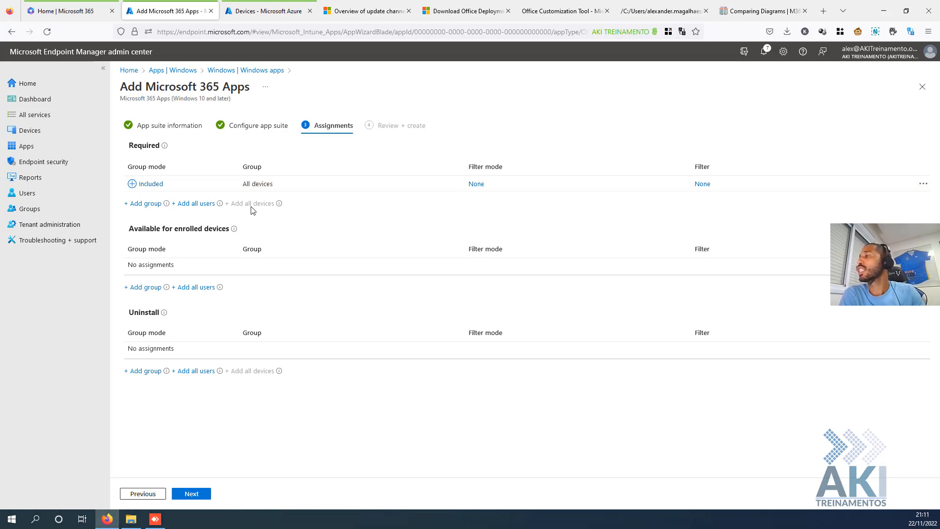
left_click(193, 493)
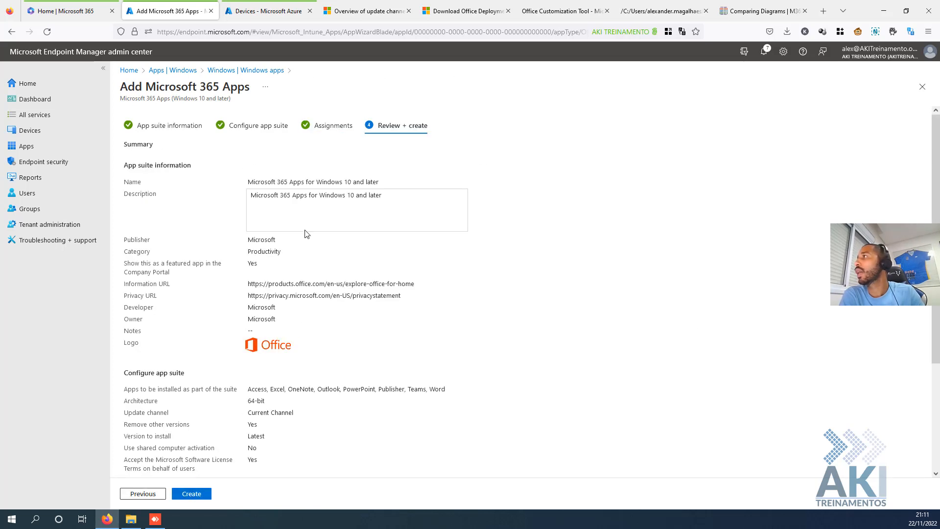
scroll(306, 233, "down", 3)
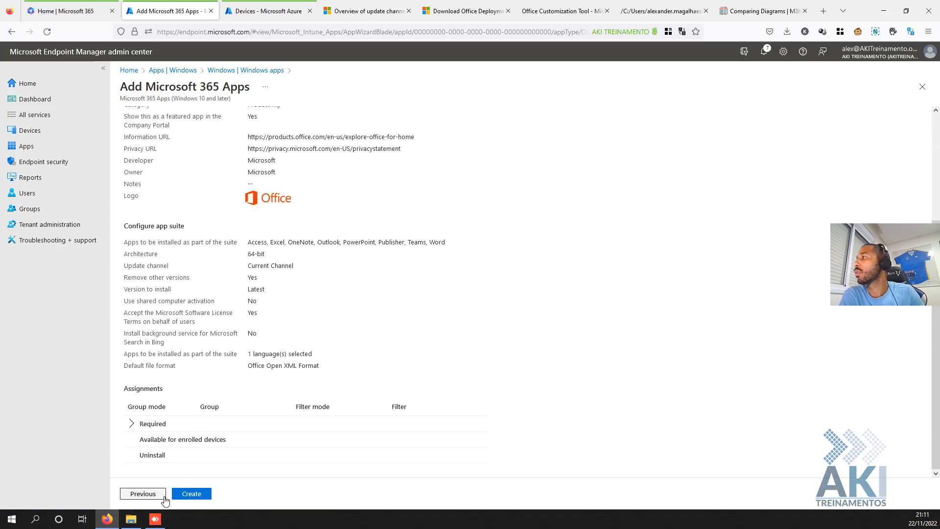
left_click(186, 495)
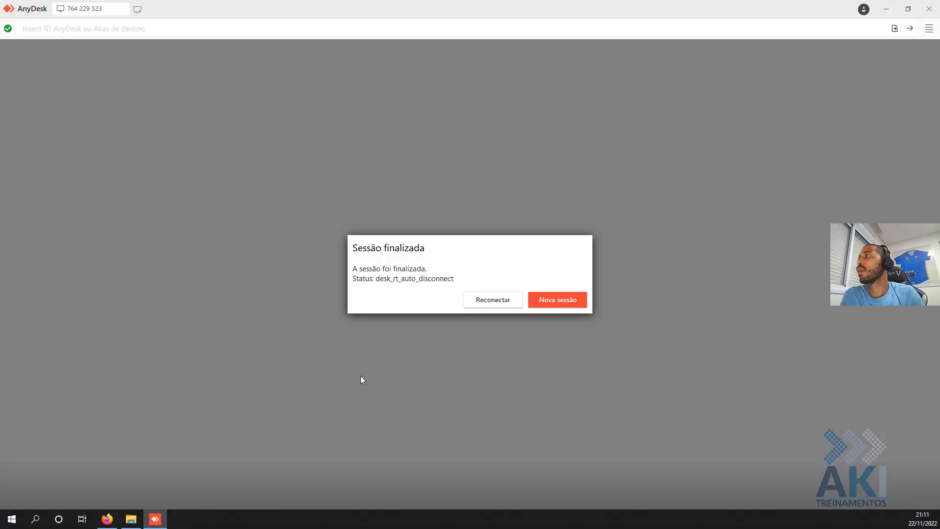
- Switch to AnyDesk, reconnect the ended remote session, and close the Microsoft Store window on the remote desktop
left_click(512, 303)
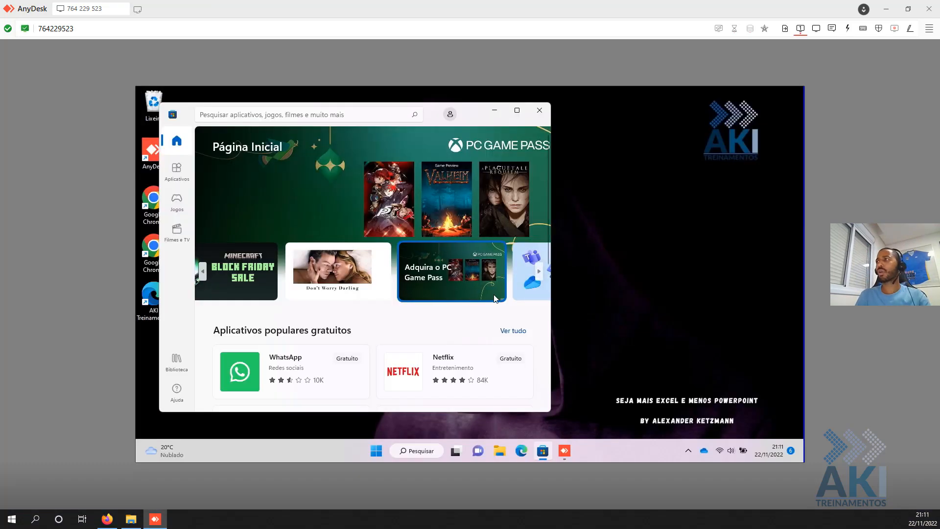
left_click(539, 110)
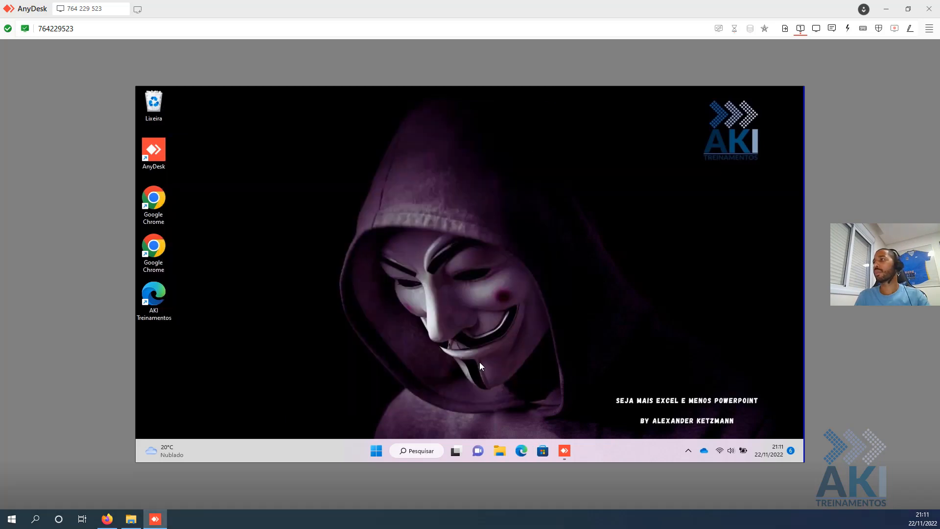
- Search the remote computer for "word" and "exce" to check for Office apps, and return to Endpoint Manager
left_click(374, 453)
type("word")
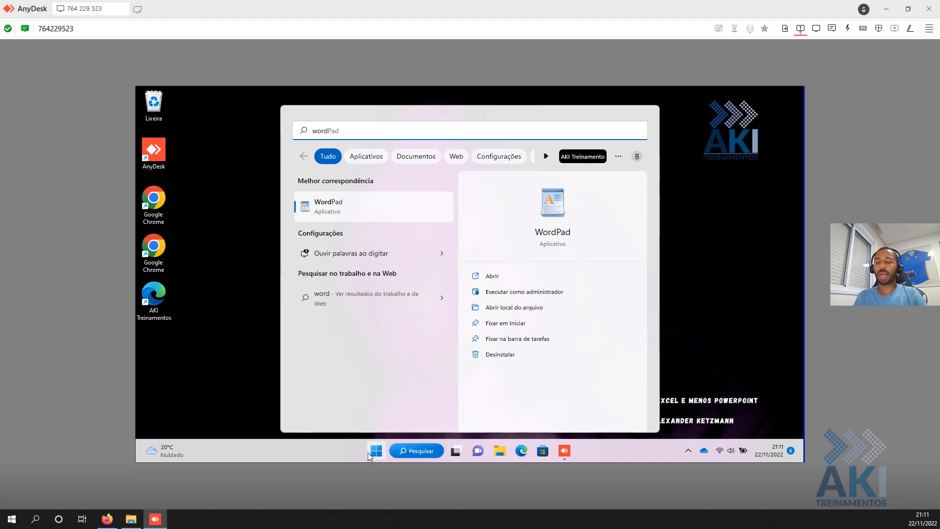
key("BackSpace")
key("BackSpace")
key("BackSpace")
key("BackSpace")
type("exce")
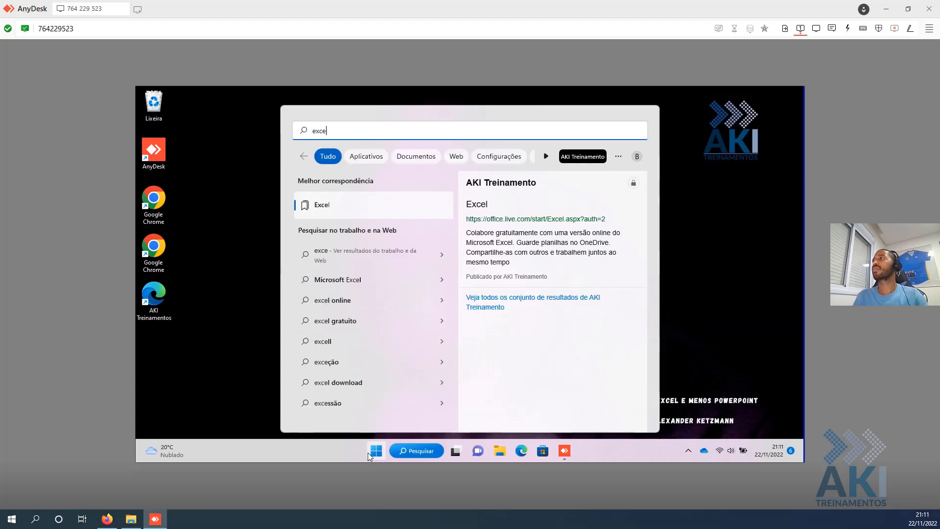
left_click(368, 453)
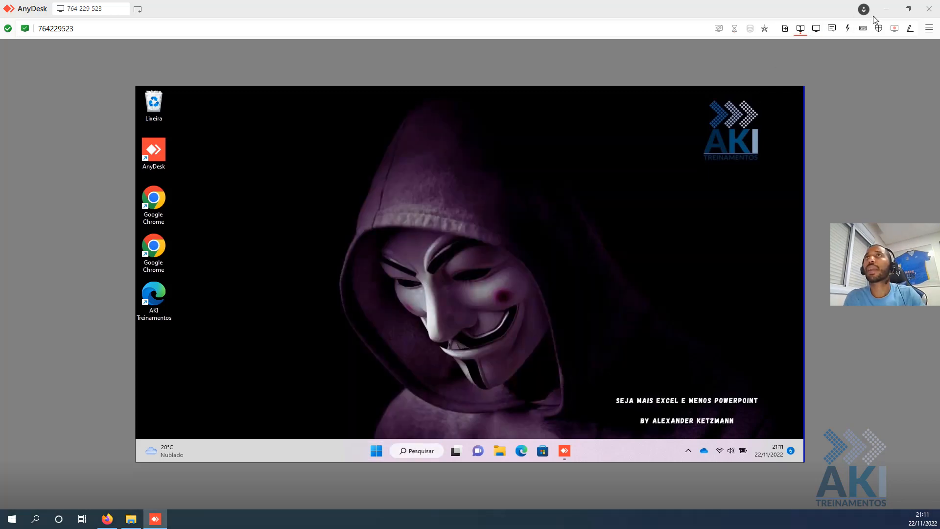
left_click(886, 9)
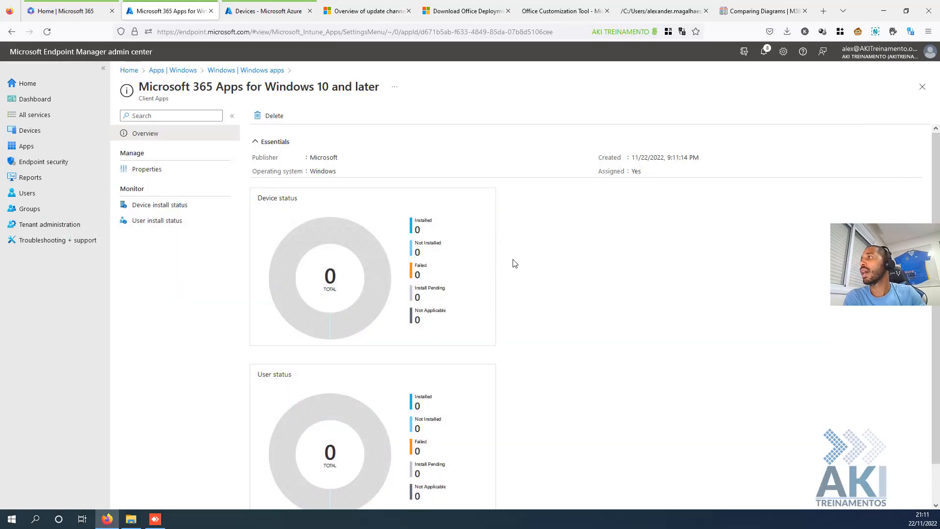